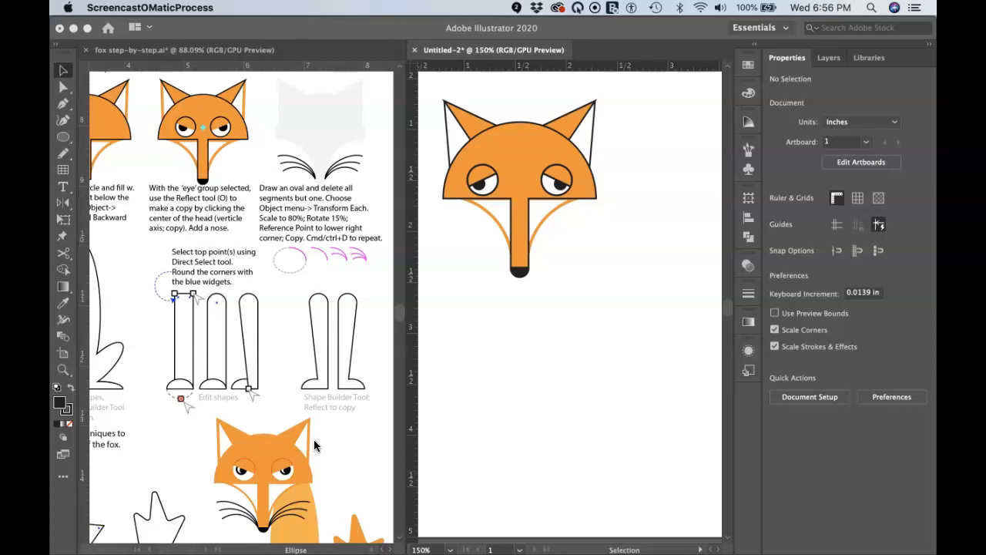
With the Pencil tool at Smooth fidelity, draw an unfilled curved whisker right of the nose, about 0.64 in wide and 0.35 in high.
key("n")
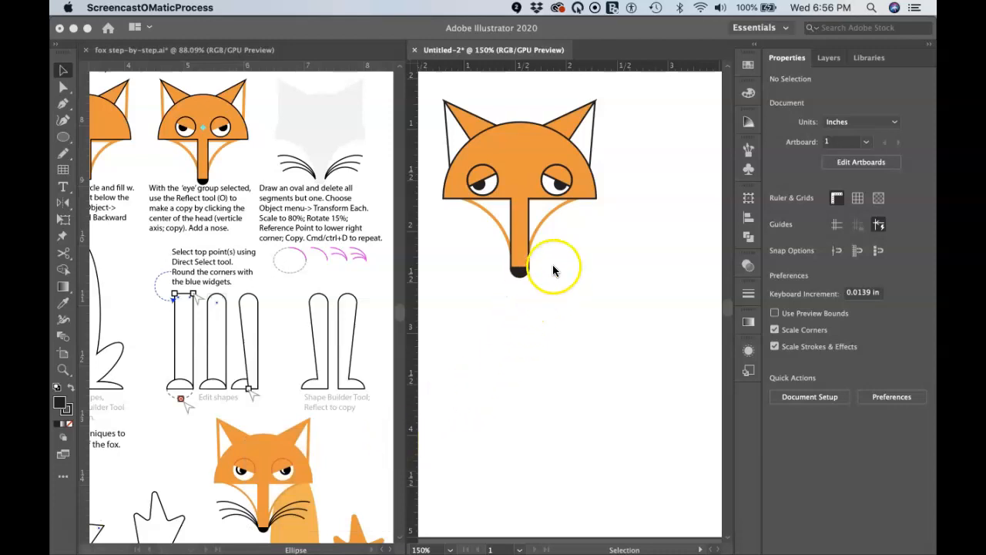
double_click(65, 157)
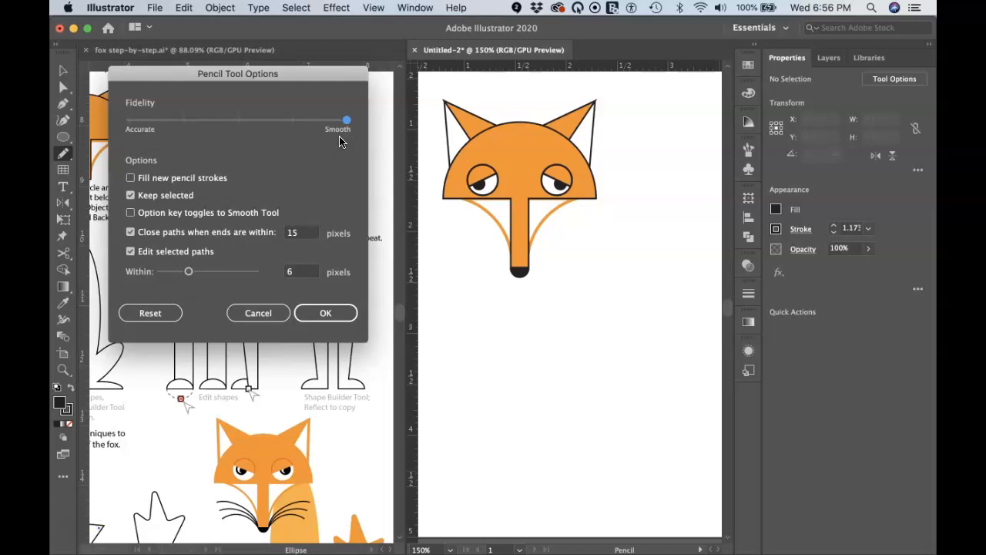
left_click(332, 312)
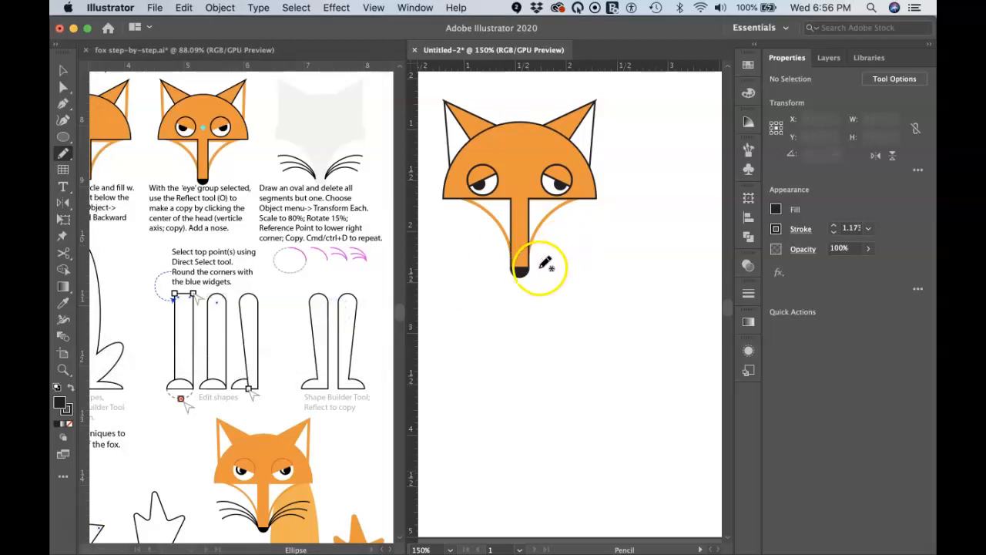
left_click_drag(538, 266, 603, 231)
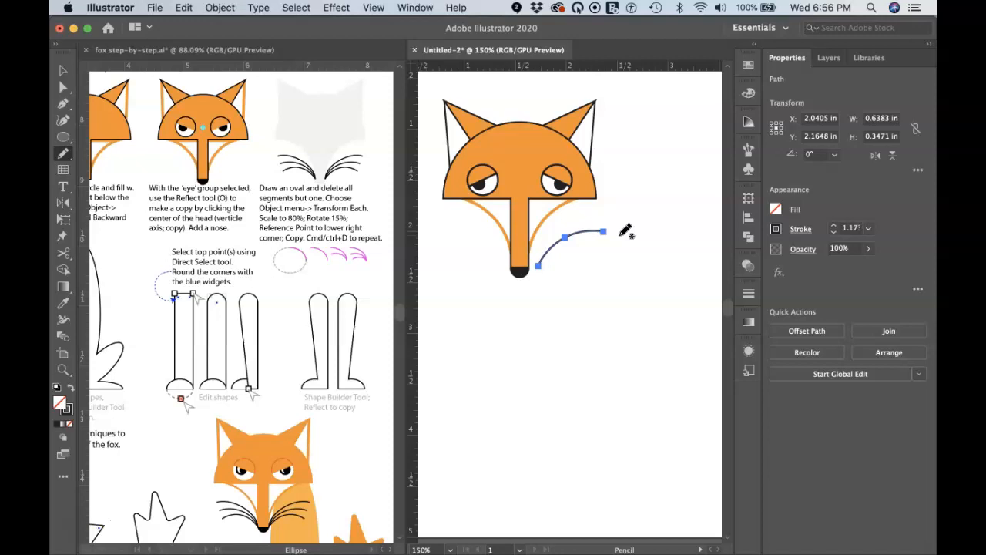
key("v")
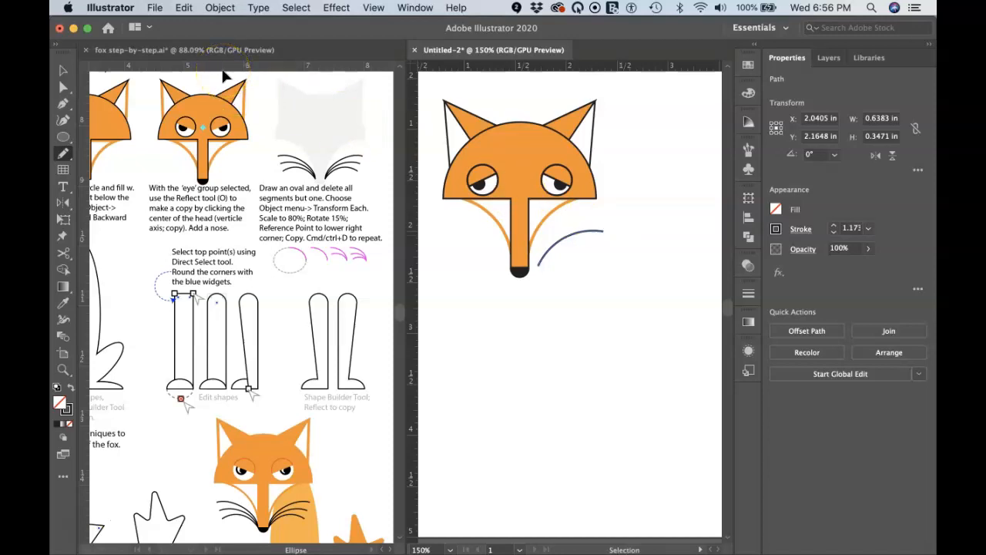
Start Transform Each on the whisker and set its horizontal and vertical scale to 80%.
left_click(222, 7)
left_click(230, 27)
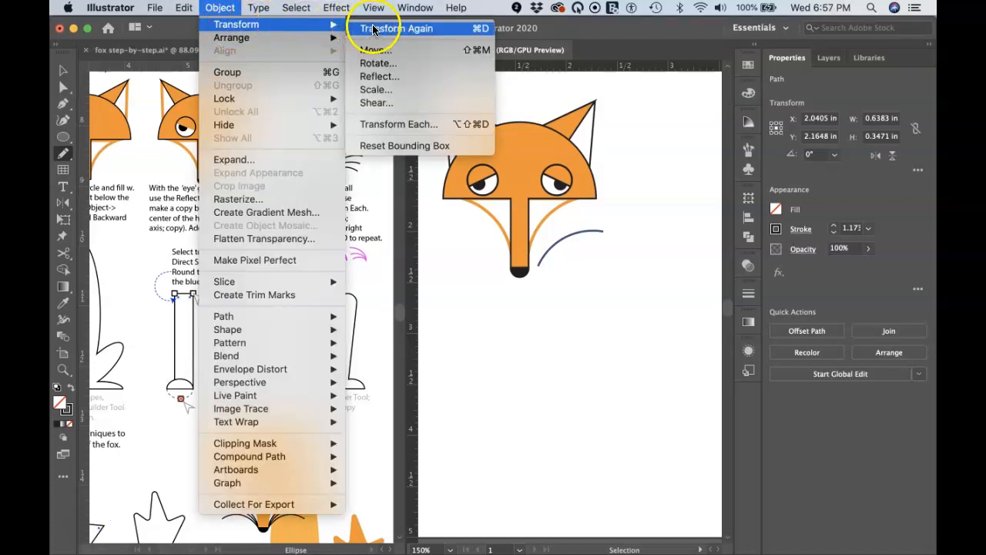
left_click(394, 125)
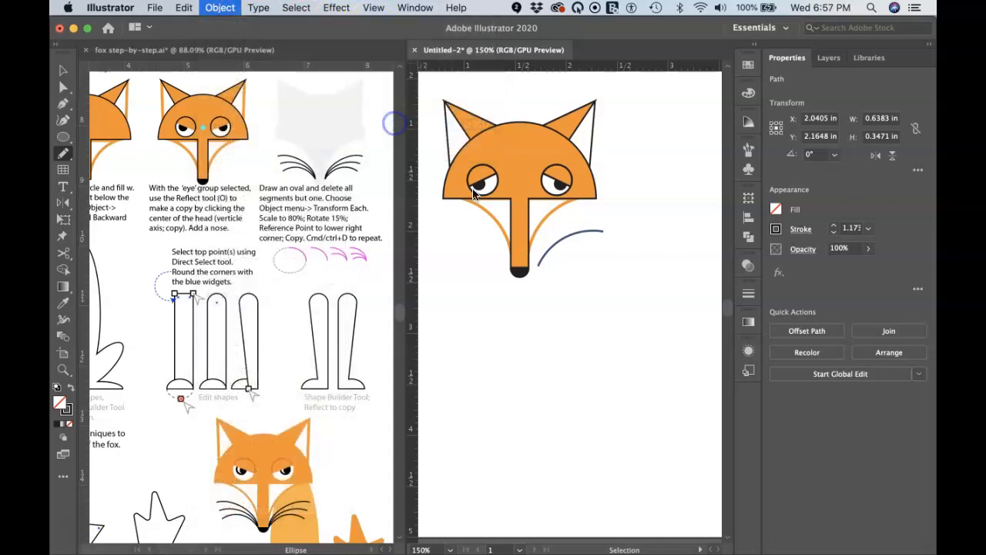
left_click_drag(259, 90, 333, 93)
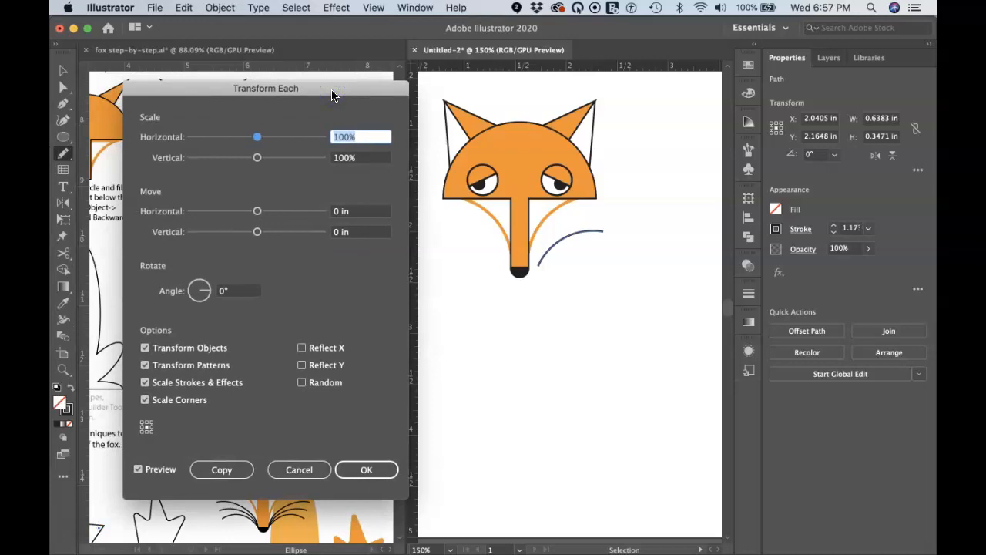
left_click(223, 293)
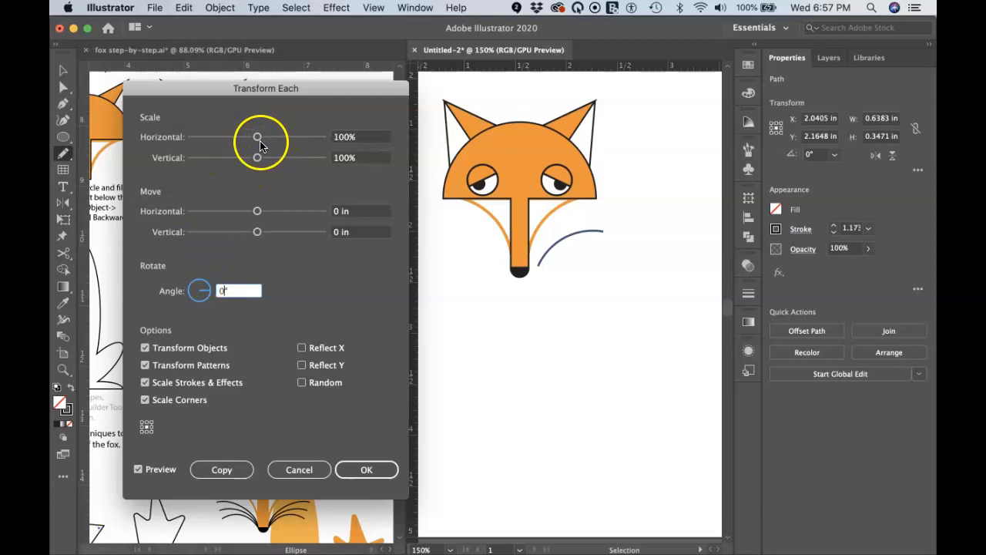
scroll(294, 156, "down", 2)
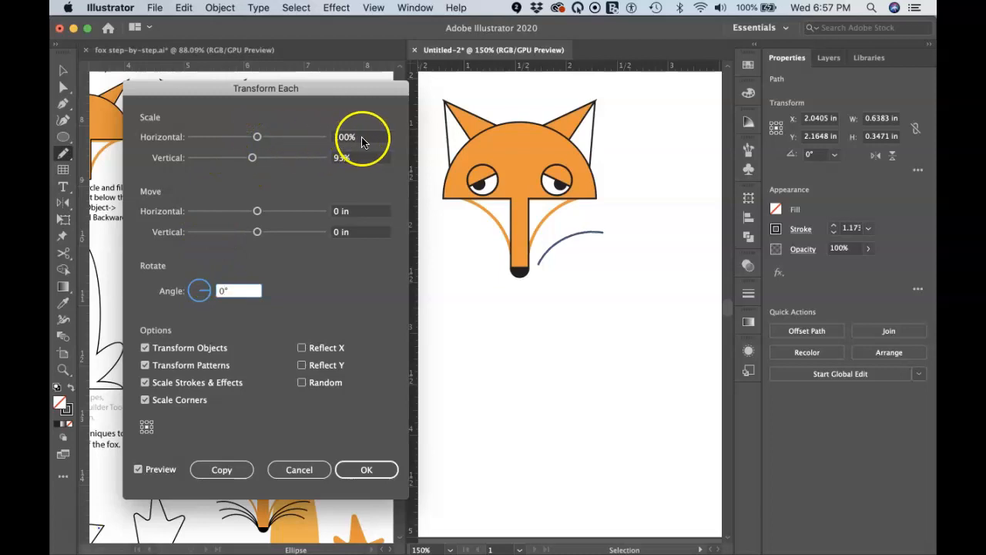
left_click(318, 158)
type("80")
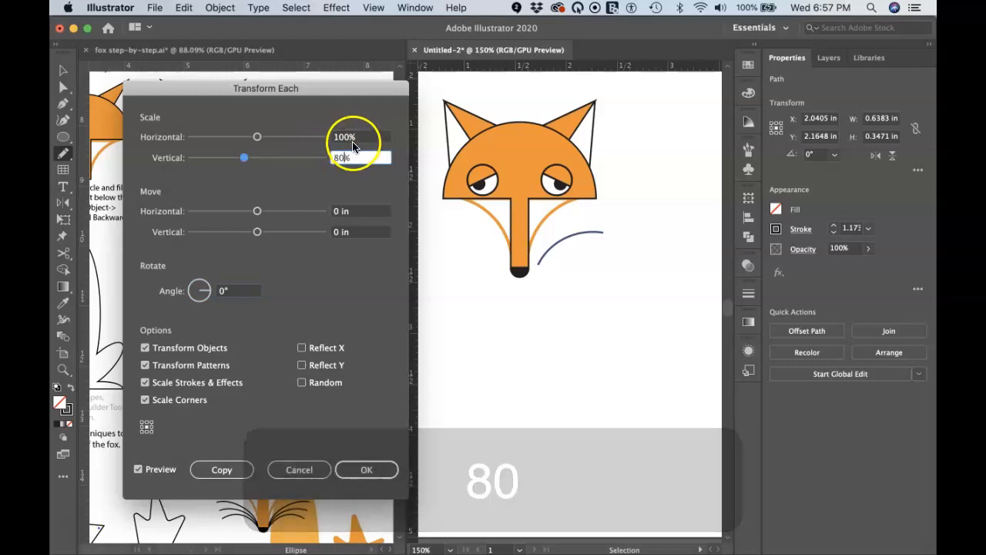
left_click(316, 140)
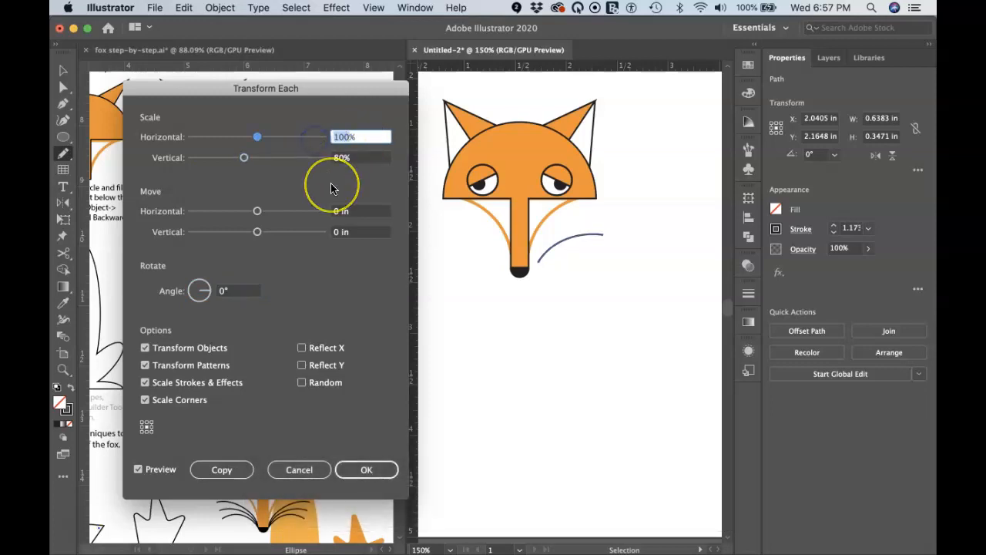
type("80")
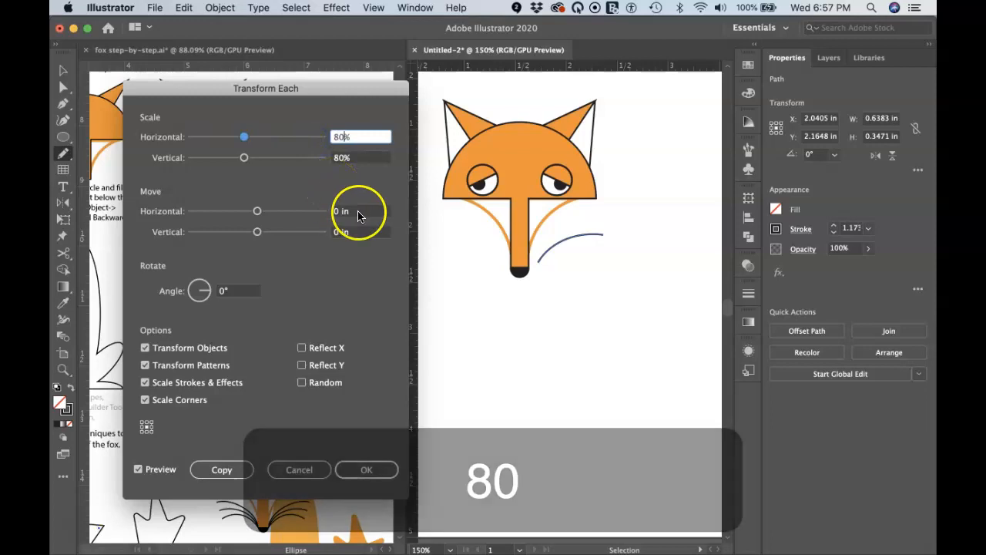
Compare the whisker with and without the 80% scaling by toggling the preview.
left_click(137, 469)
left_click(137, 471)
left_click(137, 470)
left_click(137, 470)
left_click(137, 470)
left_click(137, 470)
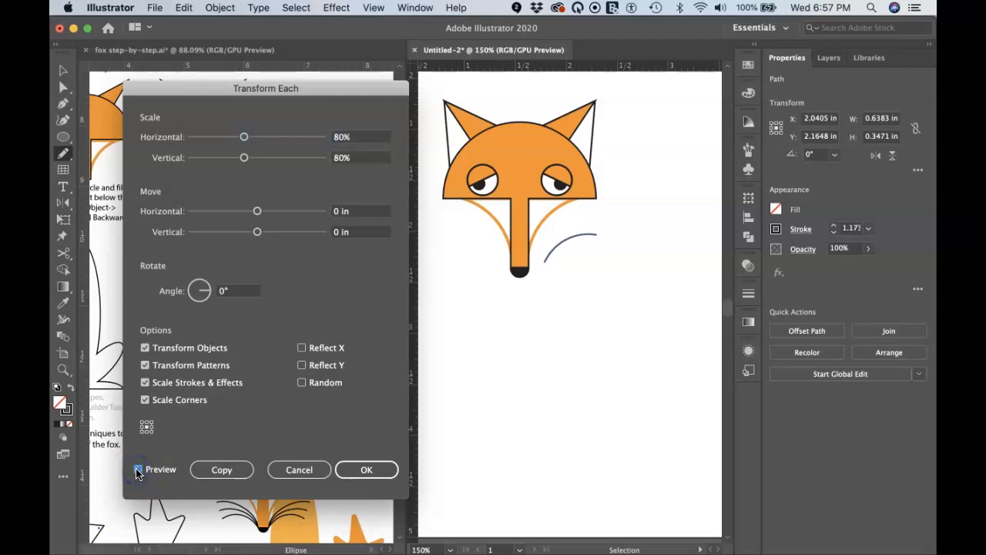
left_click(137, 470)
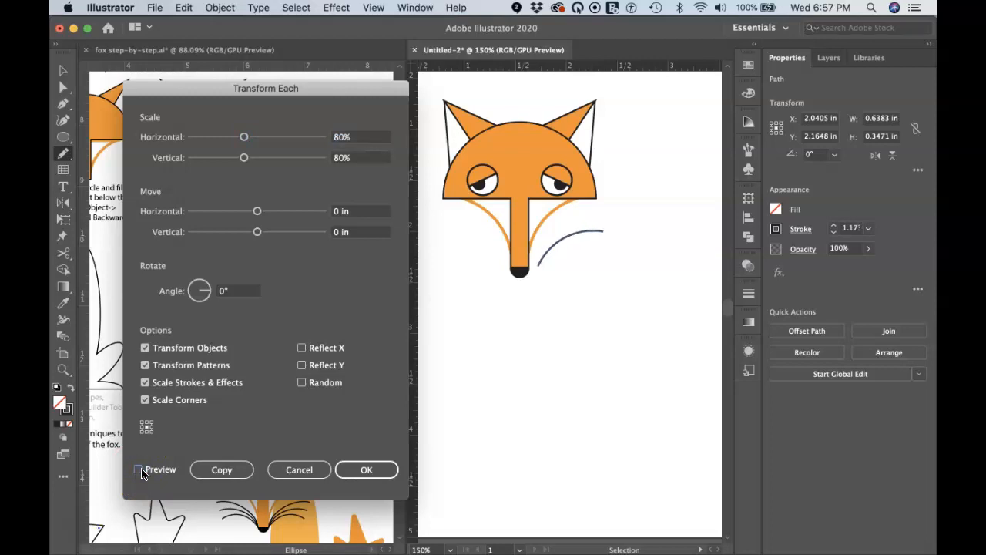
left_click(138, 470)
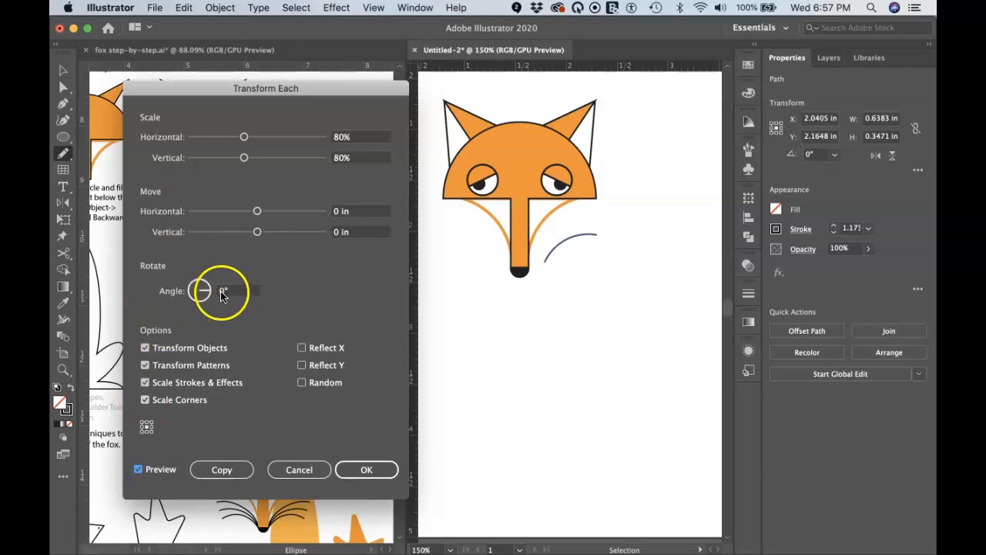
Set the whisker's Transform Each rotation angle to -15° and compare the result with the original in the preview.
left_click_drag(217, 93, 236, 105)
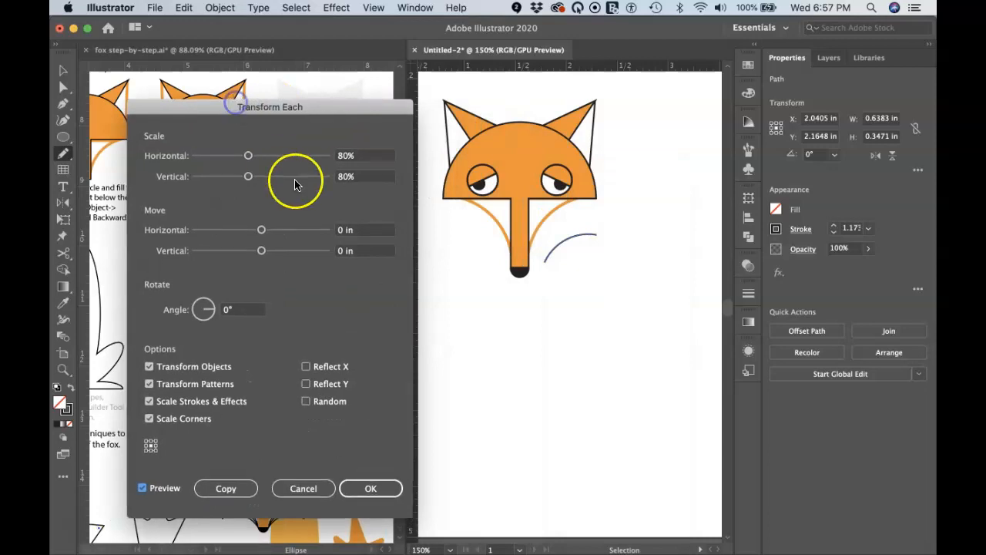
left_click(210, 310)
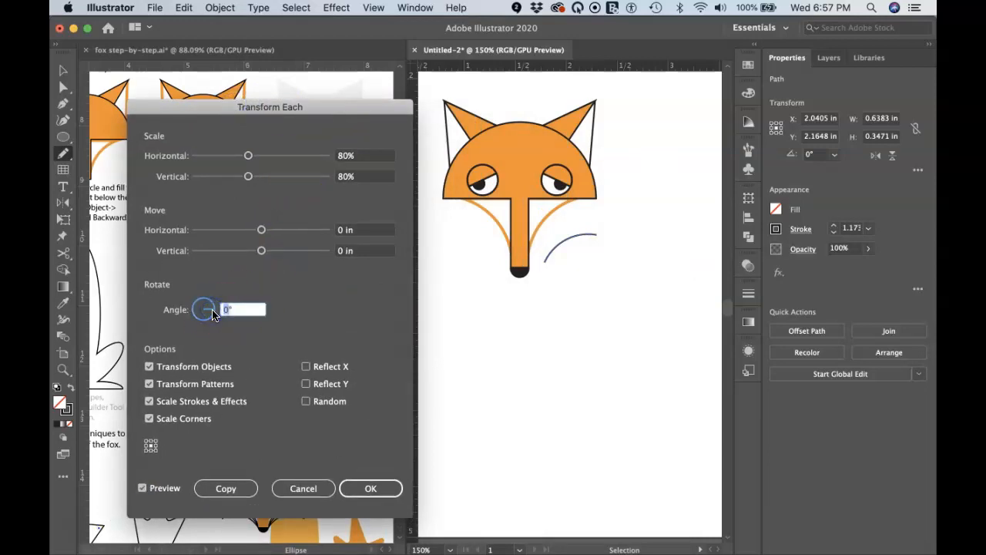
type("15")
left_click(224, 310)
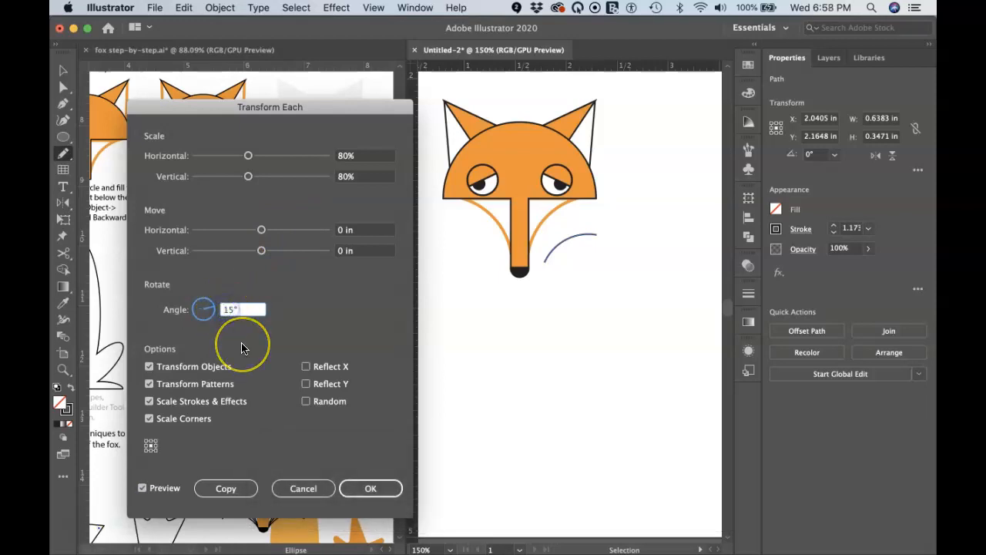
type("-")
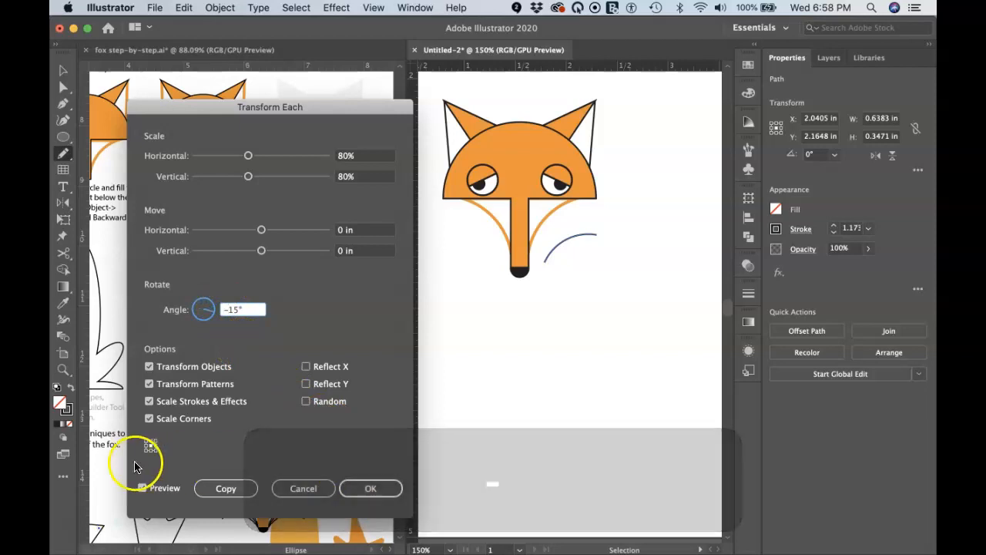
left_click(144, 488)
left_click(143, 488)
left_click(144, 488)
left_click(143, 488)
left_click(143, 488)
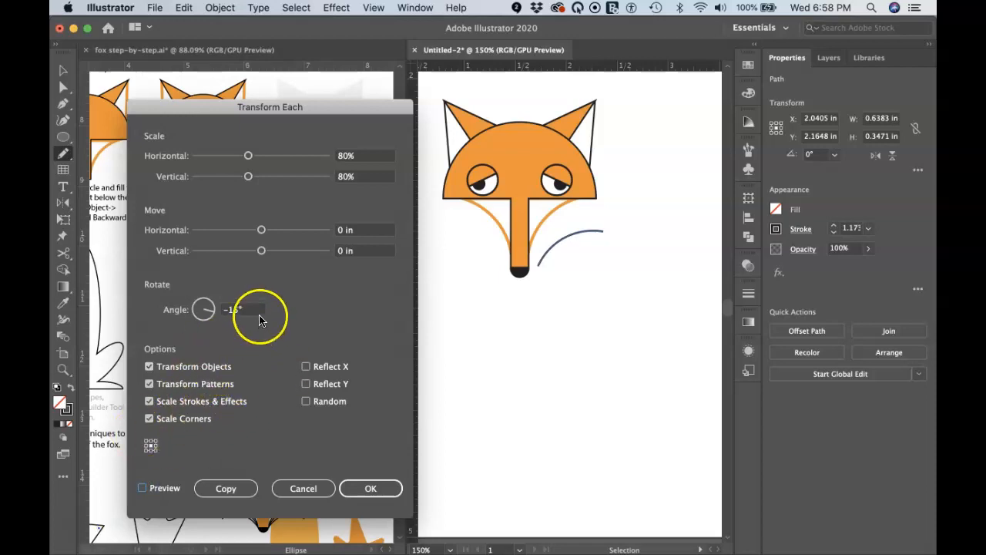
Set the transform's reference point to the whisker's lower-left corner and check the effect in the preview.
left_click(148, 452)
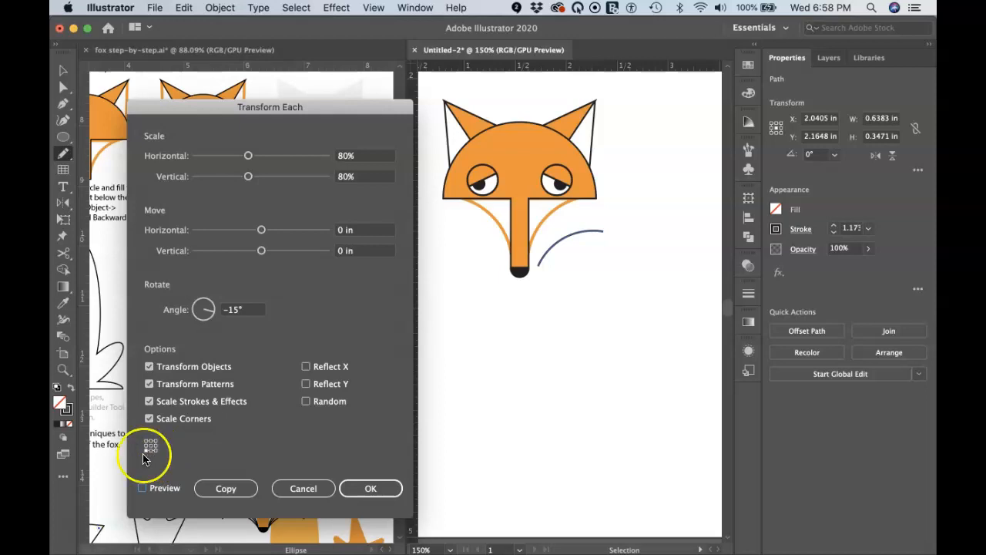
left_click(142, 489)
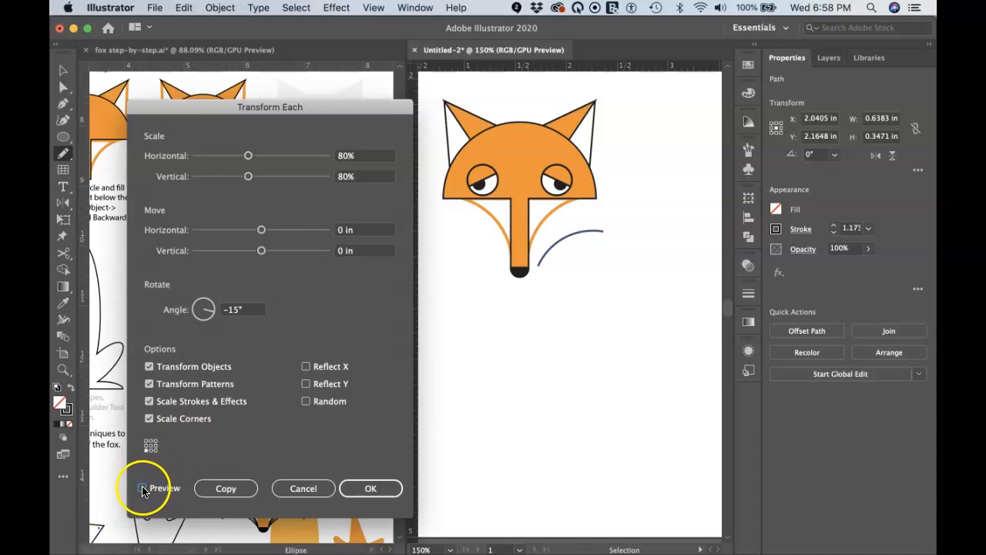
left_click(142, 490)
left_click(142, 489)
left_click(142, 489)
left_click(143, 489)
left_click(143, 490)
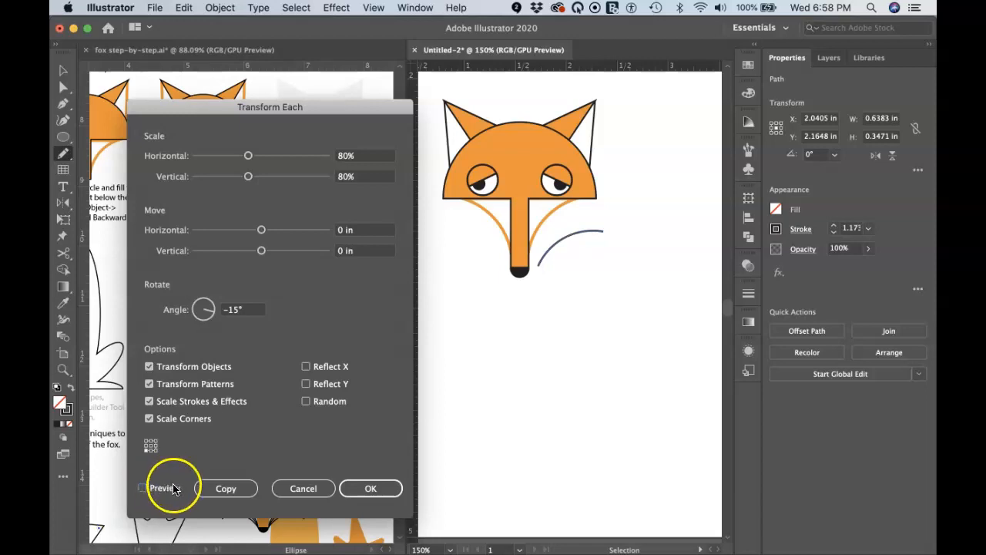
left_click(143, 489)
Create the transformed whisker as a copy and repeat the transformation to add a third whisker.
left_click(225, 489)
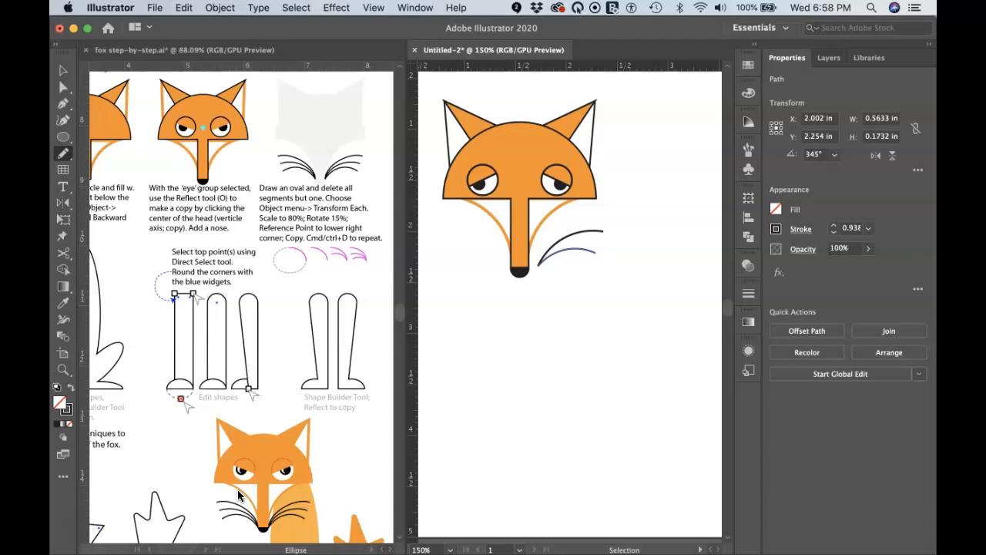
key("super+d")
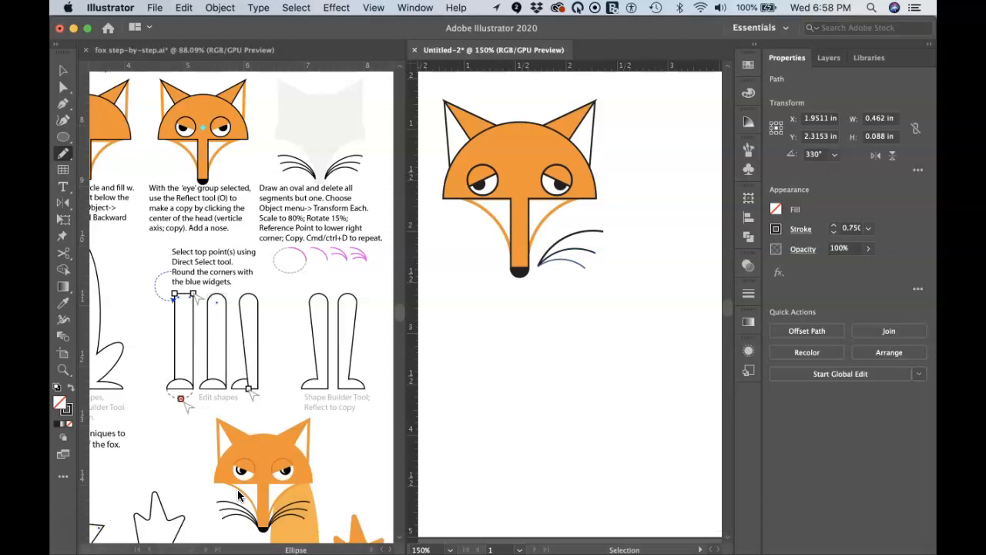
key("n")
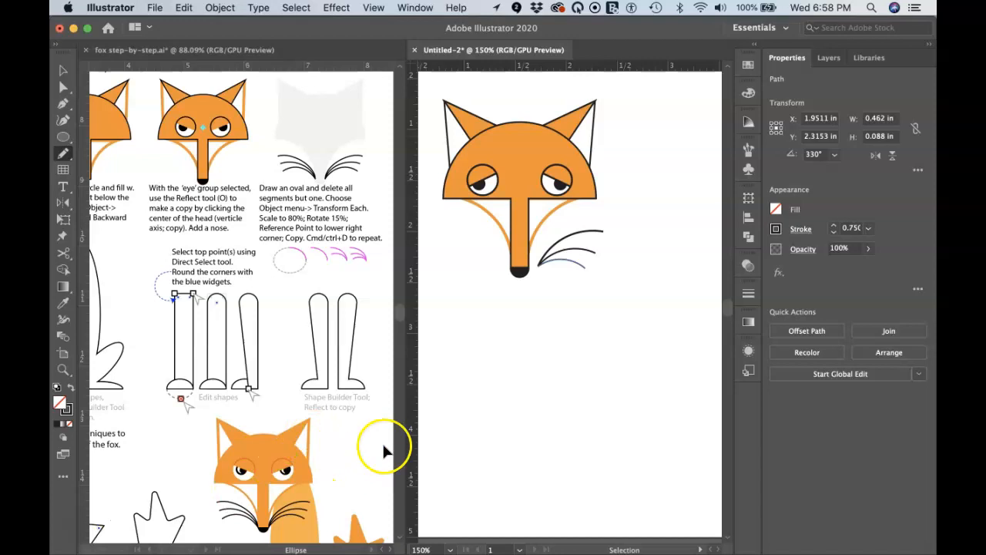
Select all three whiskers and set their stroke weight to 1 pt.
key("v")
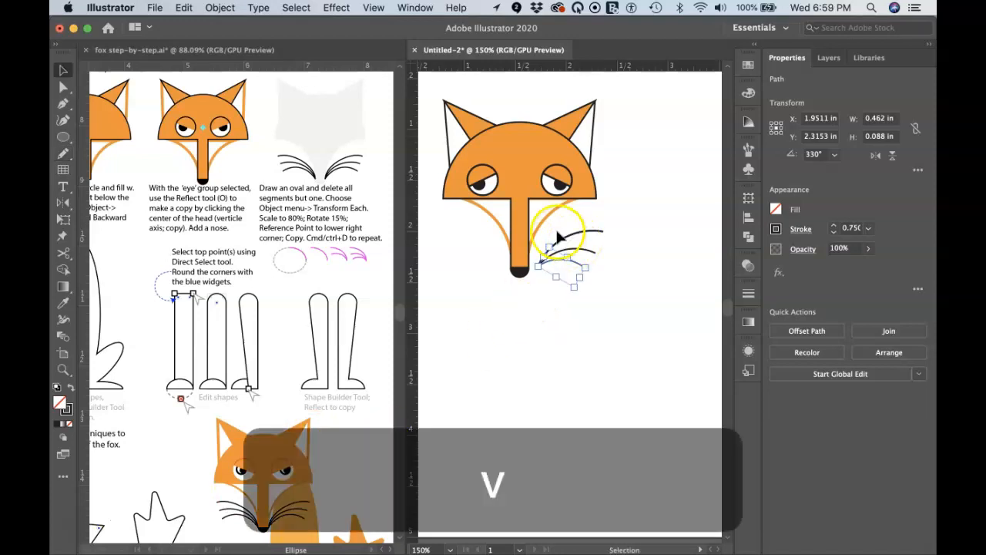
left_click(589, 217)
left_click_drag(624, 223, 551, 285)
mouse_move(570, 231)
left_mouse_down()
mouse_move(567, 266)
mouse_move(577, 237)
left_mouse_up()
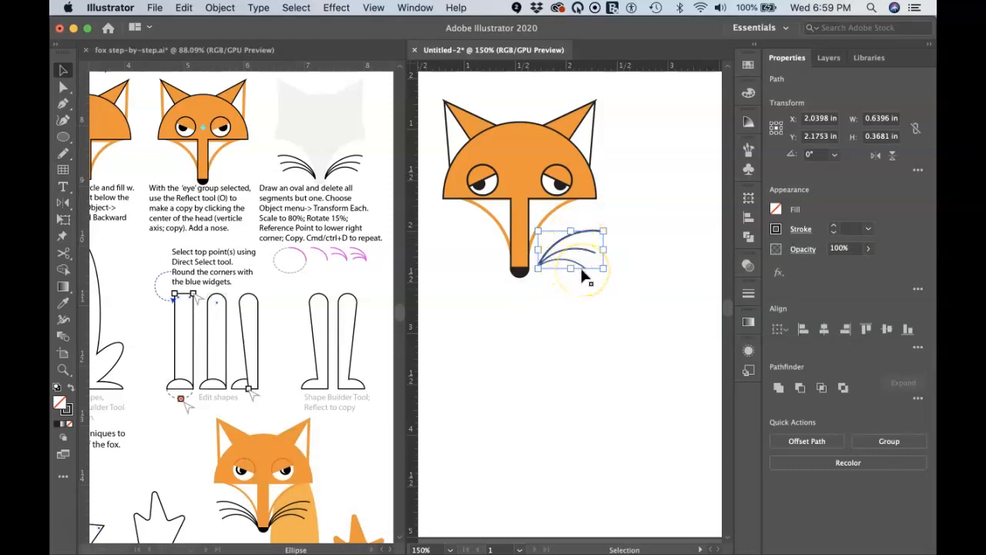
left_click(868, 234)
left_click(887, 284)
left_click(581, 289)
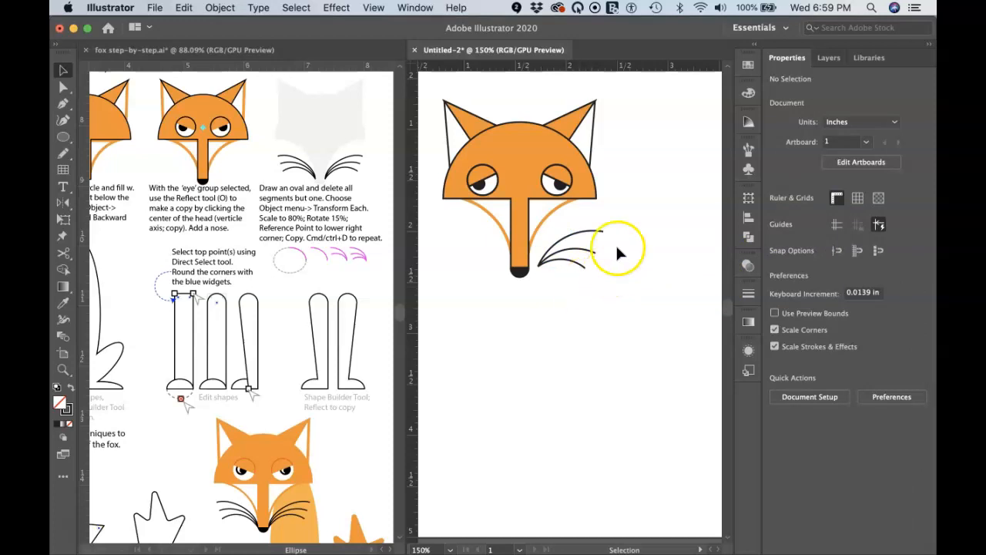
Move the three whiskers together so their shared base touches the snout's right edge just above the nose.
left_click_drag(609, 221, 557, 282)
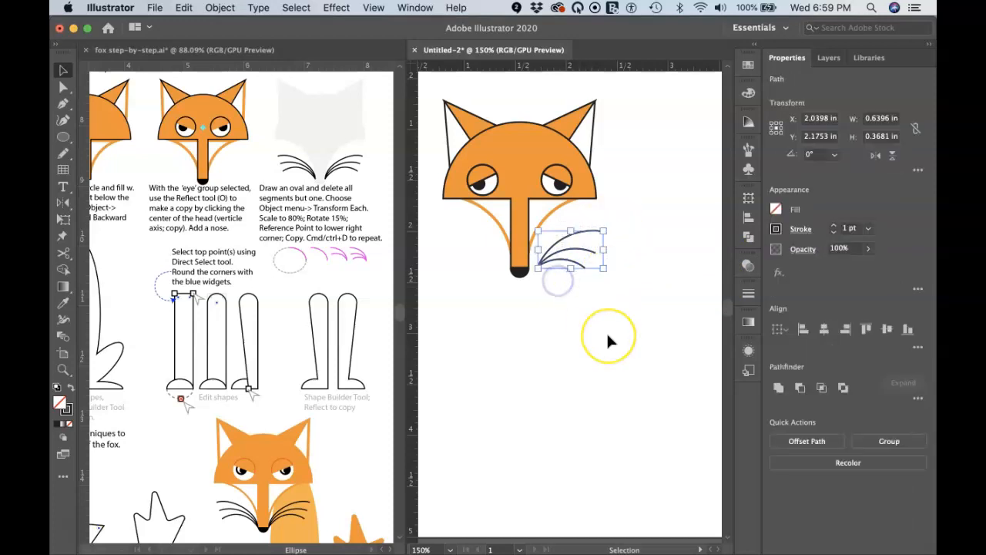
left_click_drag(540, 262, 528, 264)
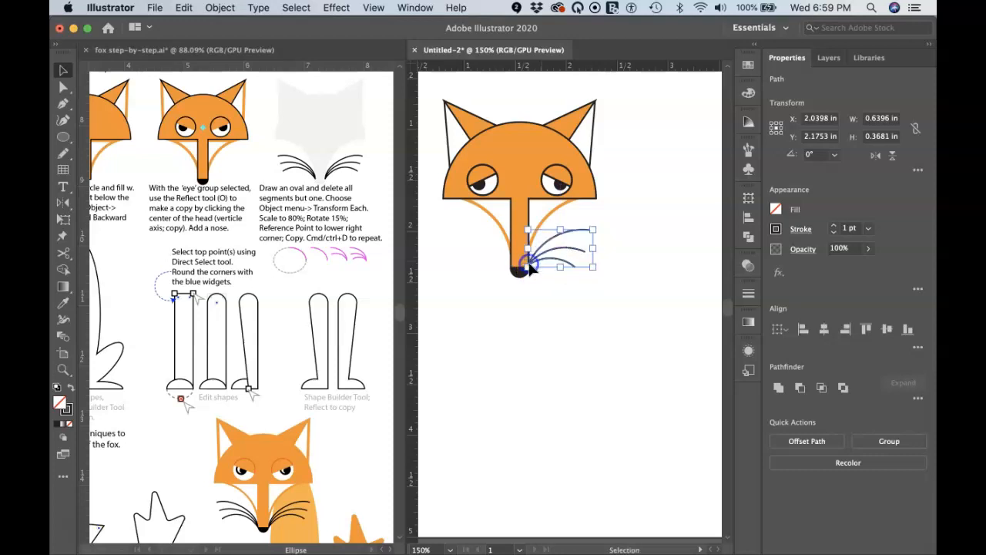
left_click(549, 291)
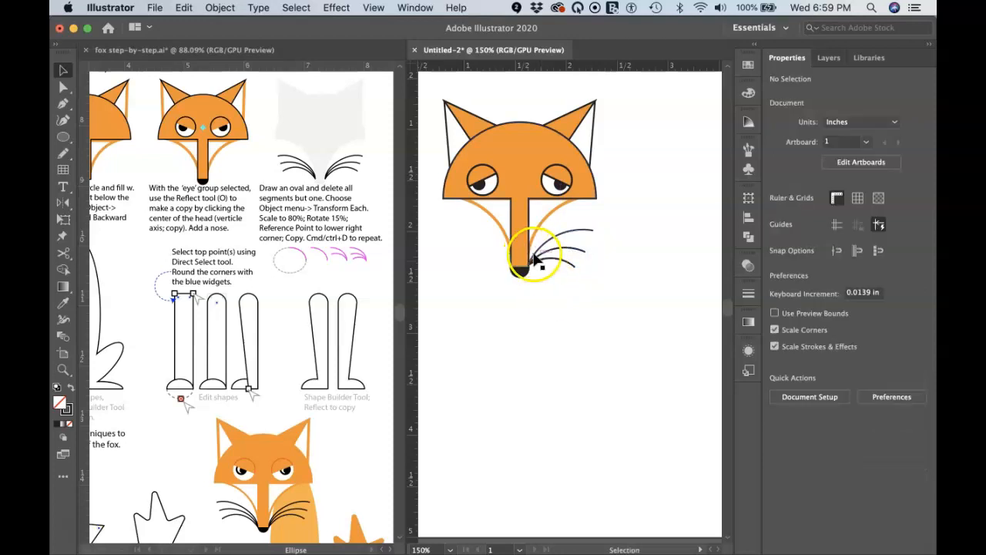
Group the three whiskers and nudge the group down by one keyboard increment.
left_click_drag(583, 273, 566, 226)
key("super+g")
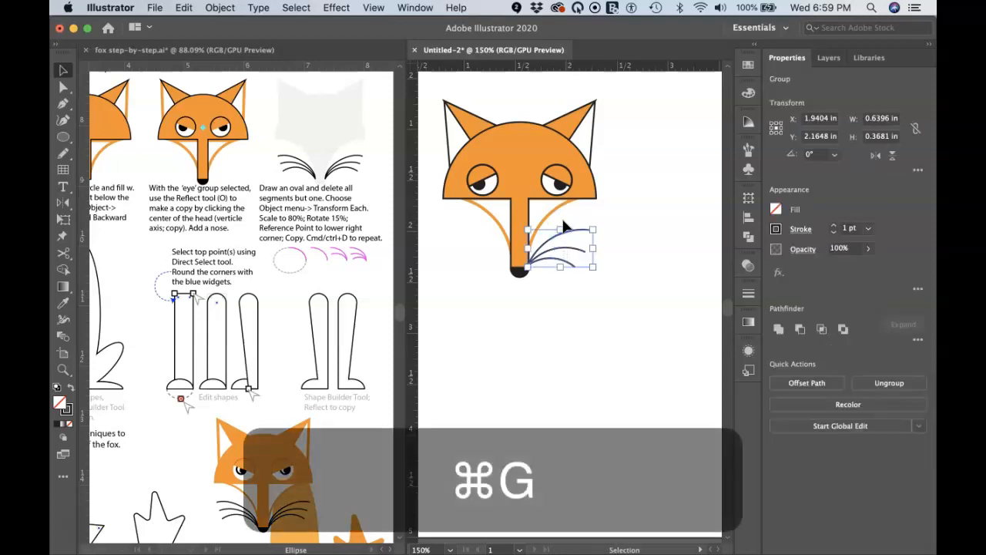
key("Down")
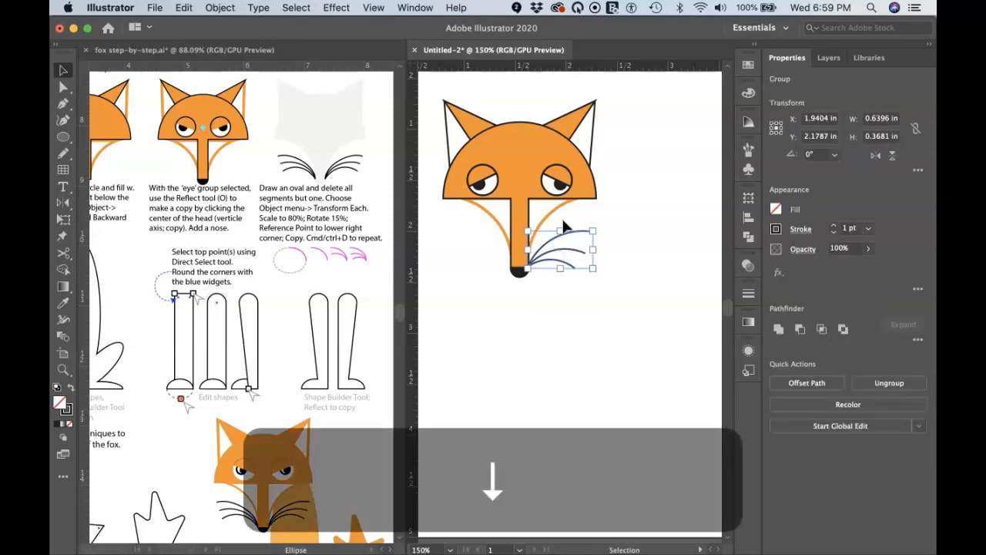
Reflect the whisker group across a vertical axis through the nose's centre as a copy, then deselect it.
left_click(565, 283)
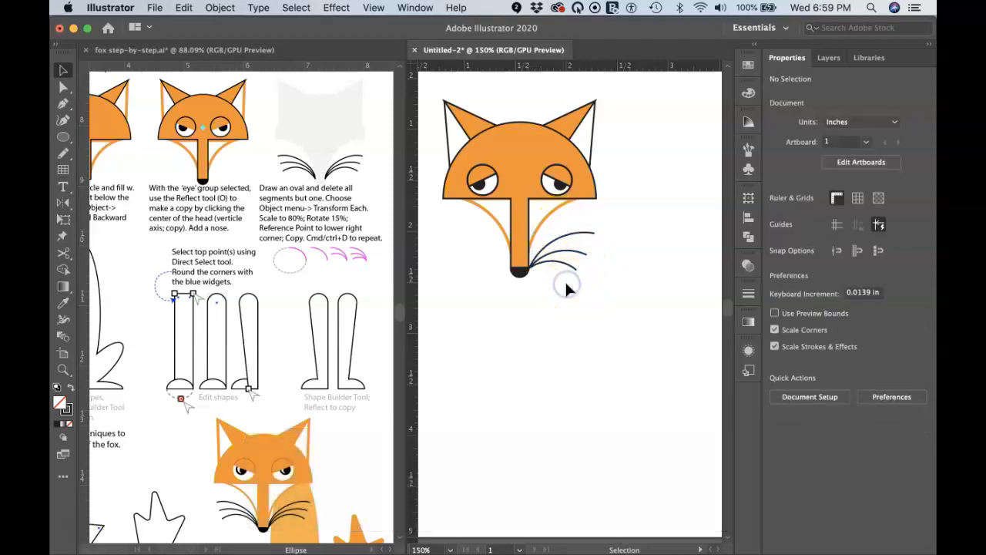
left_click_drag(542, 265, 560, 254)
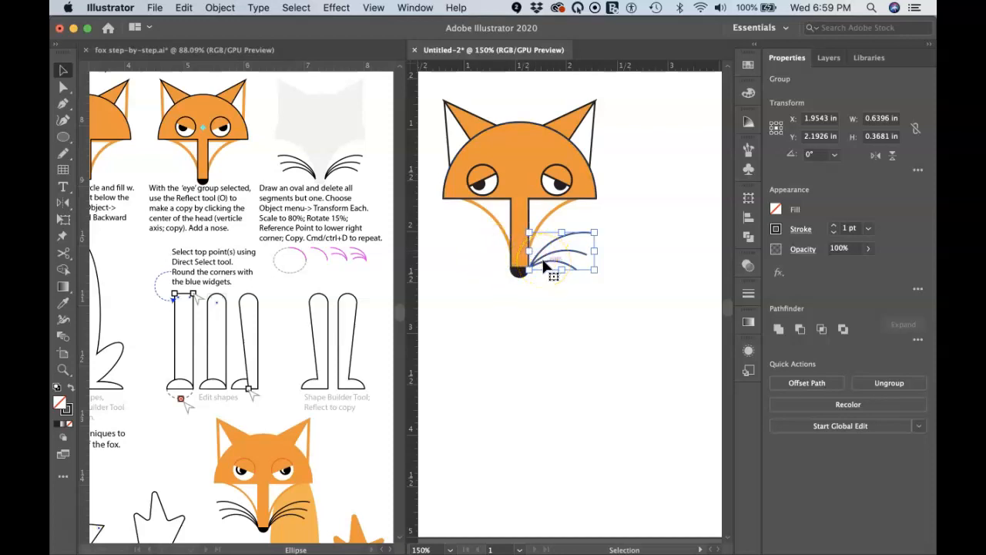
key("o")
left_click(519, 266)
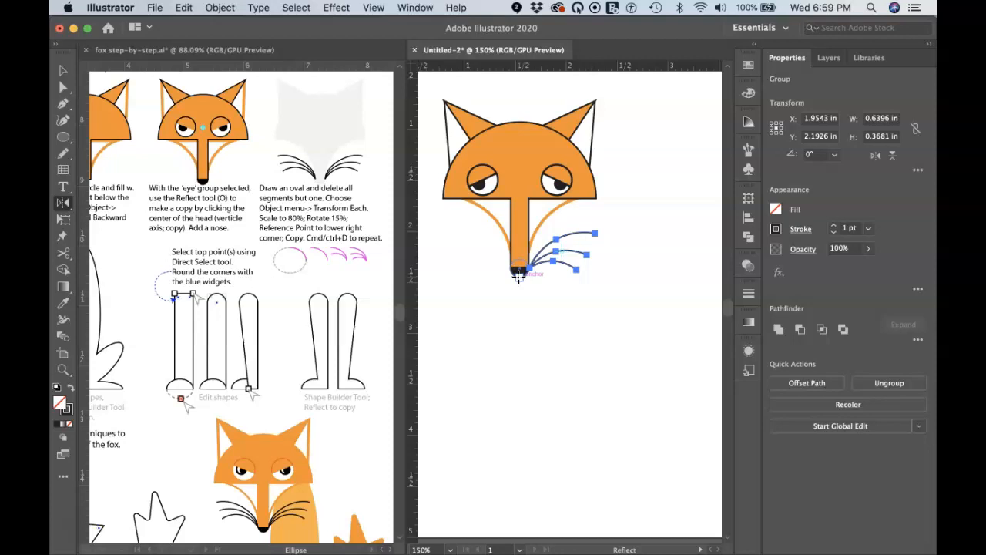
left_click(519, 275, "alt")
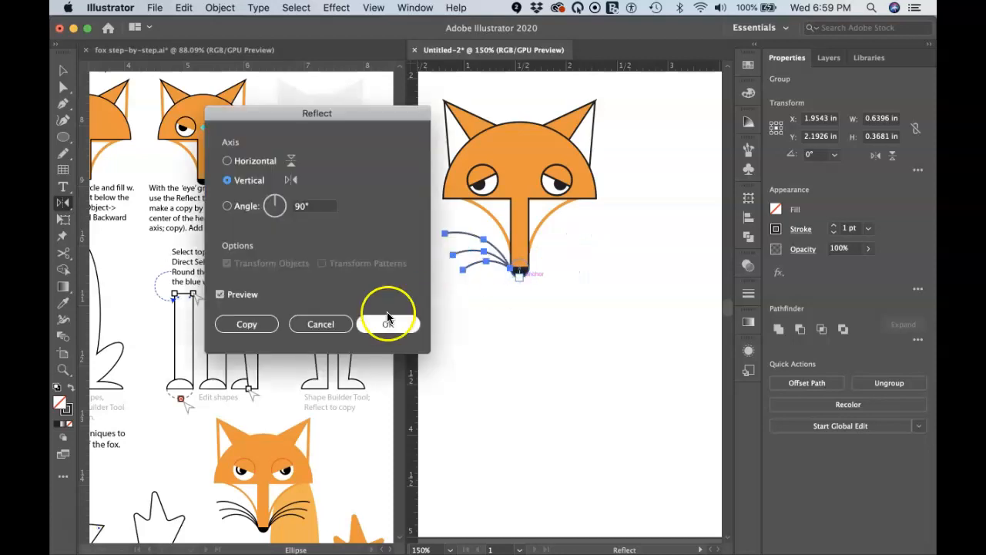
left_click(266, 324)
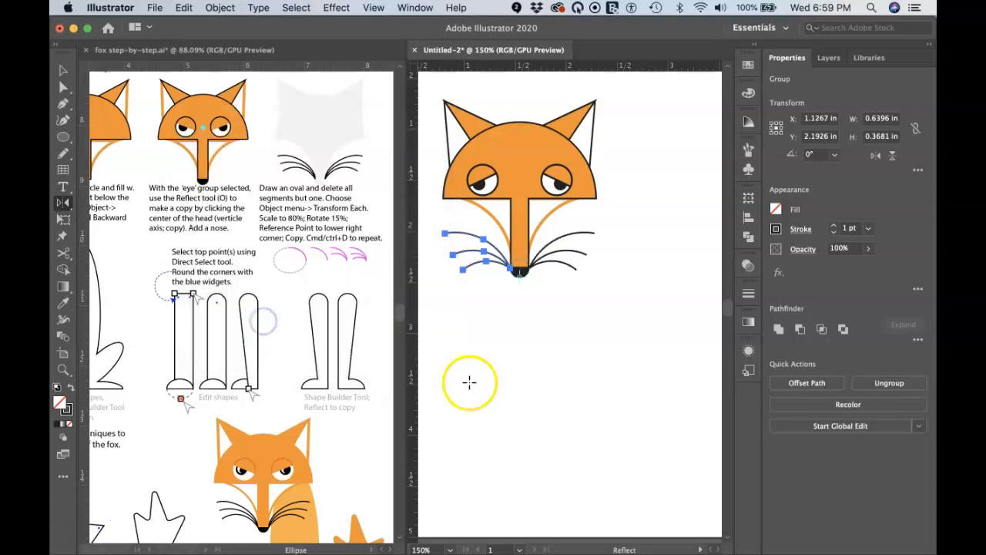
key("v")
left_click(519, 359)
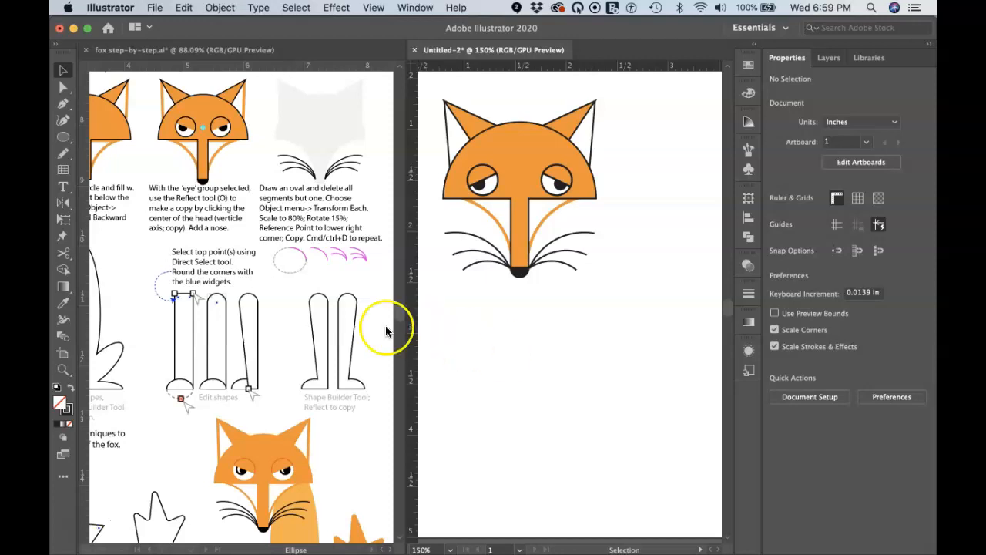
Draw a tall, narrow ellipse about 0.75 by 2.5 in beside and below the whiskers for the fox's body.
scroll(324, 337, "left", 5)
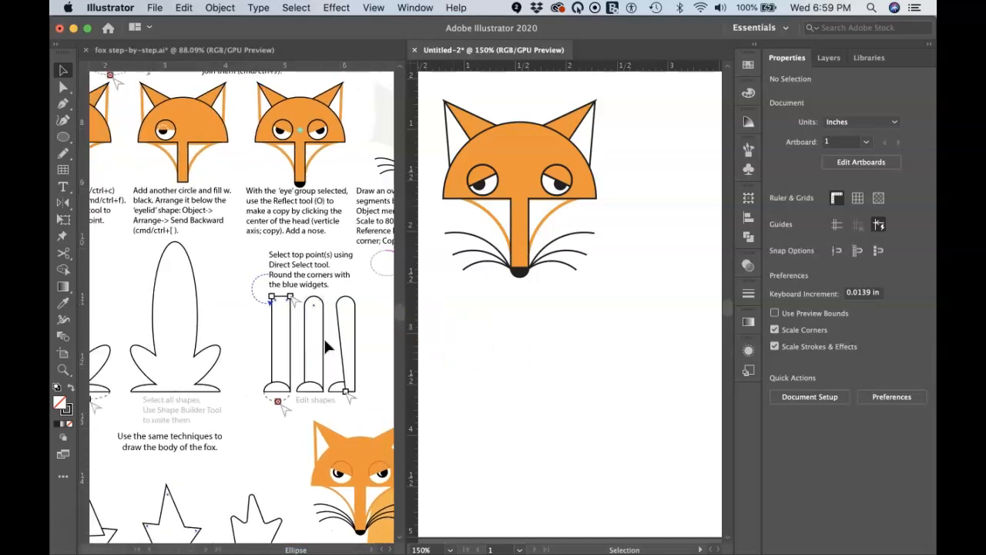
scroll(325, 346, "left", 5)
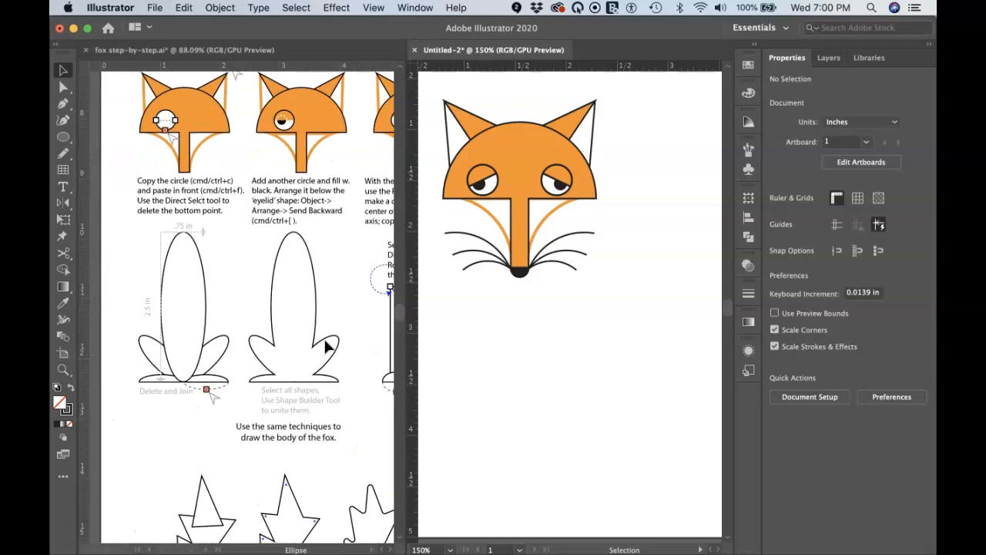
key("l")
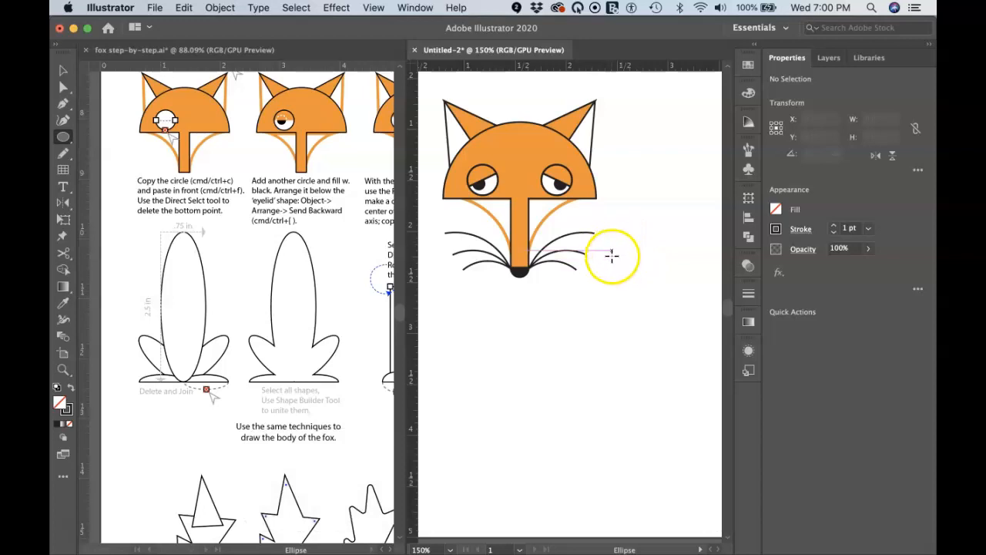
mouse_move(611, 239)
left_mouse_down()
mouse_move(689, 423)
mouse_move(685, 539)
mouse_move(698, 504)
mouse_move(648, 496)
left_mouse_up()
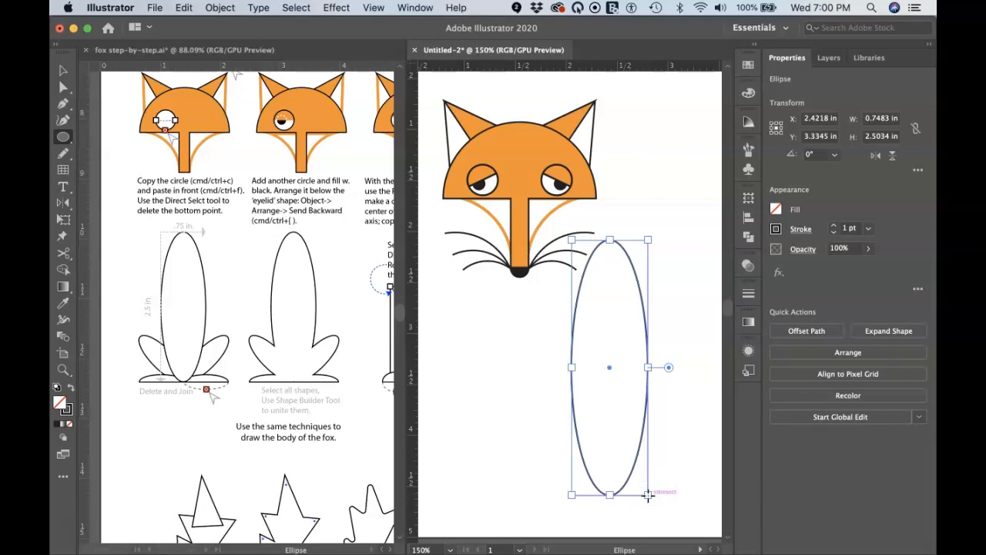
Set the body ellipse's width to 0.75 in and try to set its height to 2.5 in.
left_click(881, 119)
left_click(885, 120)
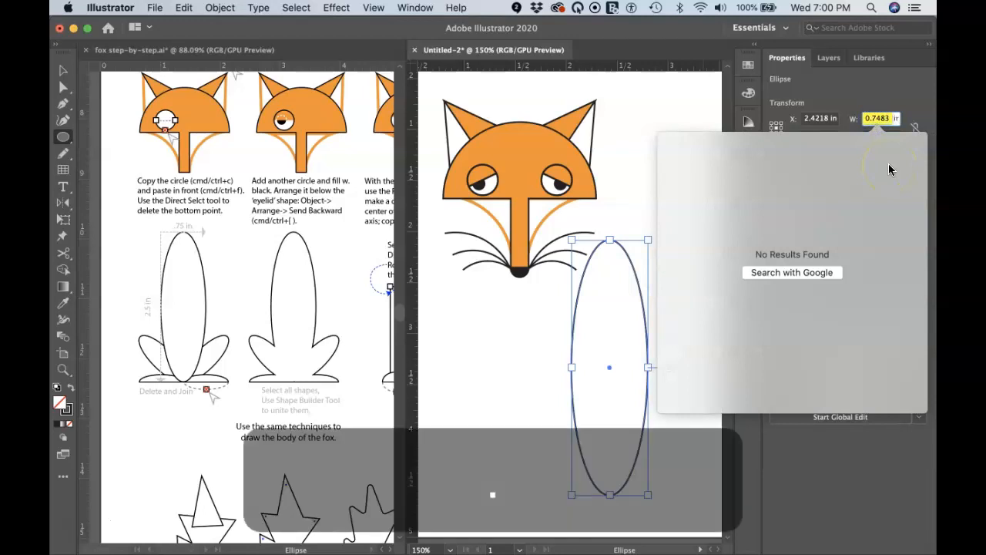
type("75")
left_click(884, 118)
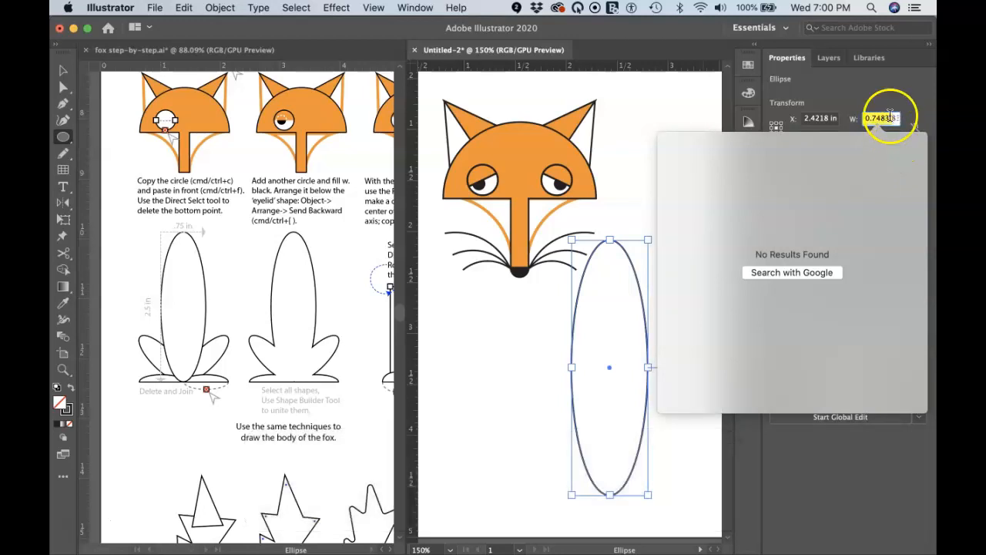
double_click(876, 117)
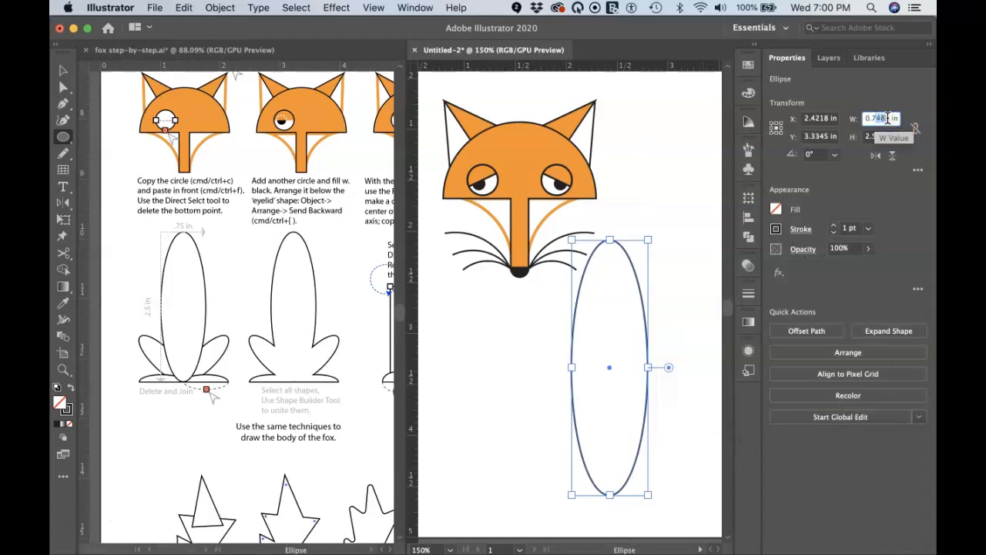
type("5")
left_click(884, 136)
double_click(886, 135)
key("BackSpace")
key("BackSpace")
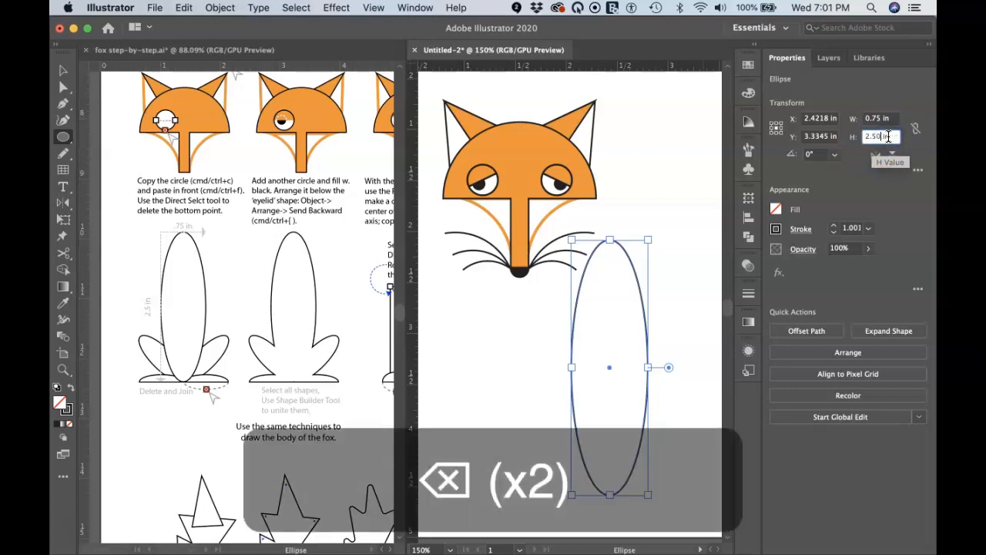
left_click(695, 311)
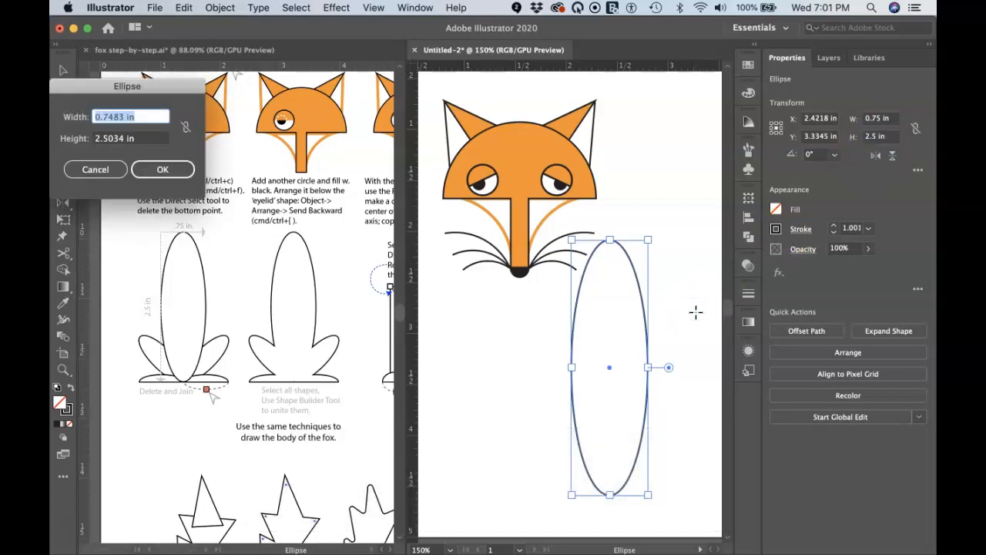
type("v")
left_click(679, 311)
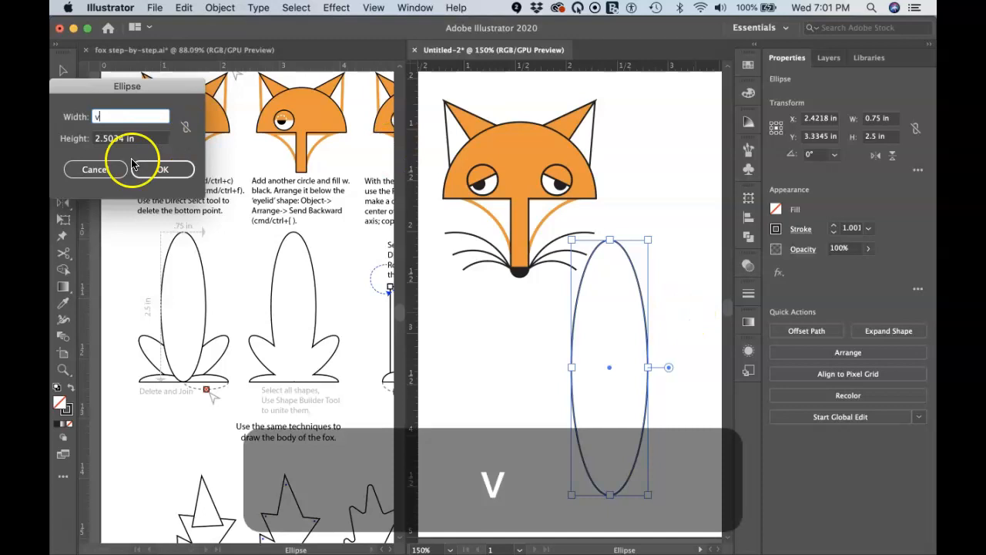
left_click(97, 171)
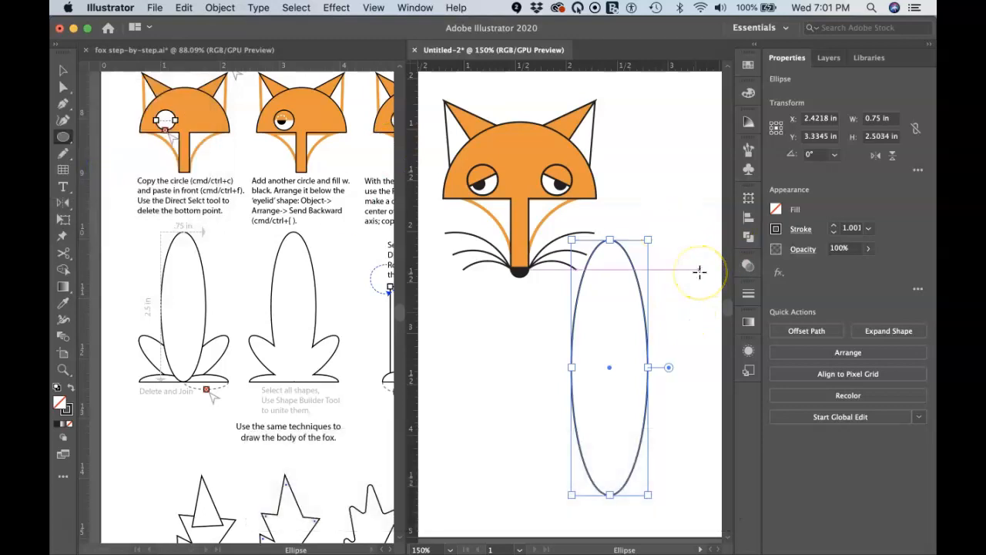
Move the body ellipse about 0.2 in to the right and slightly up, then deselect it.
key("v")
left_click(688, 283)
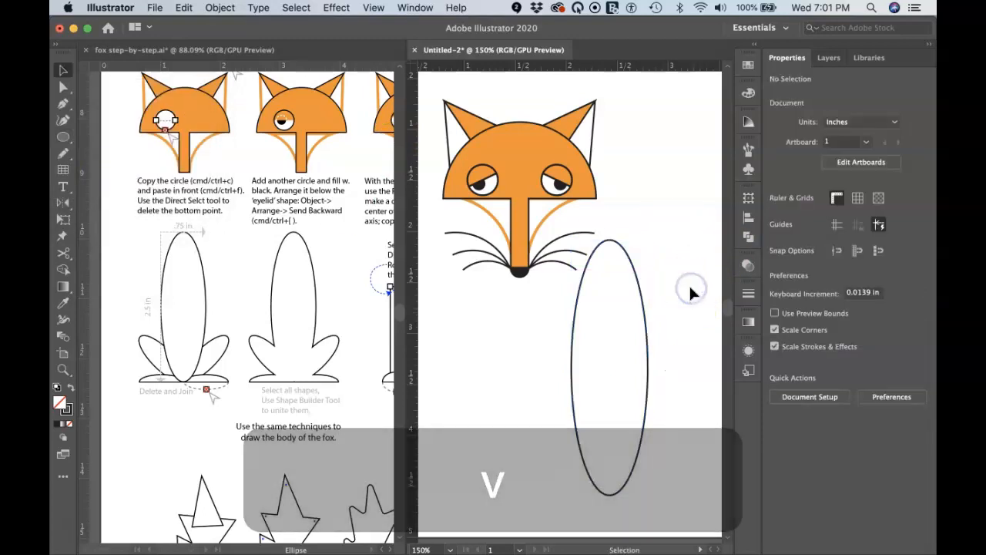
left_click_drag(644, 305, 664, 303)
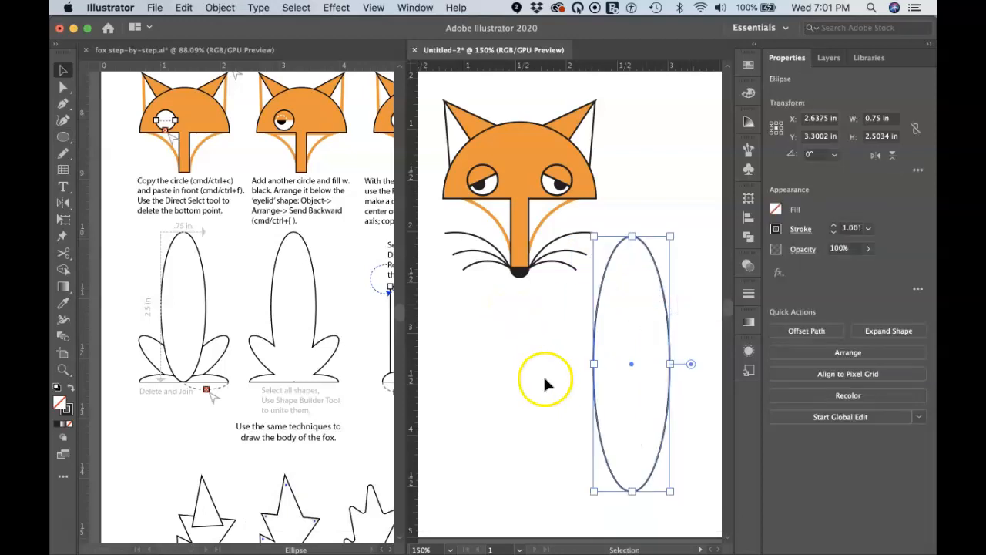
left_click(564, 422)
Draw a small ellipse about 0.35 by 0.9 in over the body's lower-left edge and rotate it about 40° counterclockwise.
key("l")
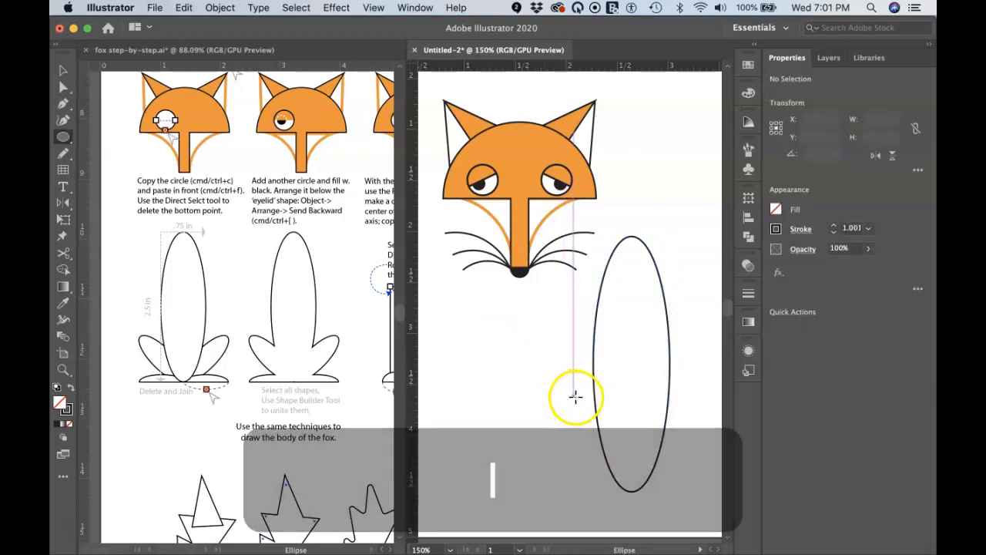
left_click_drag(574, 403, 609, 497)
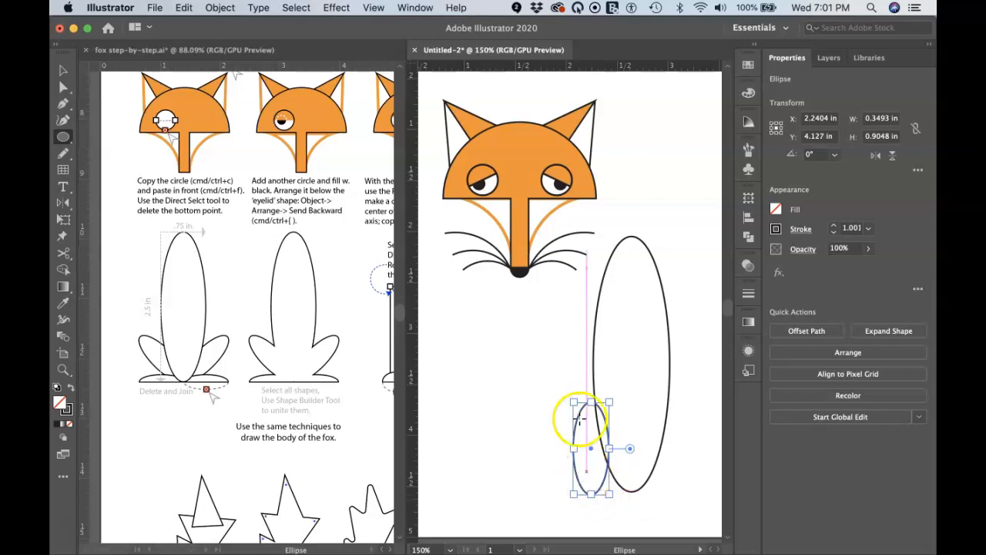
left_click_drag(568, 392, 530, 416)
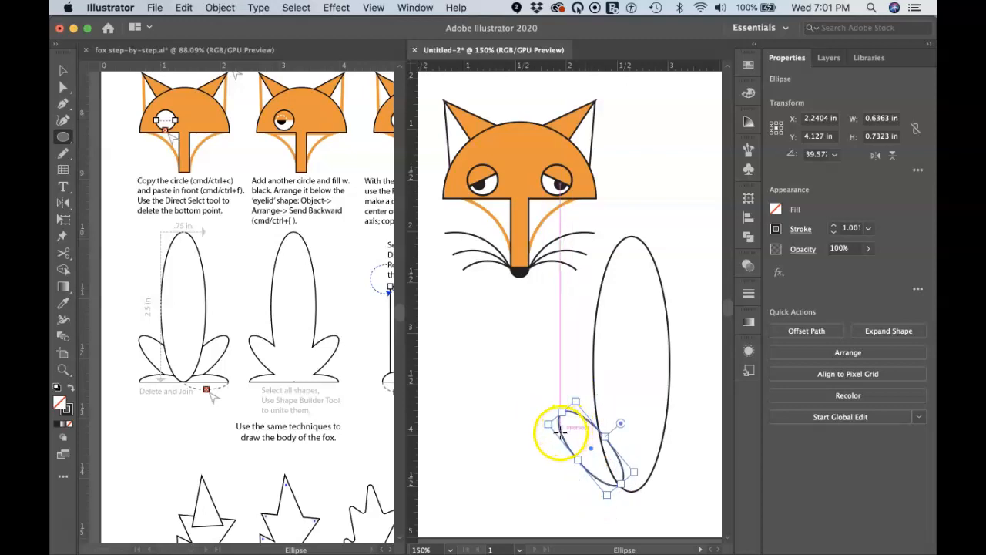
left_click(562, 430)
type("v")
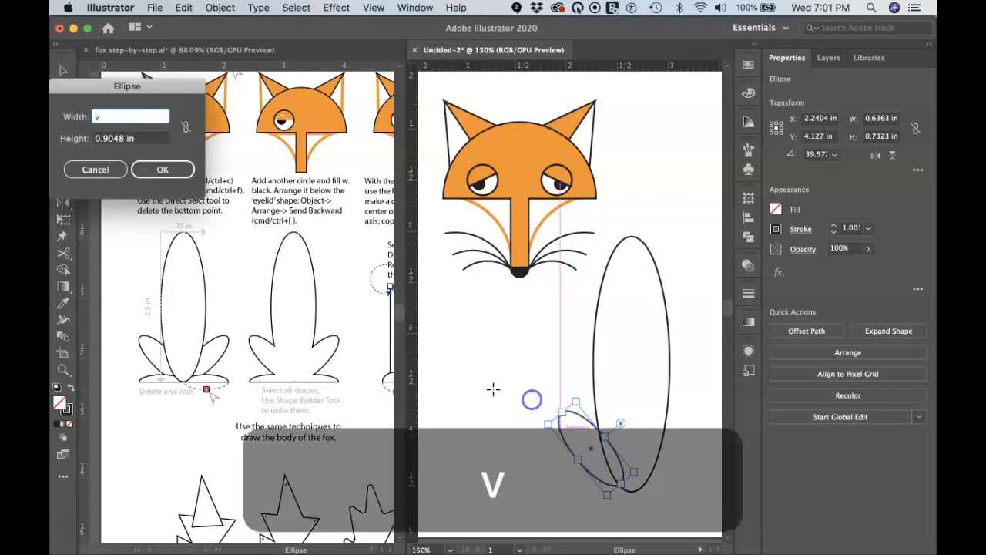
left_click(96, 168)
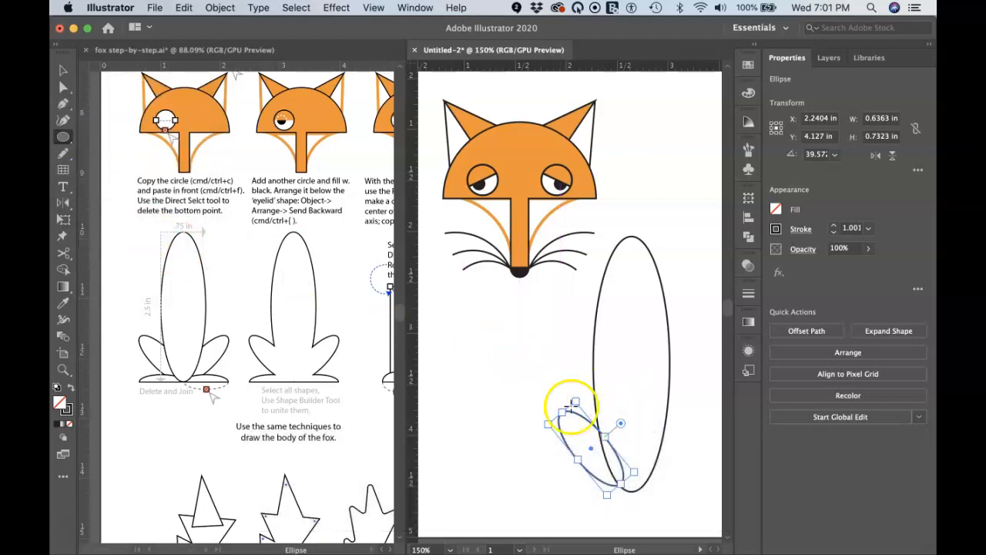
Move the tilted leg ellipse slightly right and down so its lower end meets the base of the body ellipse.
left_click(549, 399, "super")
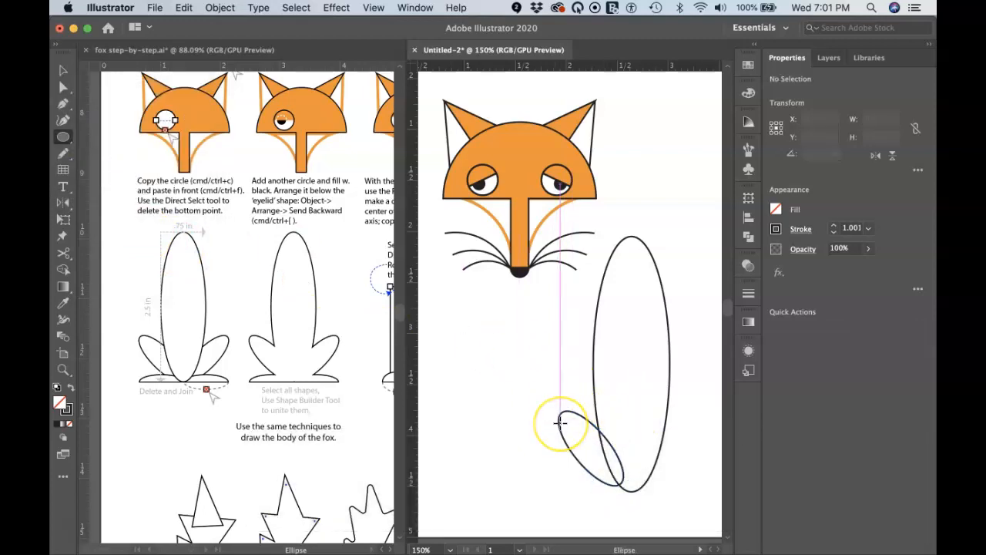
key("v")
left_click_drag(561, 418, 571, 424)
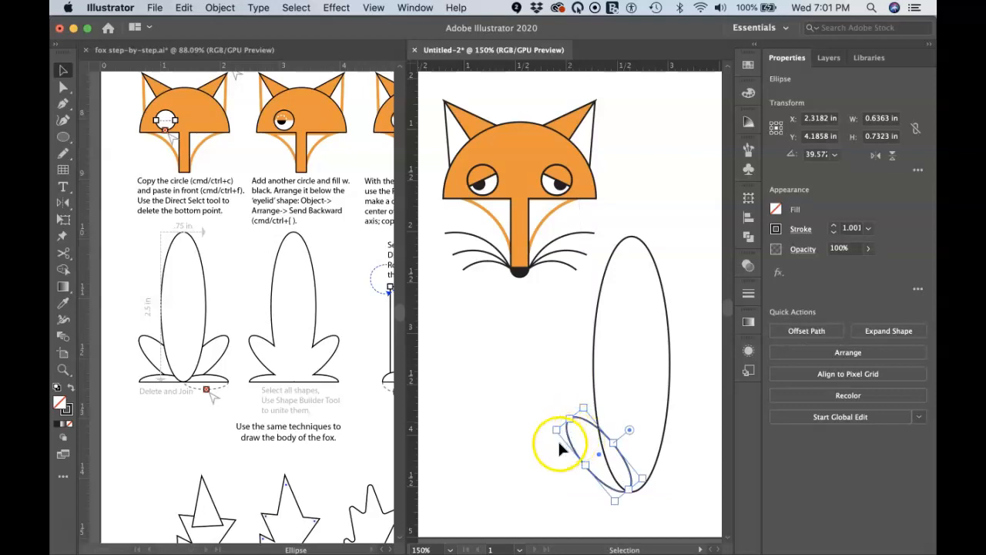
left_click_drag(582, 459, 584, 464)
left_click(561, 478)
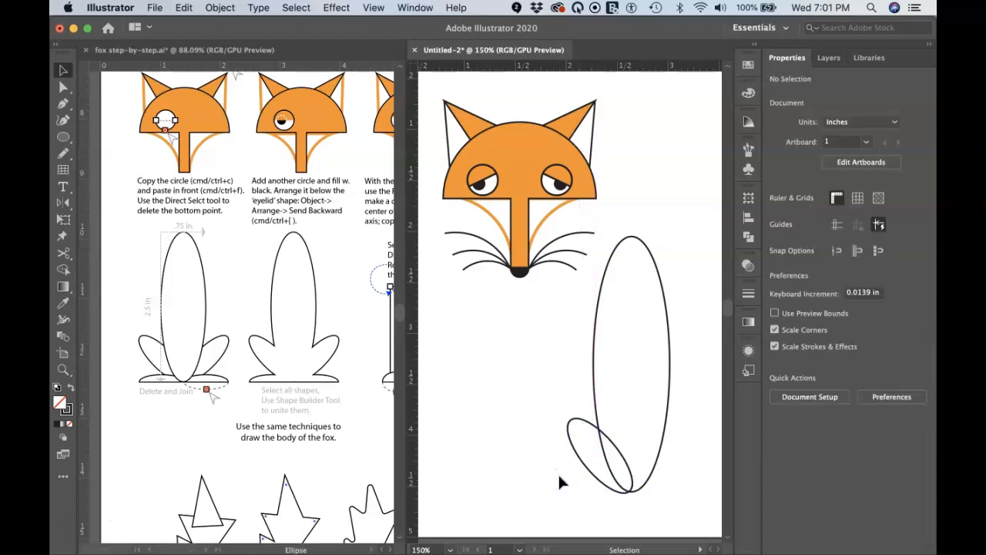
Draw a flat ellipse about 0.77 by 0.29 in at the body's lower left and delete its bottom anchor point.
key("l")
left_click_drag(551, 474, 631, 503)
key("a")
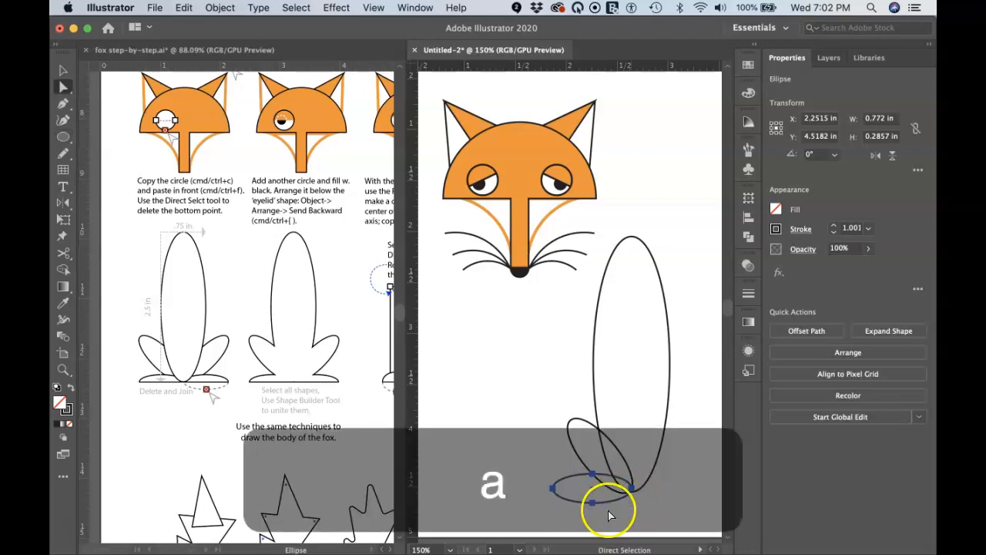
left_click(520, 408)
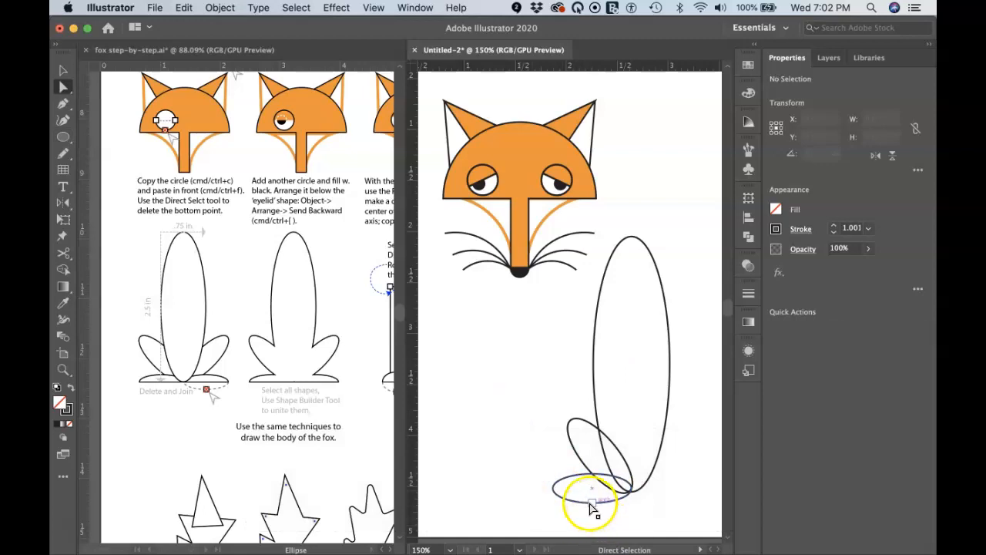
left_click(591, 502)
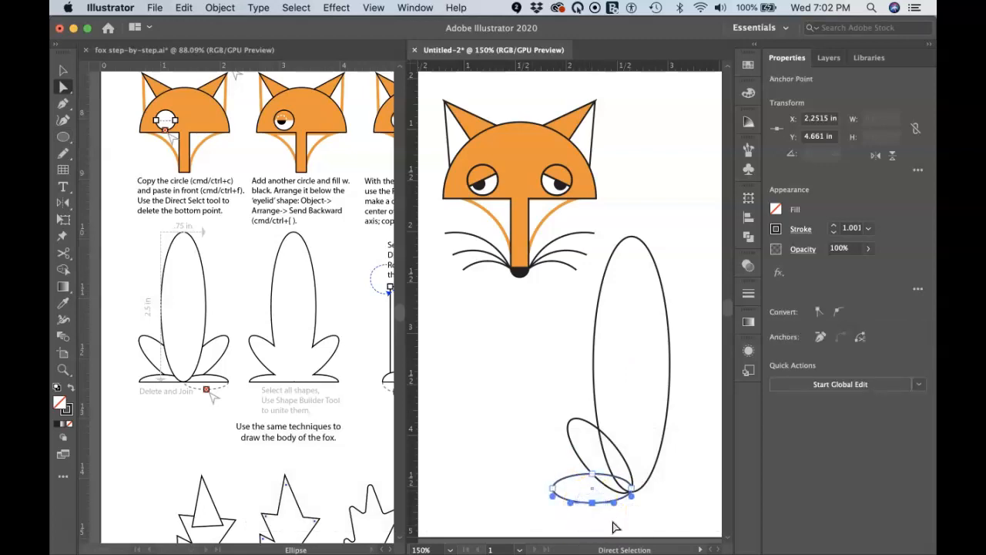
key("BackSpace")
left_click(594, 510)
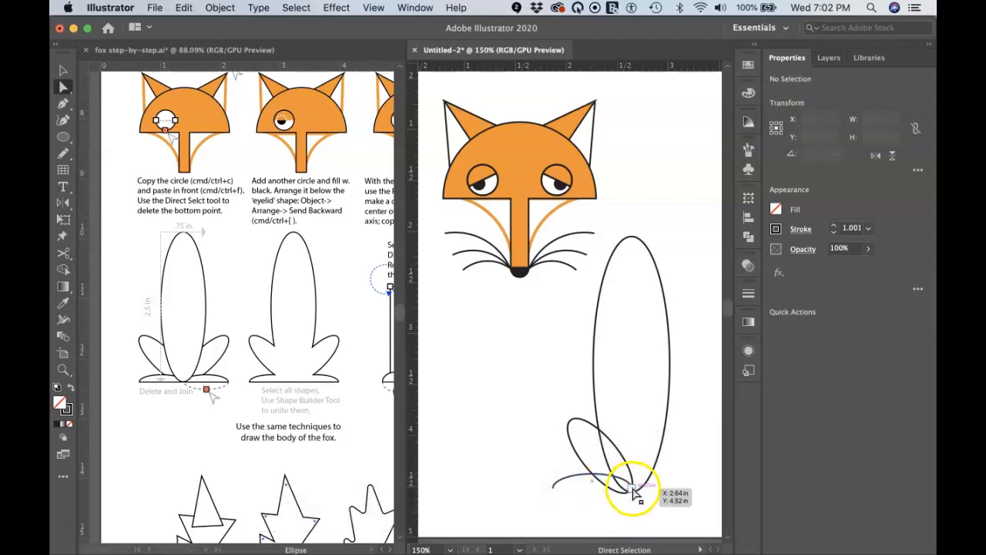
Join the two open end points of the foot arc with a straight line.
left_click(632, 489)
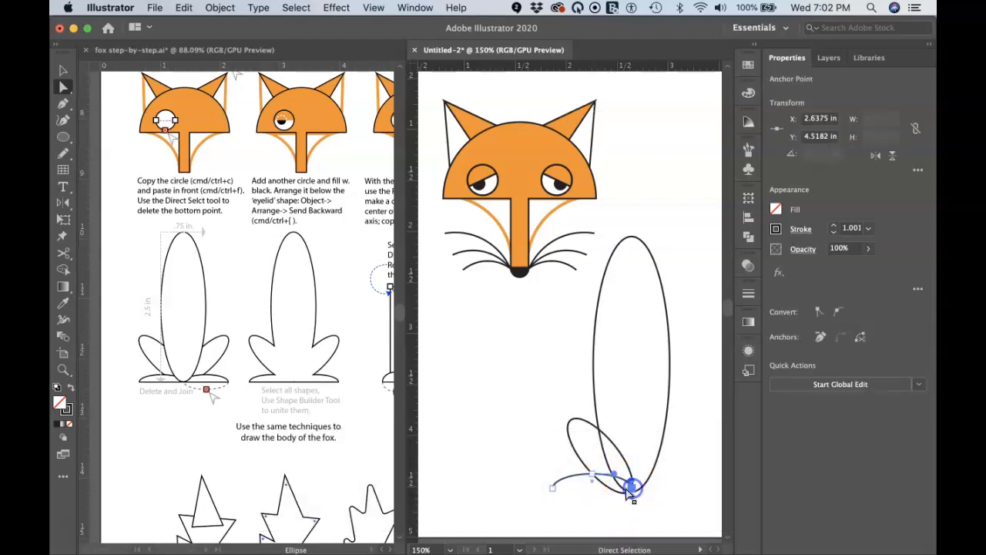
left_click(552, 487, "shift")
key("super+j")
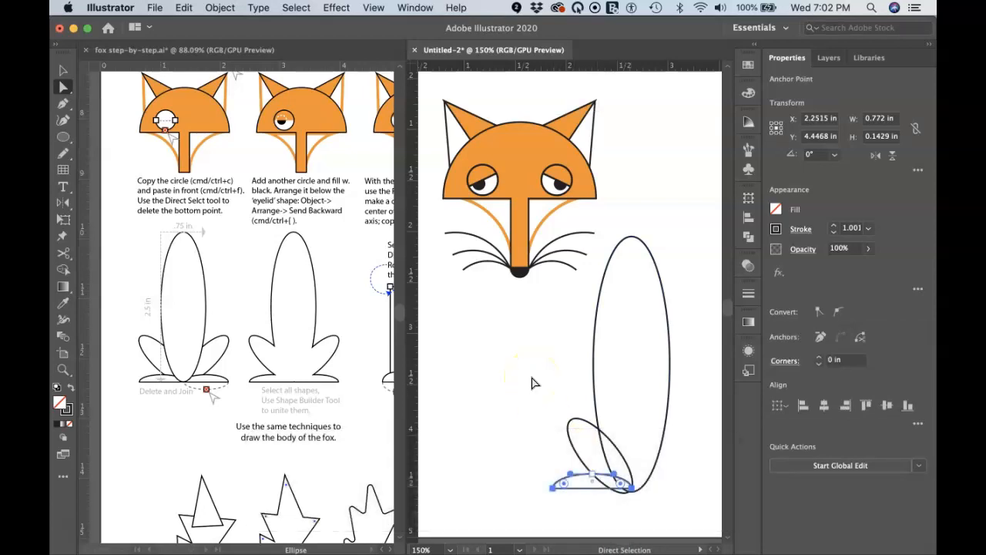
Nudge the foot's two base points down by one keyboard increment overall, then deselect the shape.
key("Down")
key("Down")
key("Down")
key("Up")
key("Up")
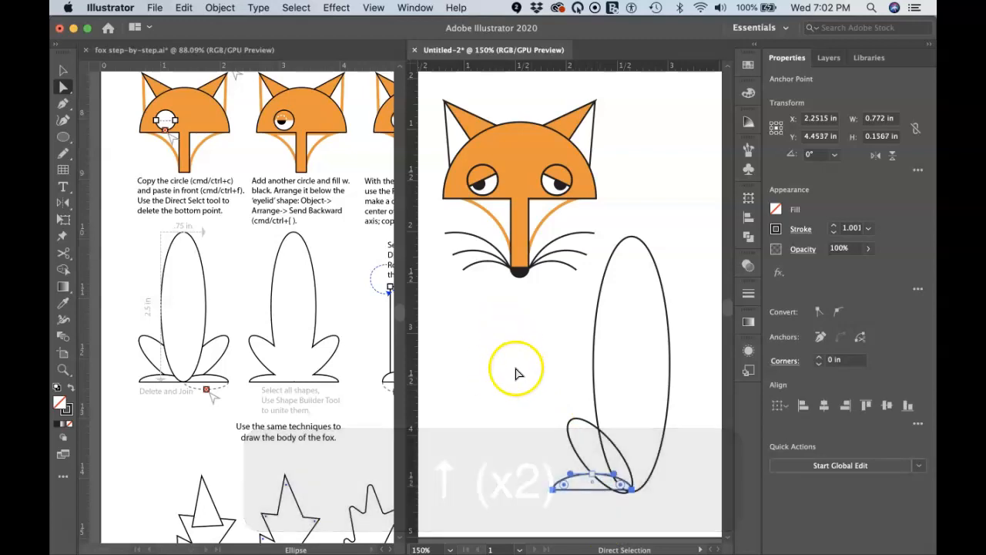
key("v")
left_click(542, 423)
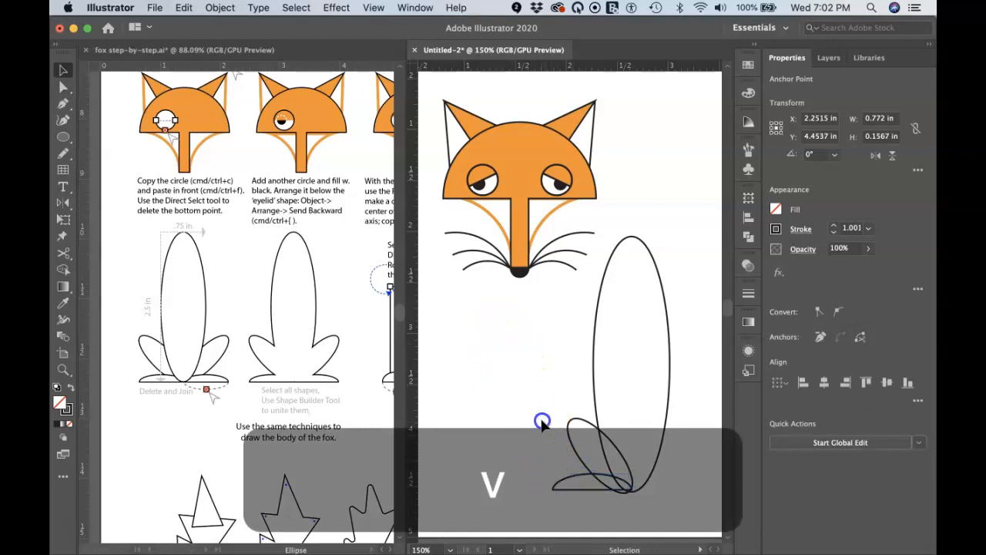
Nudge the flat foot shape down to meet the body ellipse's base, and nudge the tilted leg ellipse slightly right.
left_click(575, 479)
left_click(573, 473)
left_click(576, 479)
key("Down")
key("Down")
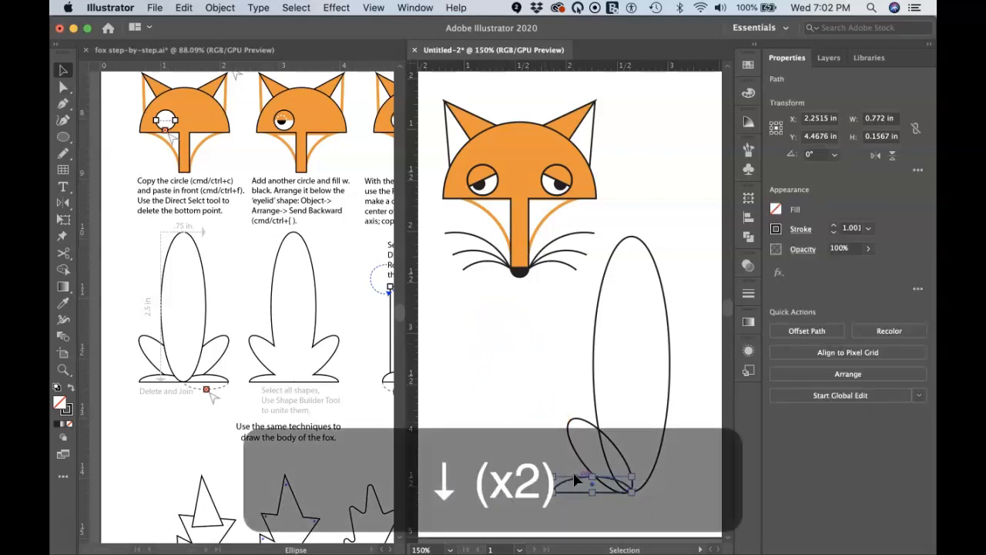
left_click(536, 409)
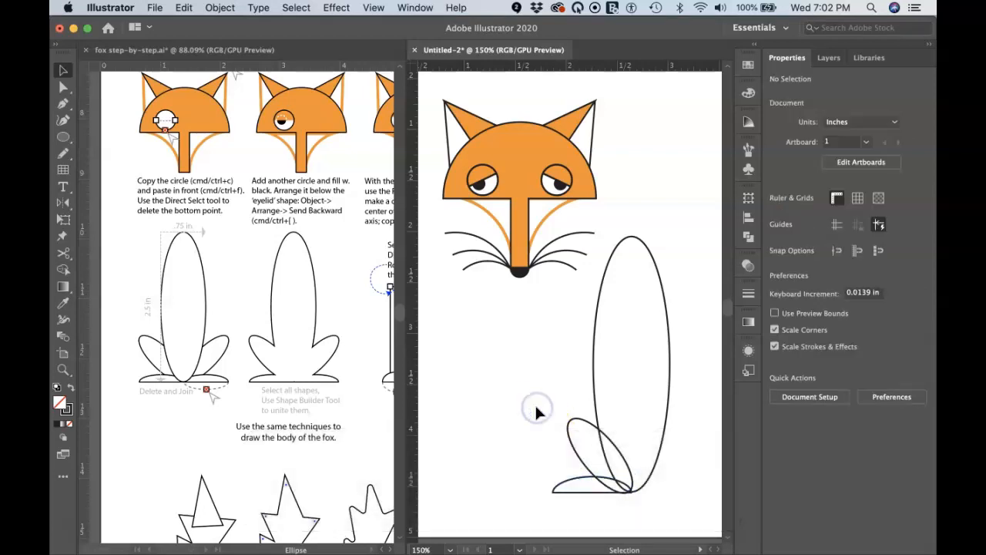
left_click(589, 469)
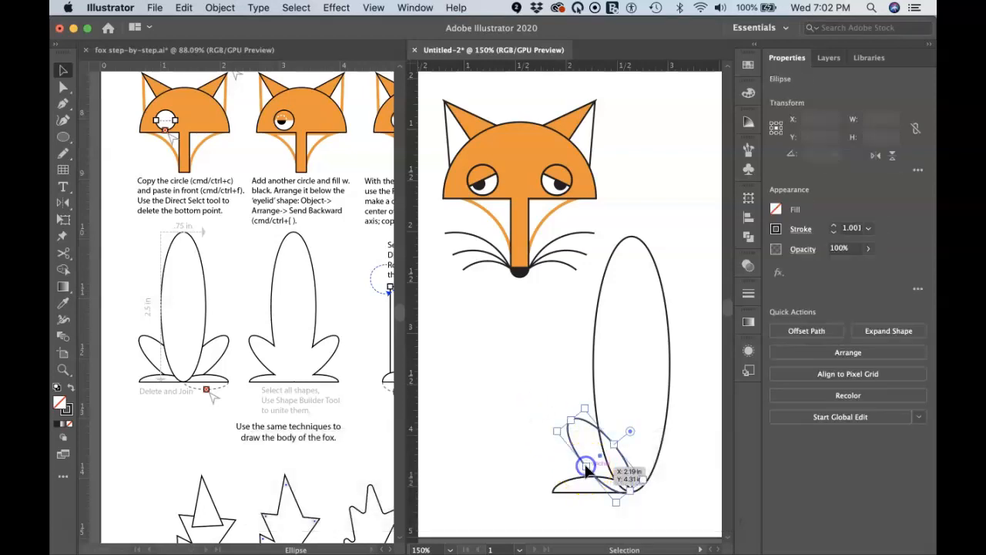
left_click(564, 426)
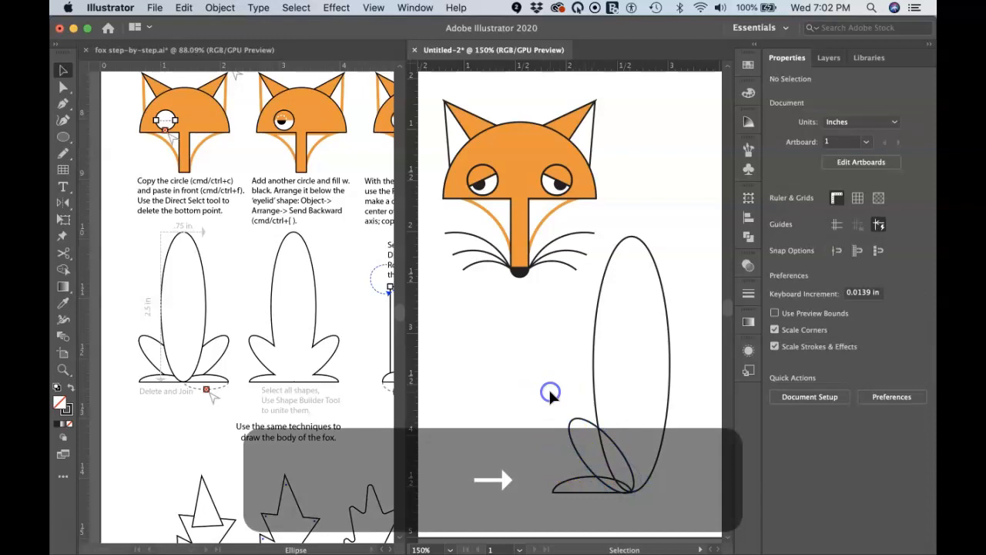
Select the leg ellipse and the foot together and nudge them right by two keyboard increments.
left_click(590, 471)
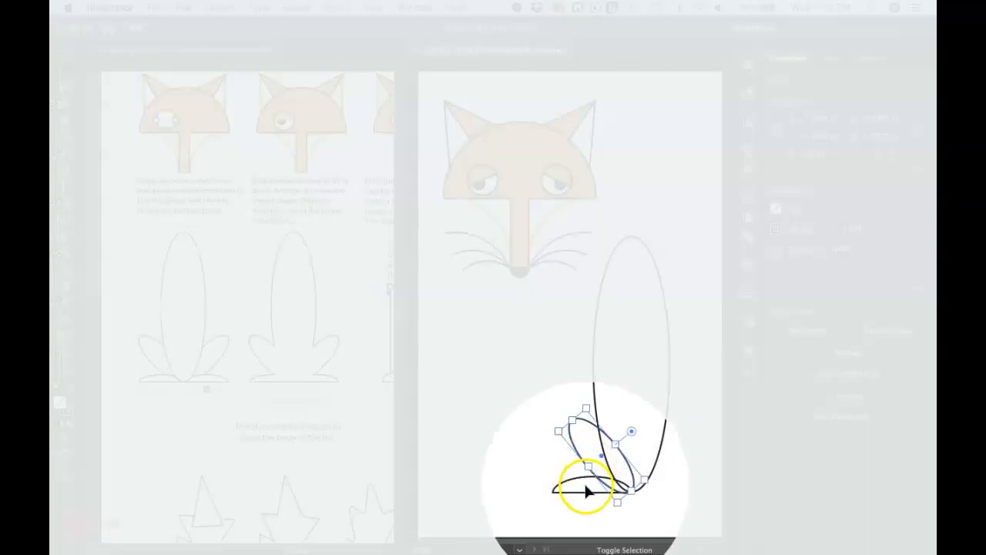
left_click(587, 492, "shift")
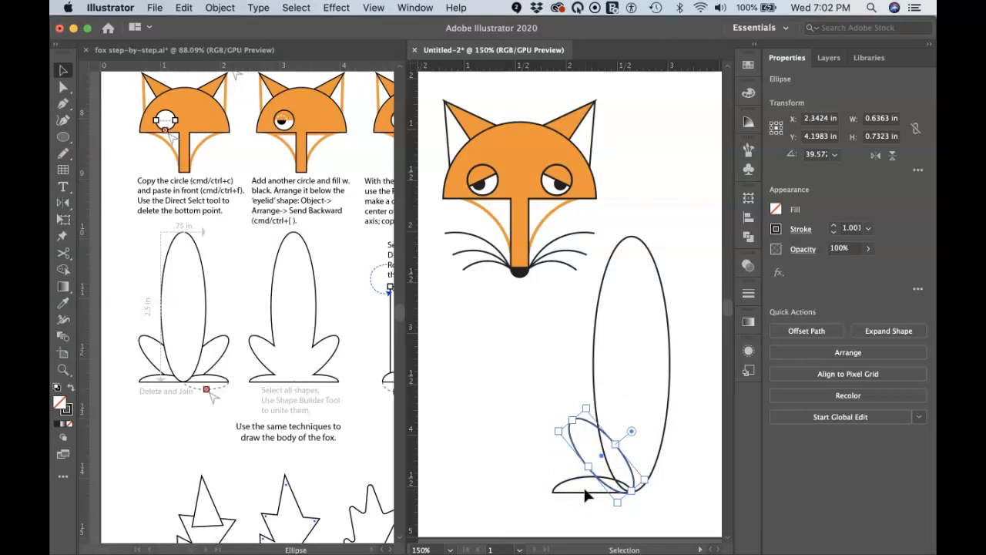
left_click(585, 490)
left_click(584, 477)
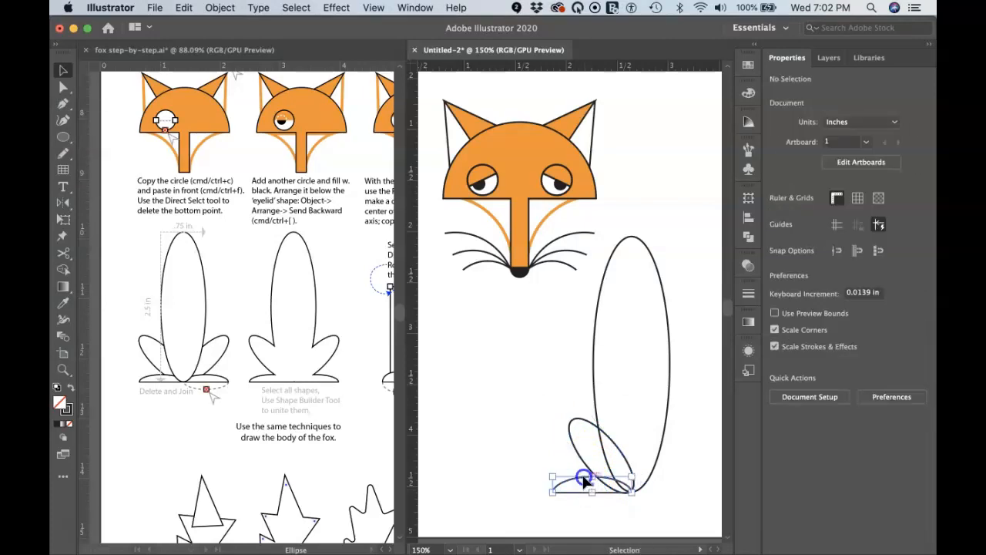
left_click(583, 456, "shift")
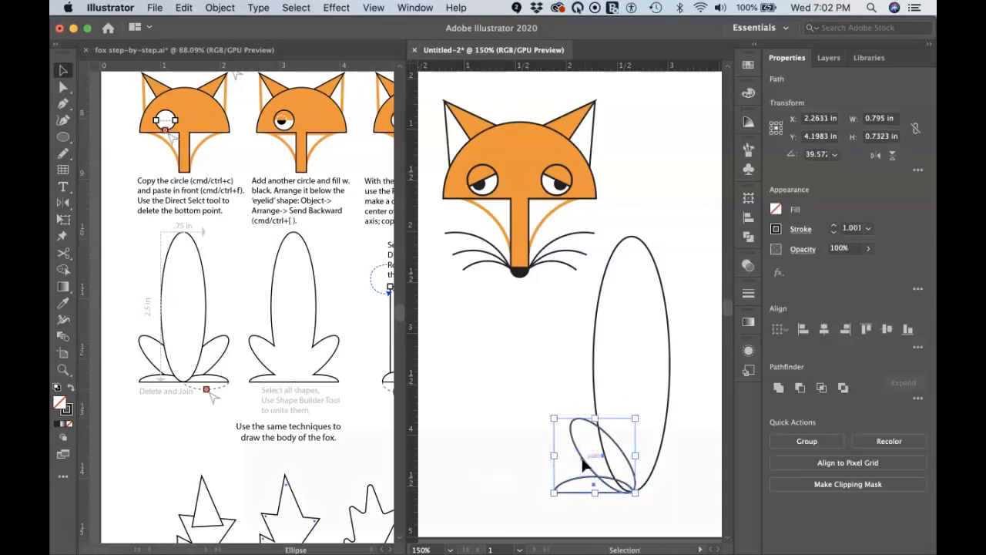
key("Right")
key("Right")
left_click(537, 380)
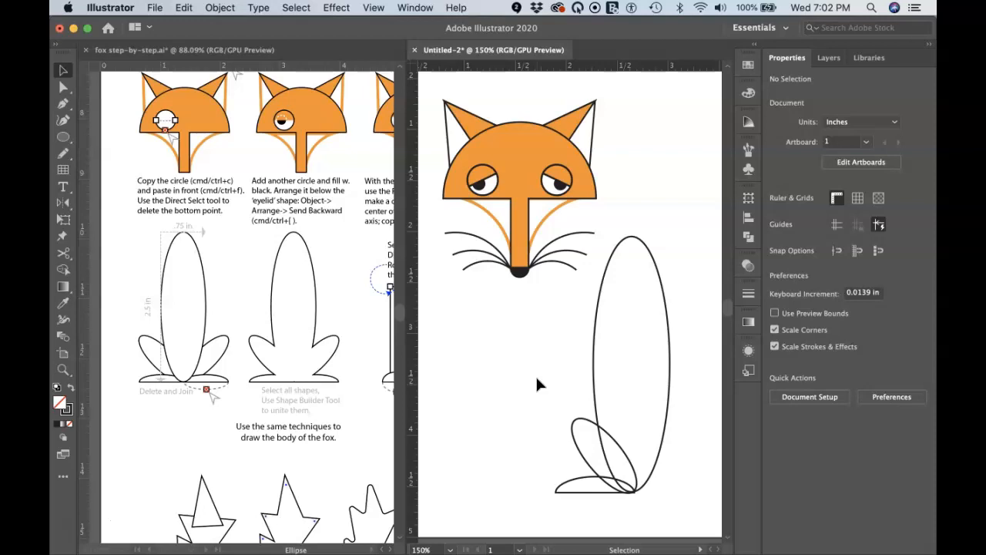
Reflect a copy of the leg and foot across a vertical axis through the body ellipse's bottom point.
left_click_drag(552, 407, 585, 504)
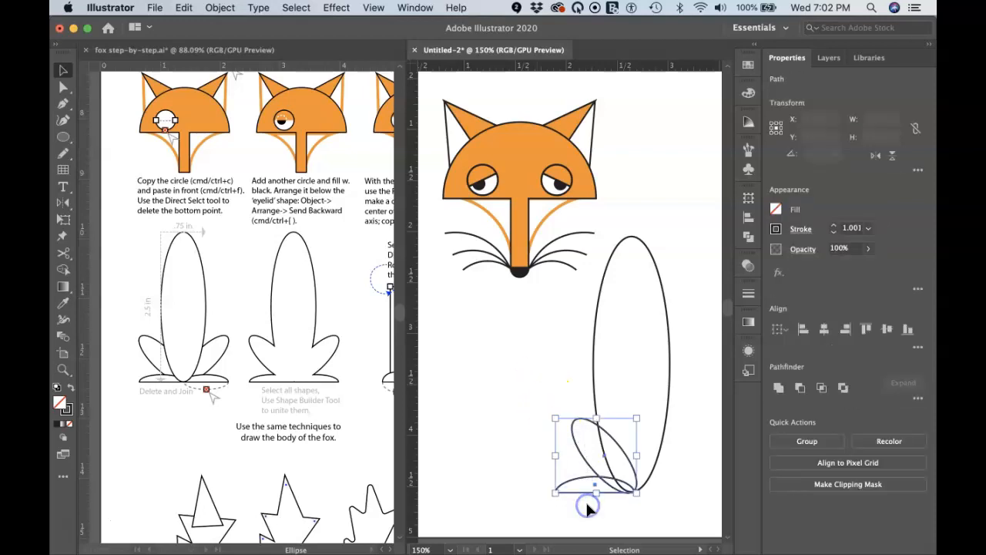
key("o")
left_click(633, 508)
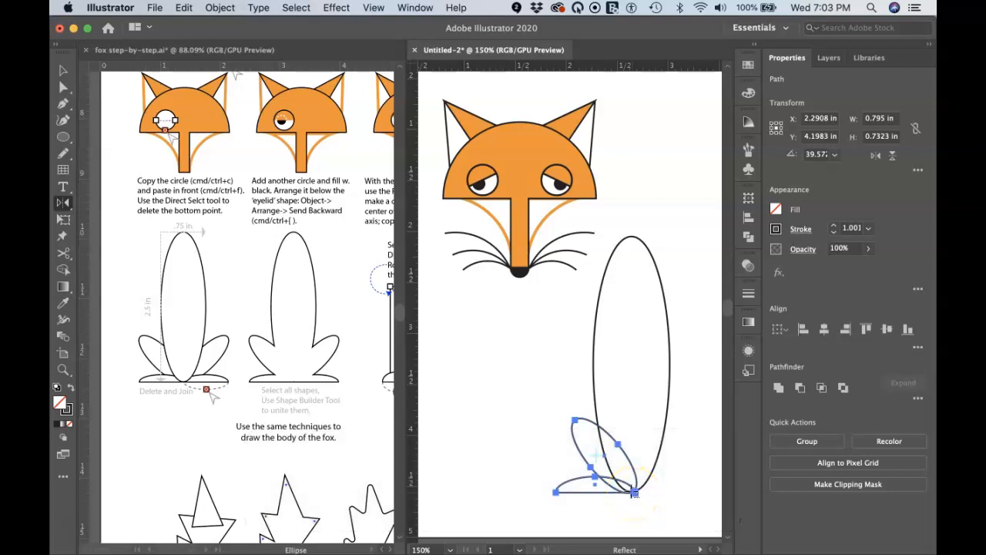
left_click(633, 491, "alt")
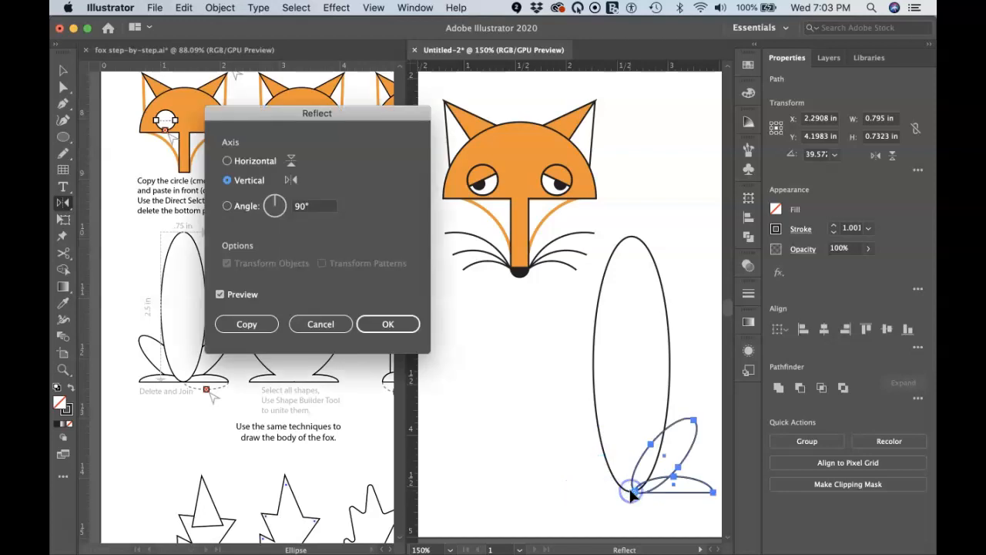
left_click(253, 325)
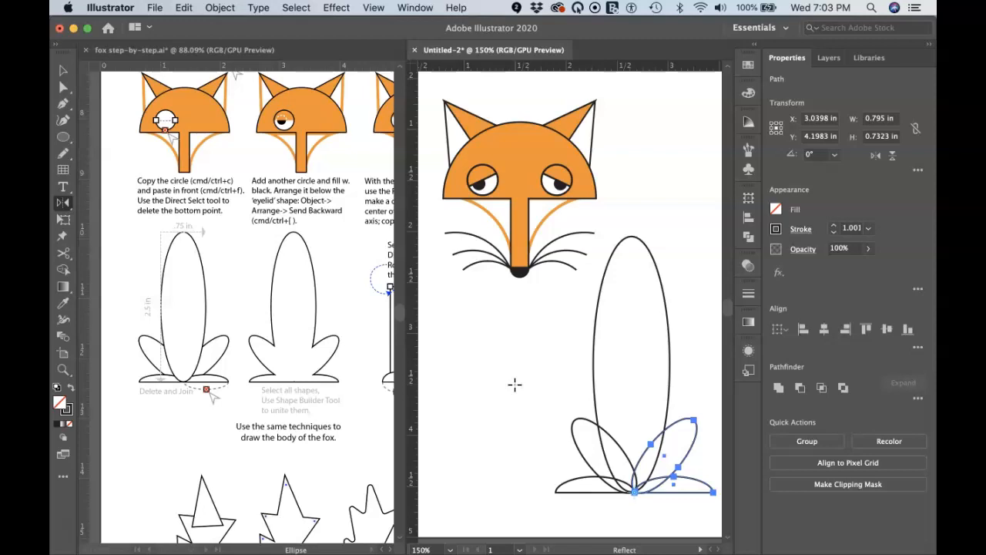
Unite the body ellipse with both legs and feet into one outline using the Shape Builder tool.
key("shift+m")
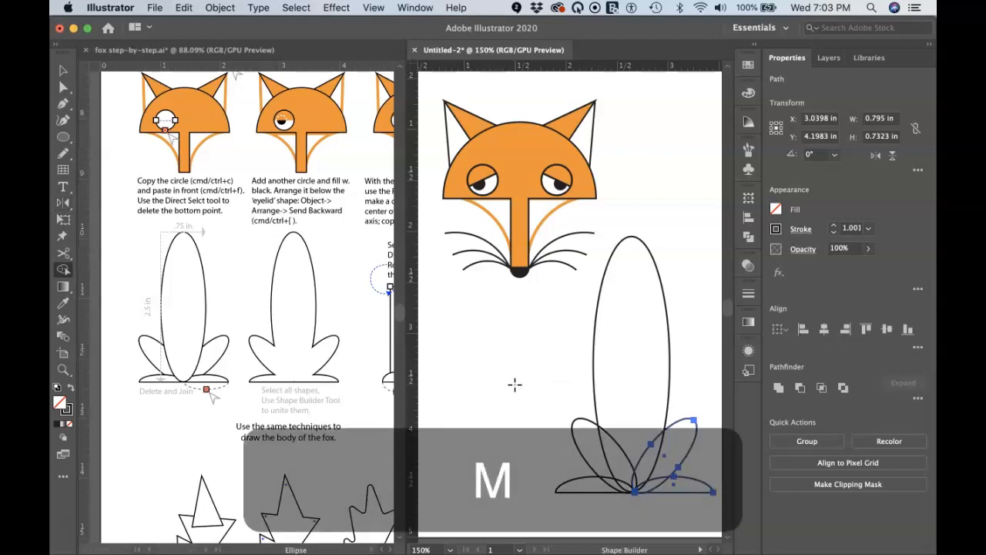
left_click(539, 376)
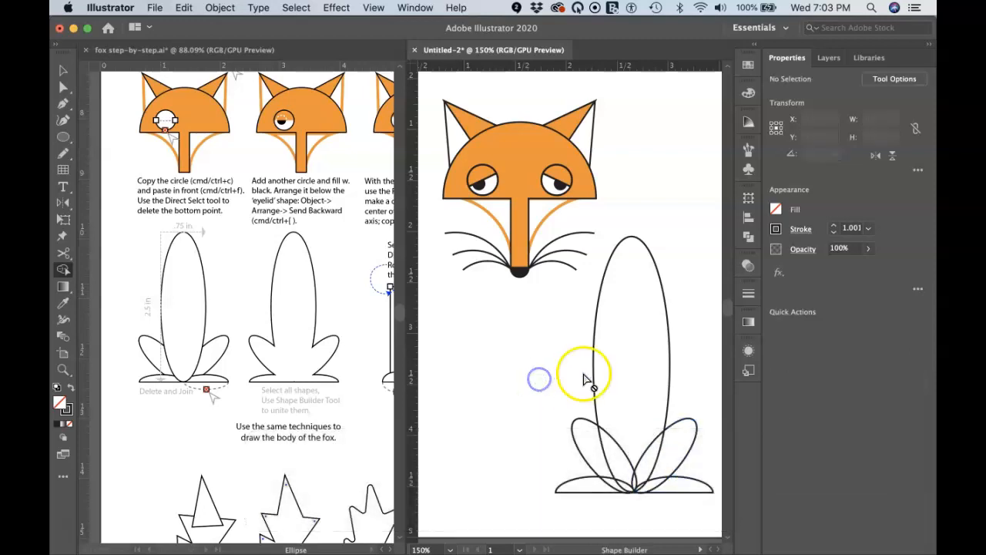
key("v")
left_click_drag(555, 330, 701, 512)
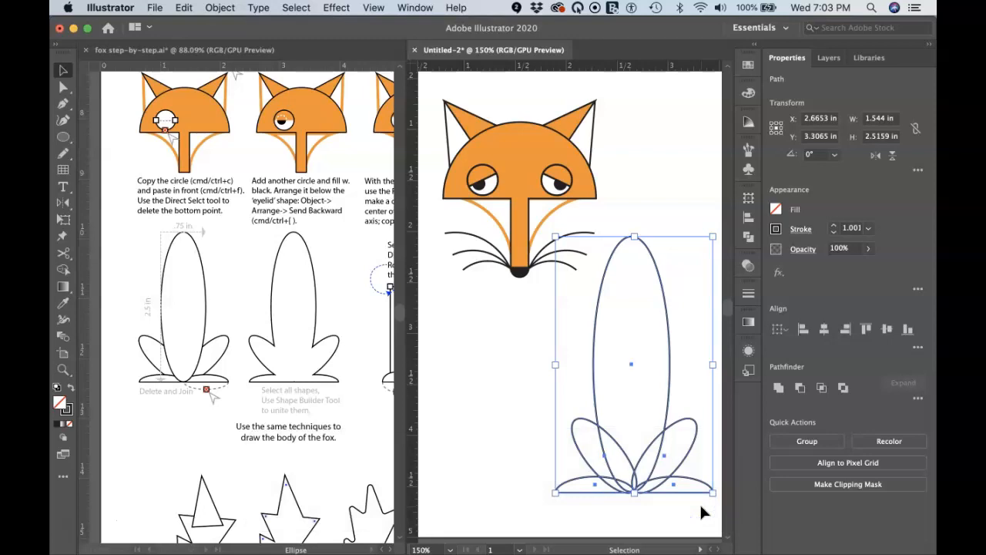
key("shift+m")
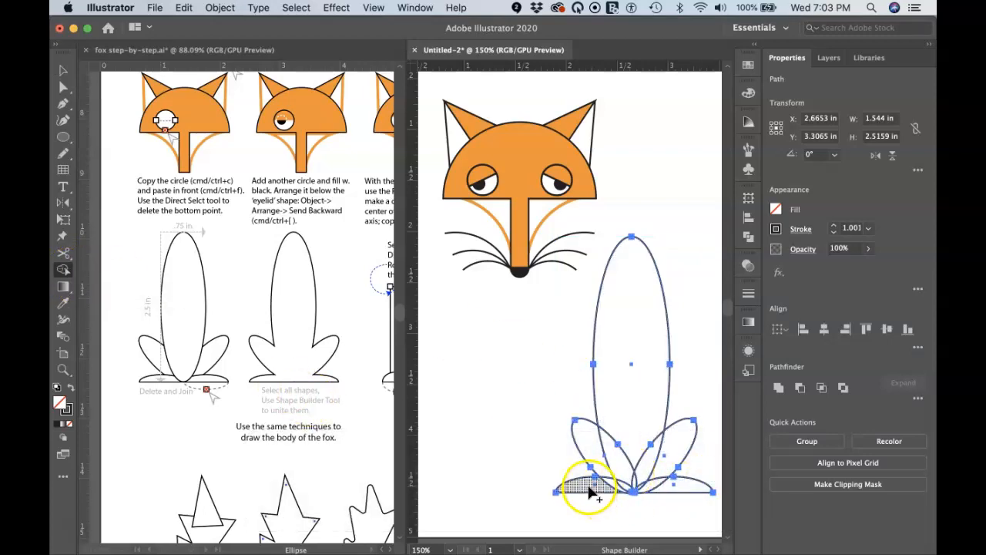
mouse_move(599, 484)
left_mouse_down()
mouse_move(632, 440)
mouse_move(632, 480)
mouse_move(649, 487)
mouse_move(628, 490)
mouse_move(659, 488)
mouse_move(672, 474)
mouse_move(670, 455)
left_mouse_up()
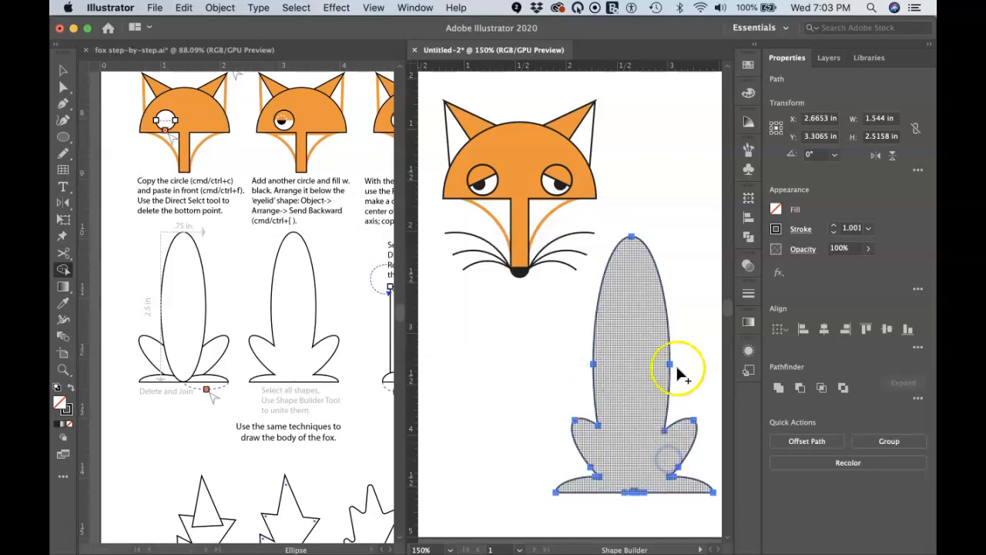
left_click_drag(645, 488, 625, 489)
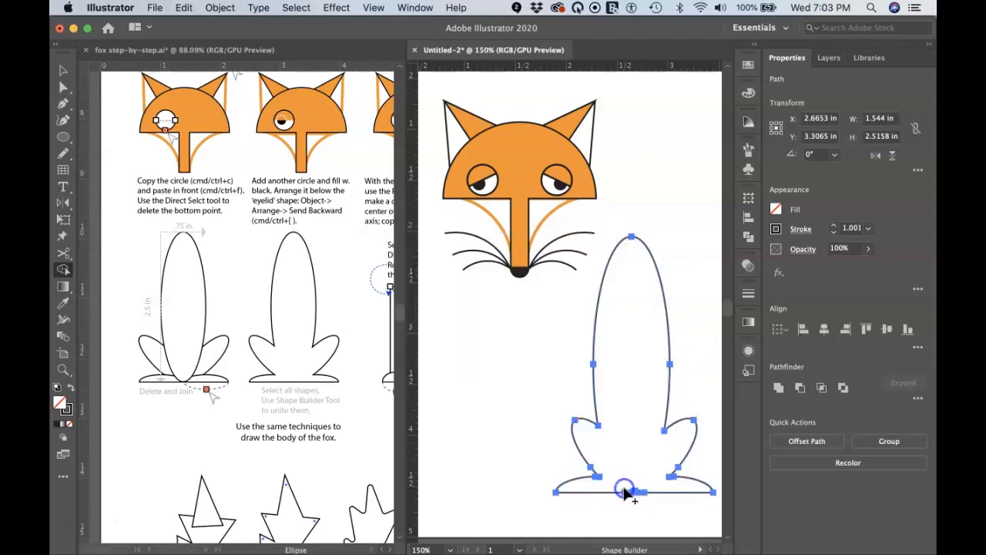
left_click(664, 508, "super")
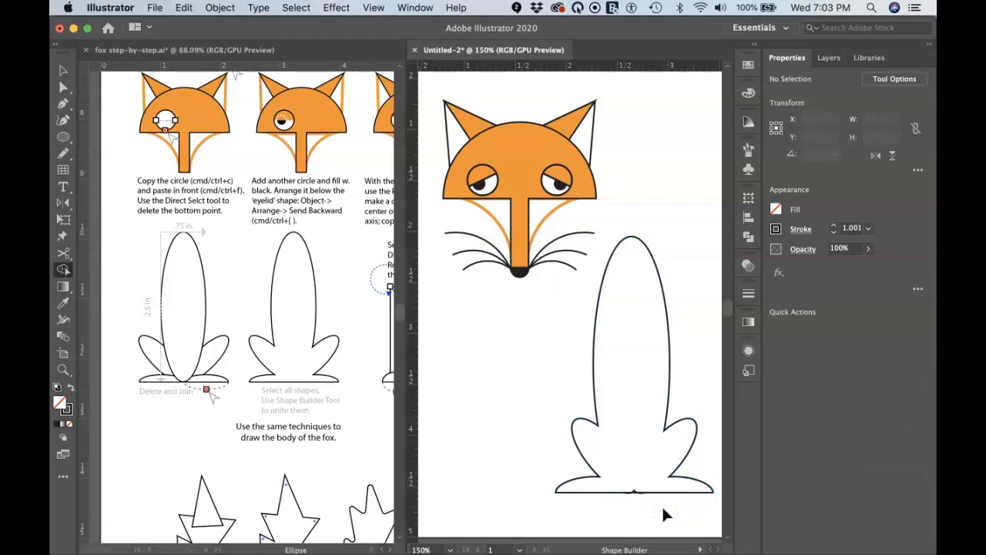
Following the front-leg steps in the reference document, draw a tall rectangle about 0.3 by 1.59 in beside the fox's body.
scroll(631, 352, "right", 2)
right_click(631, 348)
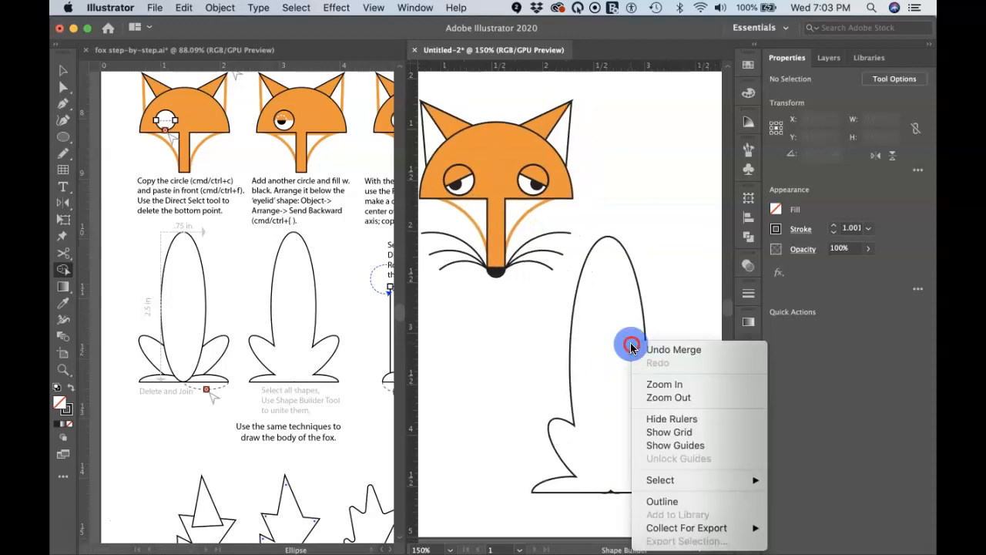
left_click(333, 356)
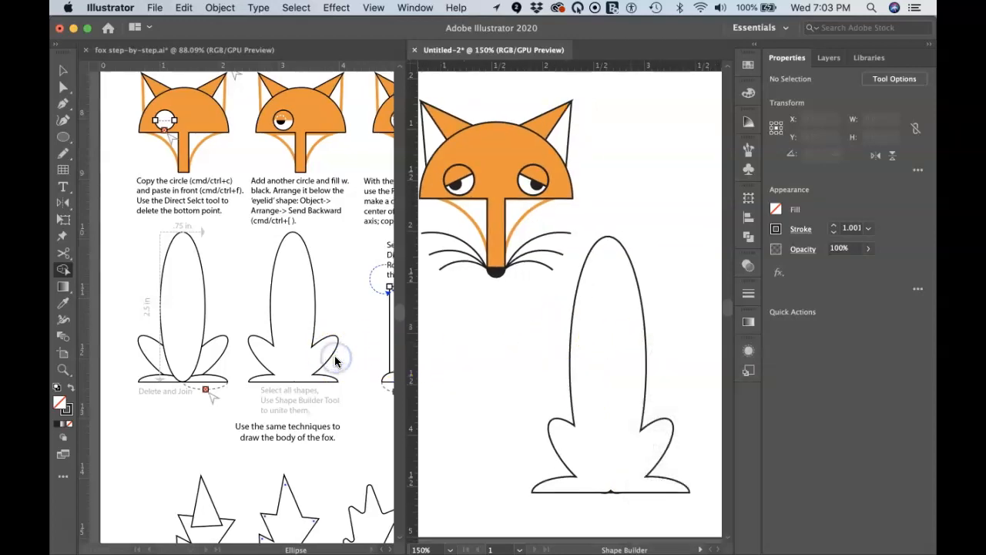
scroll(334, 357, "right", 5)
scroll(334, 358, "down", 1)
scroll(335, 360, "right", 6)
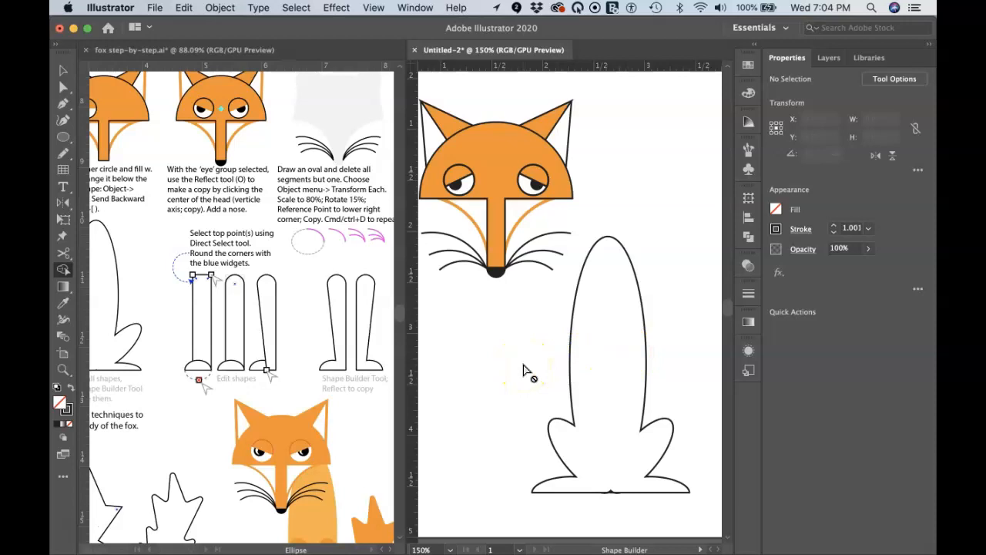
key("l")
key("m")
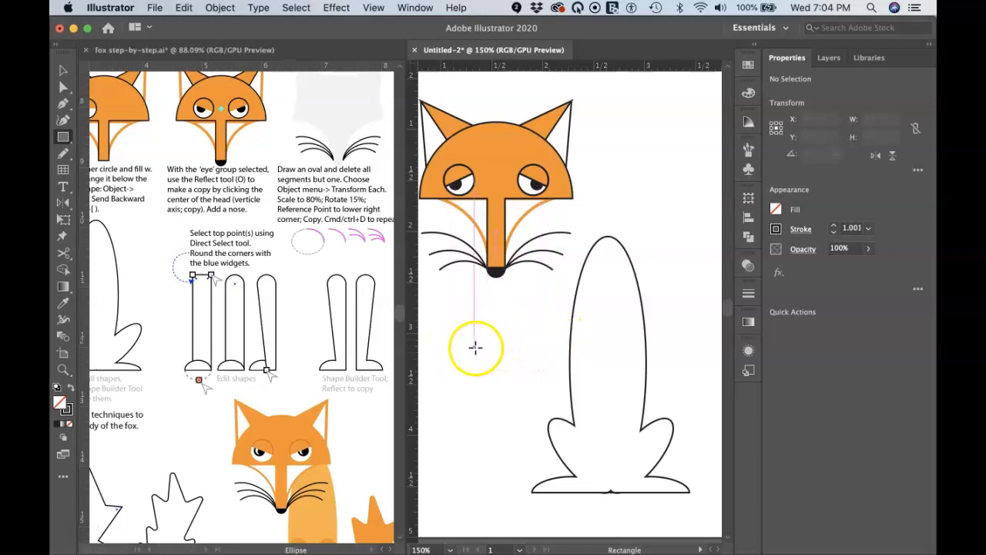
left_click_drag(469, 347, 499, 510)
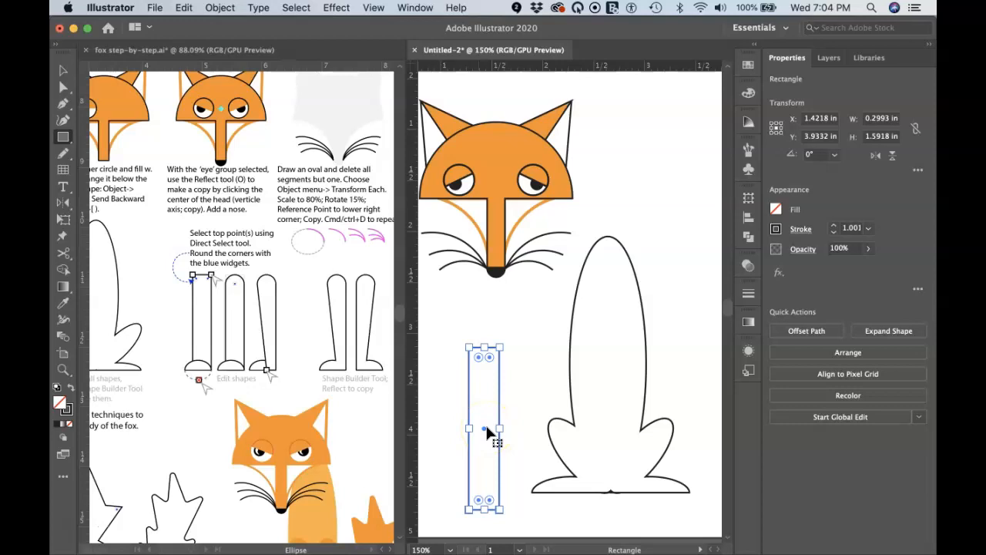
Round the rectangle's two top corners fully, to a radius of about 0.15 in.
key("a")
left_click(460, 339)
left_click_drag(460, 340, 512, 362)
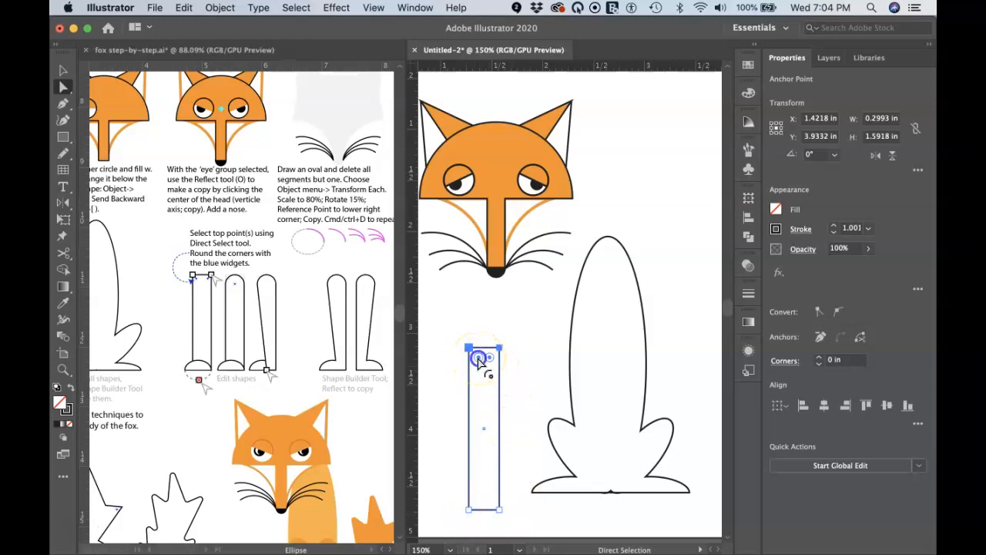
left_click_drag(478, 360, 492, 388)
key("super+z")
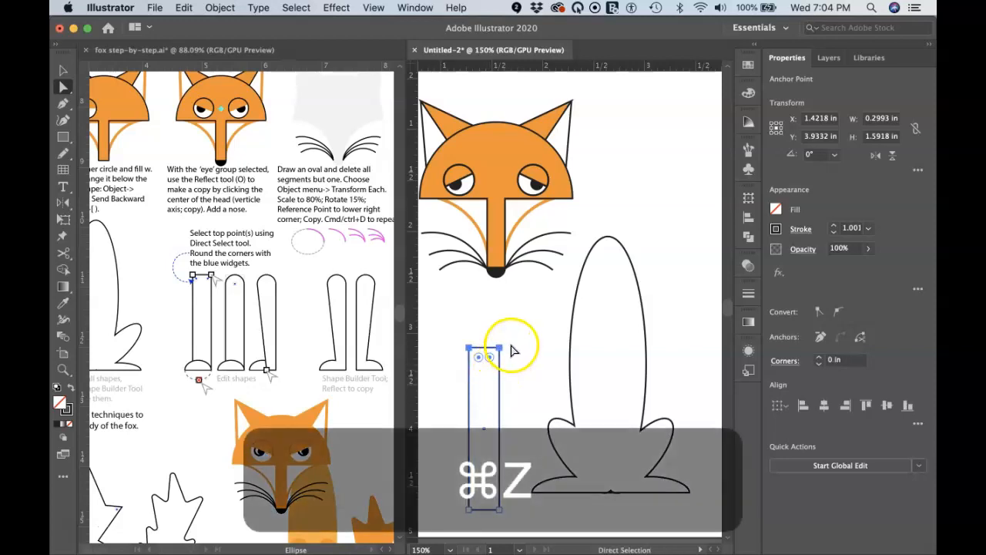
left_click_drag(457, 339, 479, 375)
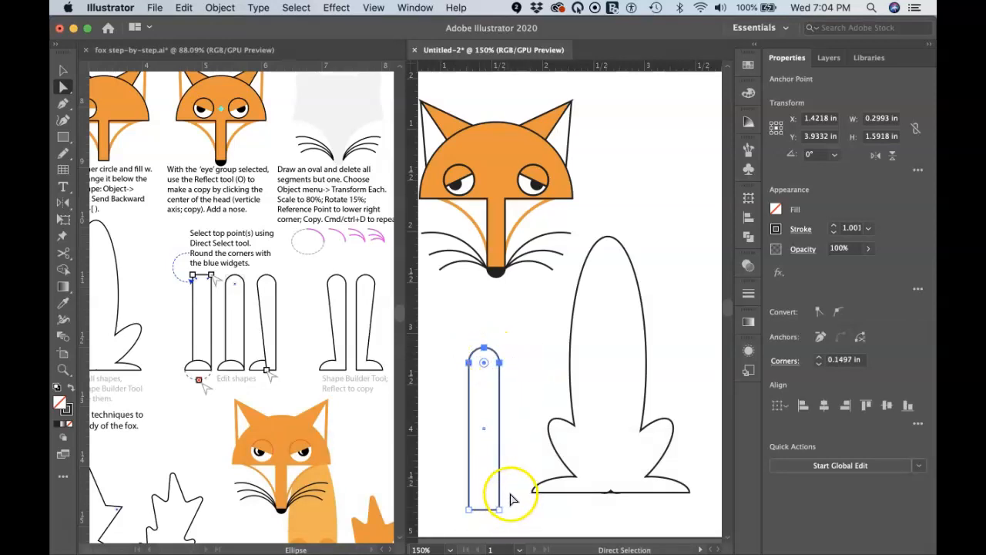
Taper the front leg by moving its bottom-left anchor point inward horizontally to about X 1.45 in.
left_click(469, 511)
left_click_drag(470, 512, 481, 514)
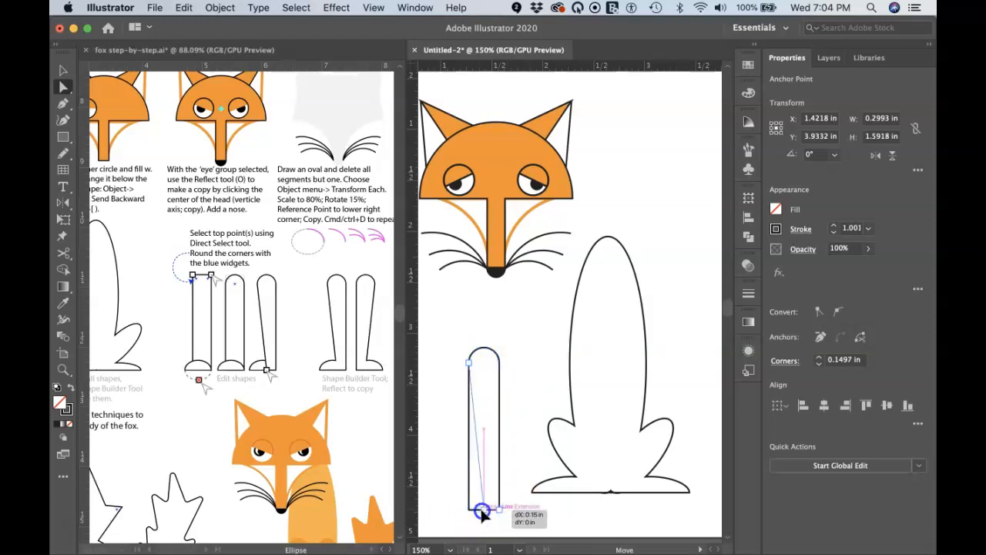
left_click_drag(482, 515, 481, 512)
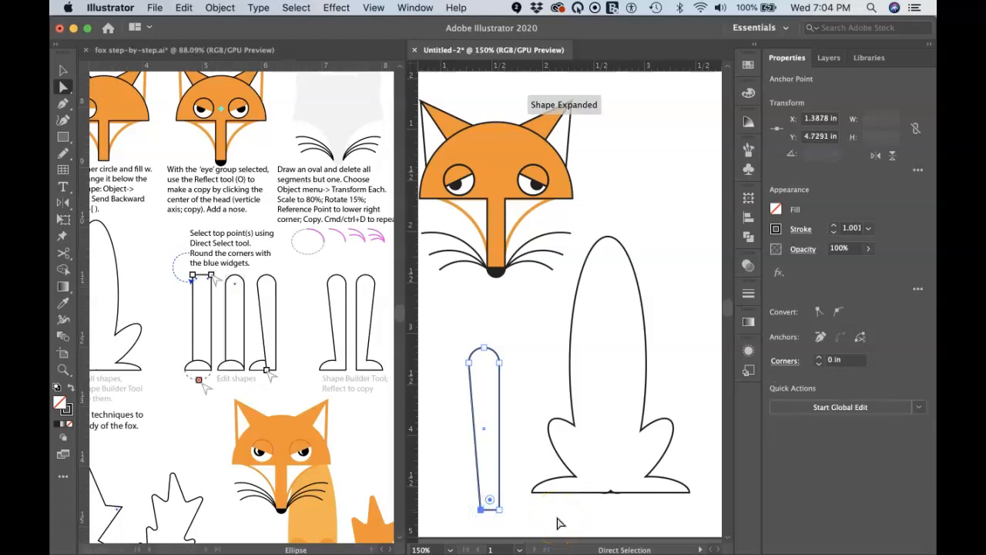
left_click(481, 512)
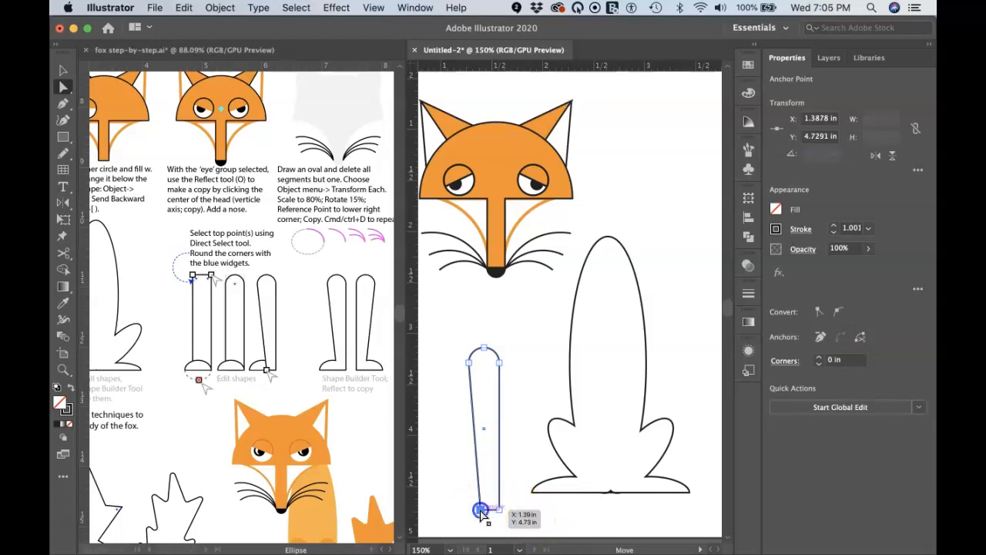
left_click_drag(484, 510, 487, 511)
left_click(481, 509)
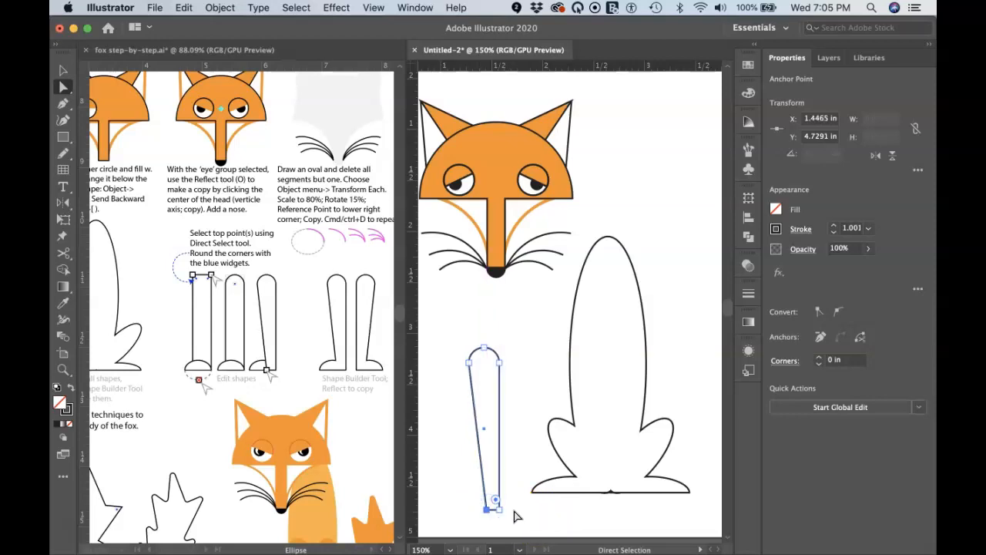
Draw an ellipse about 0.39 by 0.32 in over the front leg's lower end and delete its bottom anchor point.
key("l")
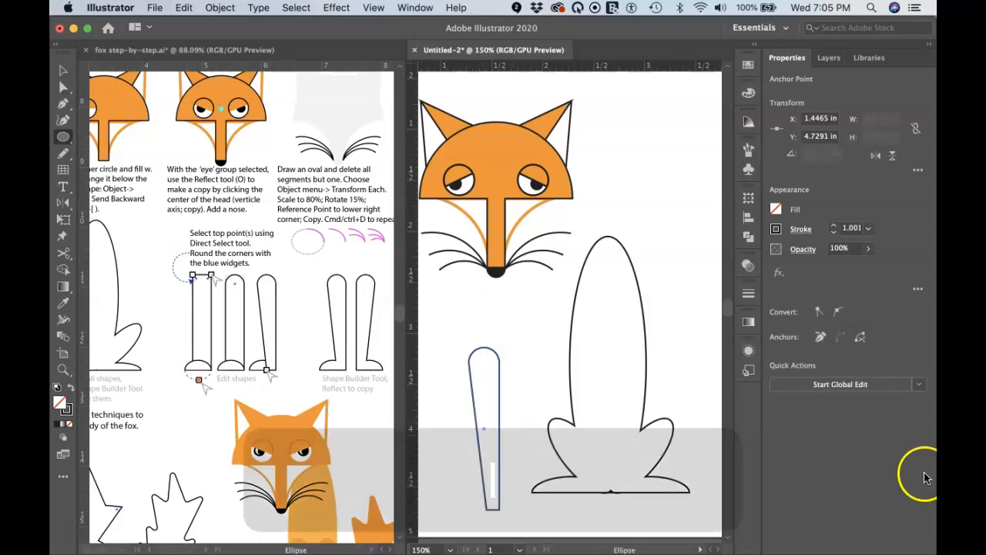
left_click_drag(459, 491, 502, 525)
key("a")
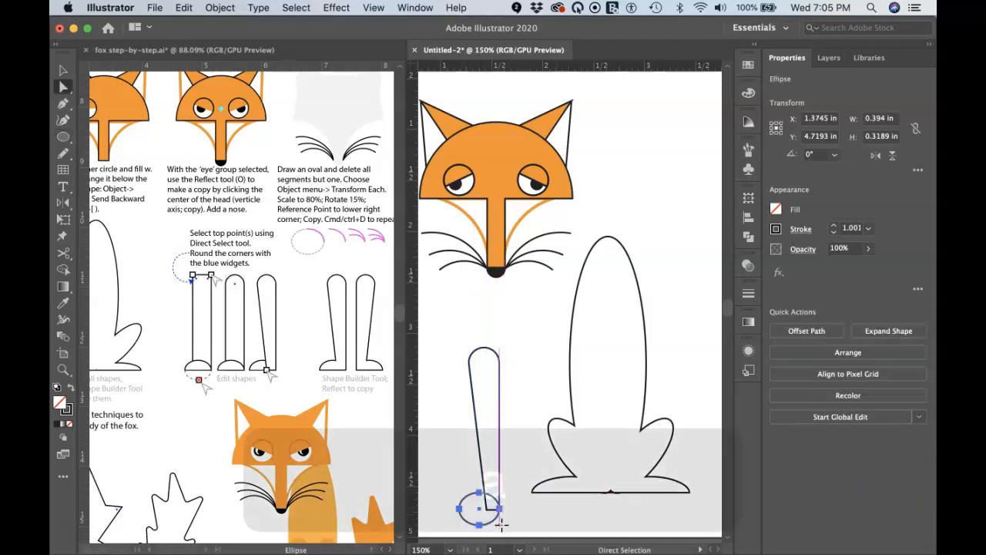
left_click(502, 526)
left_click(479, 525)
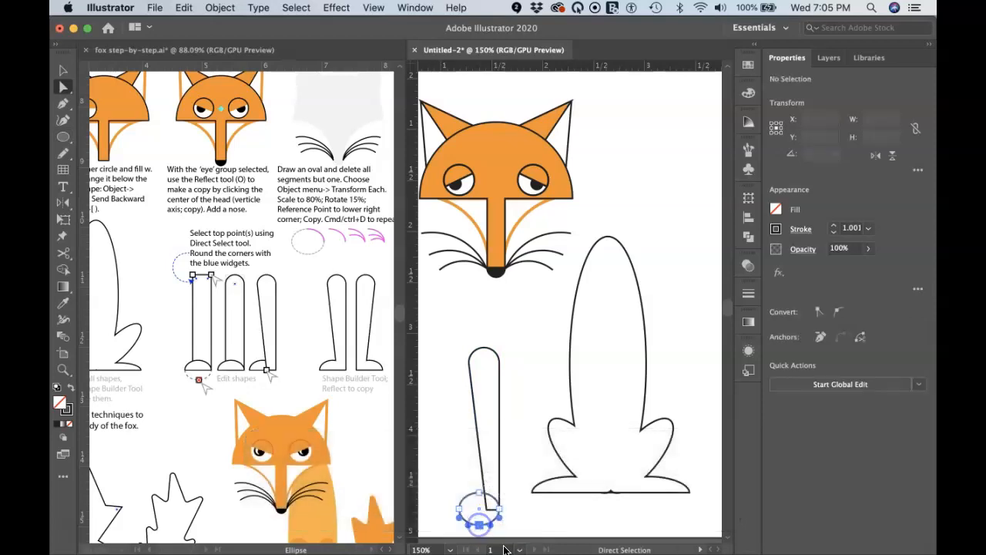
key("BackSpace")
left_click(491, 524)
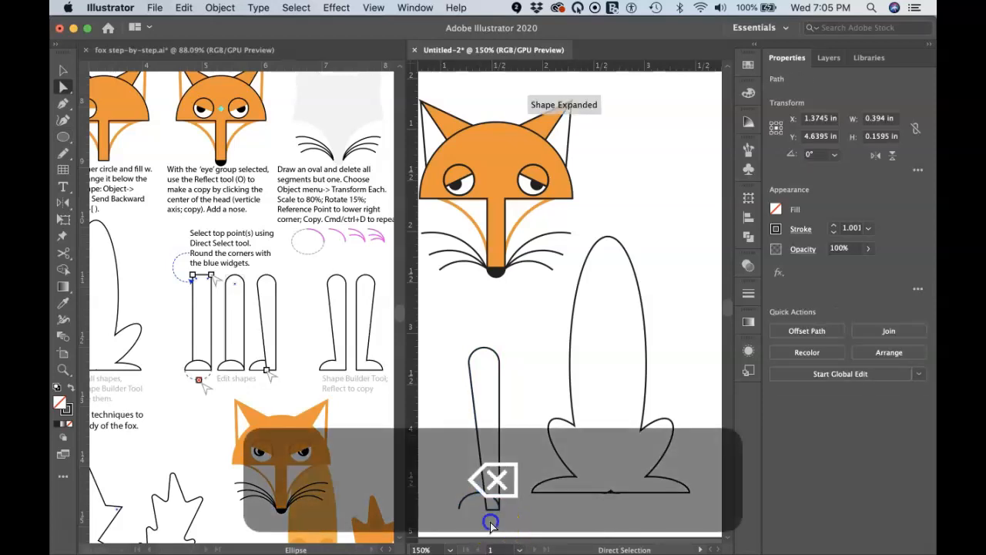
Close the half-ellipse foot by joining its two endpoints, and nudge its flat base down one increment.
left_click(460, 509)
left_click(501, 509, "shift")
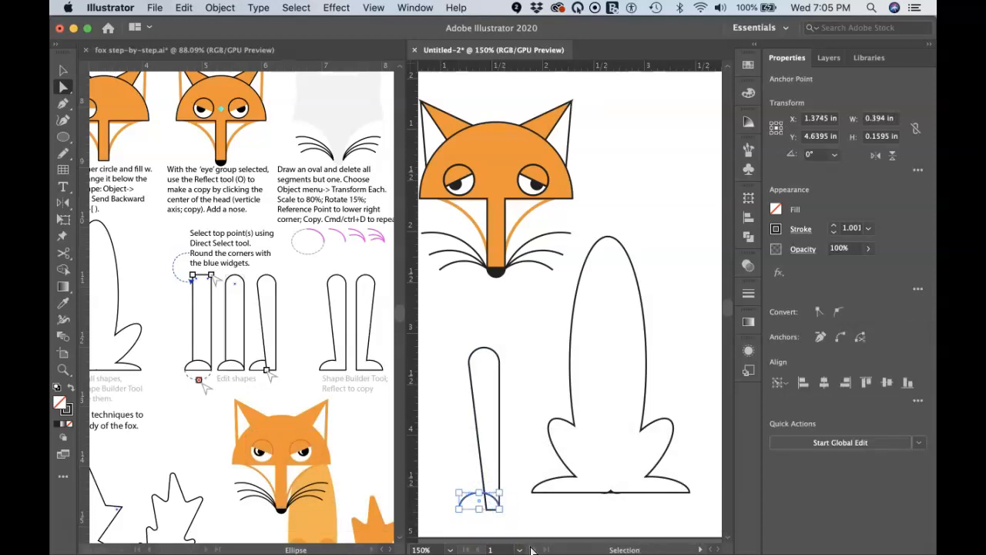
key("super+j")
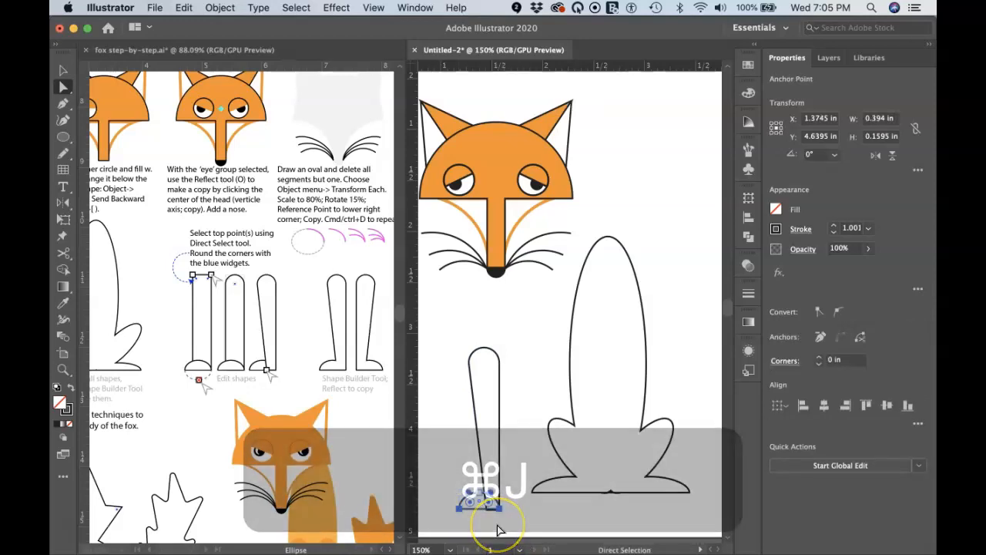
key("Down")
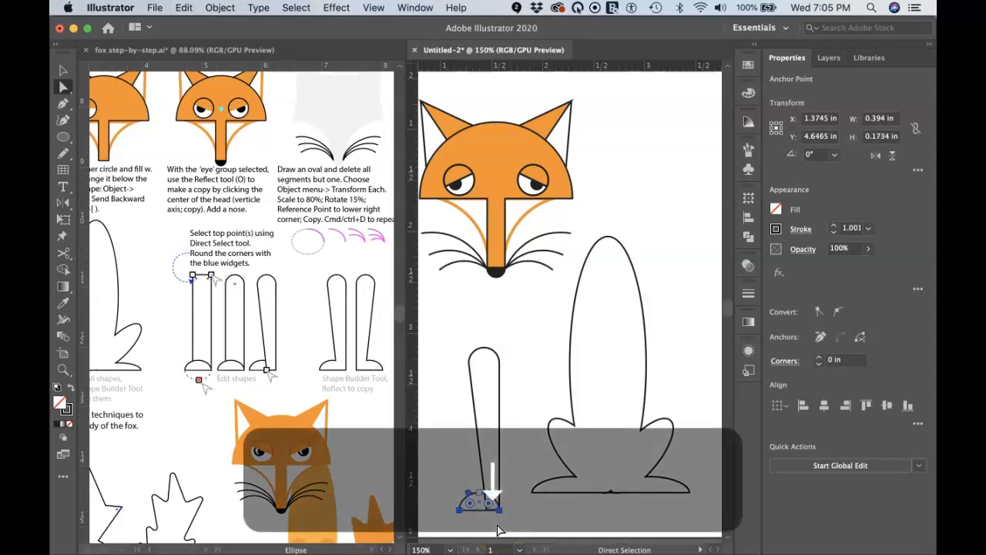
left_click(451, 422)
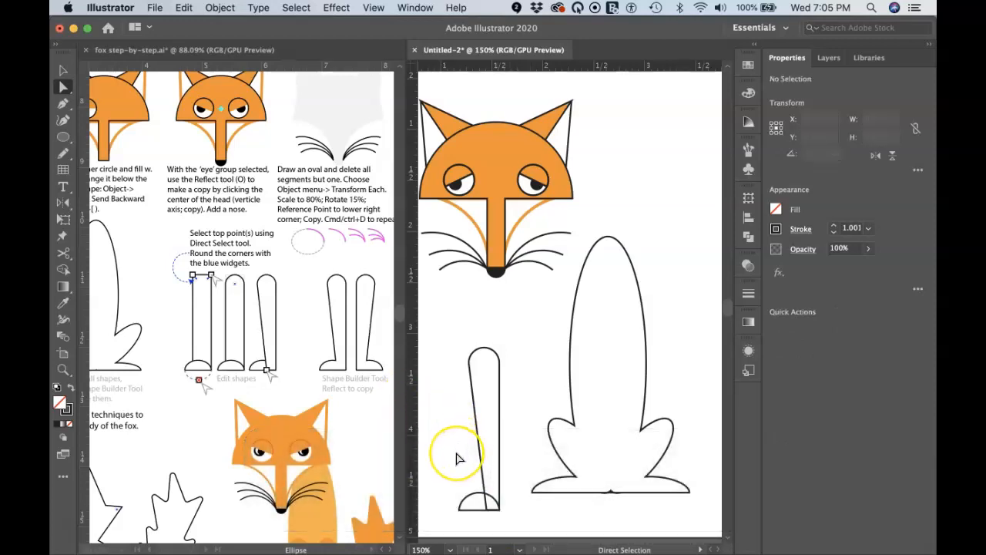
Unite the tapered front leg and its foot into one shape with the Shape Builder tool.
key("v")
left_click(479, 461)
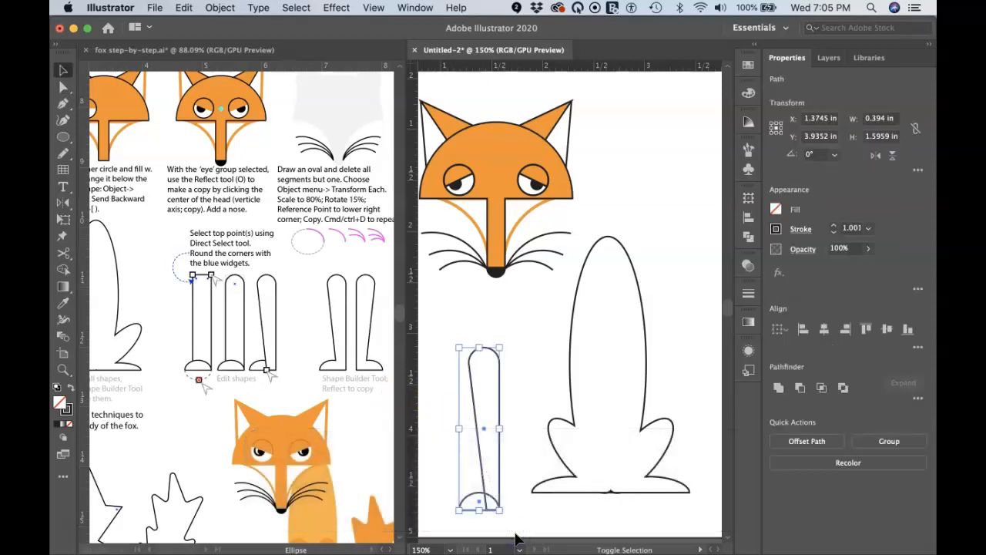
key("shift+m")
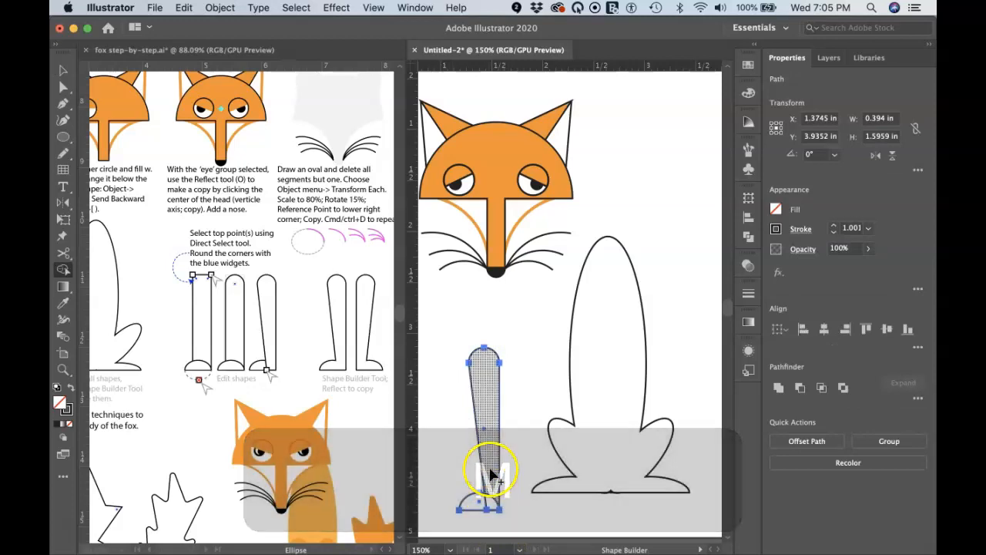
left_click_drag(487, 468, 475, 506)
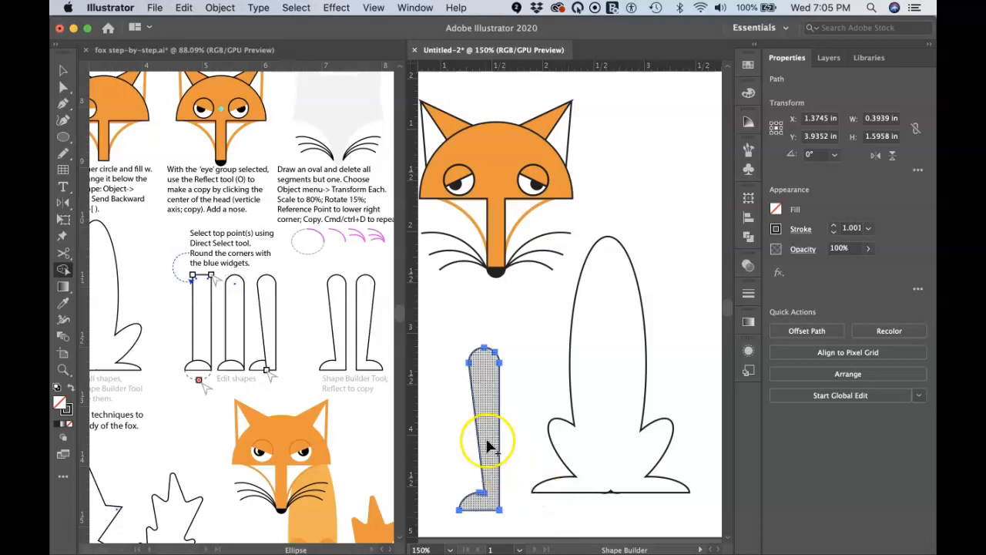
Move the front leg onto the left half of the body and apply the default white fill and 1 pt black stroke.
key("v")
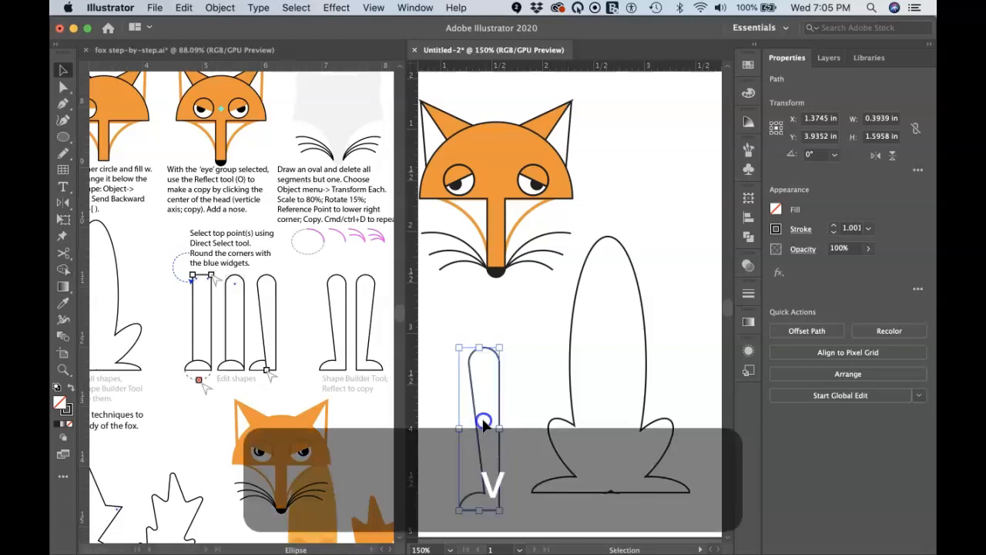
left_click(570, 406, "shift")
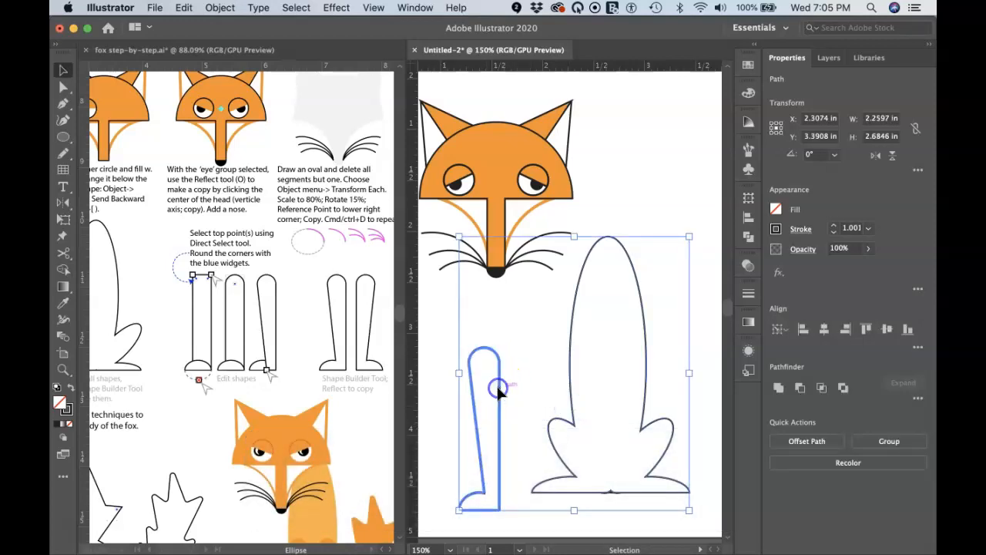
left_click(529, 390)
left_click_drag(501, 393, 602, 396)
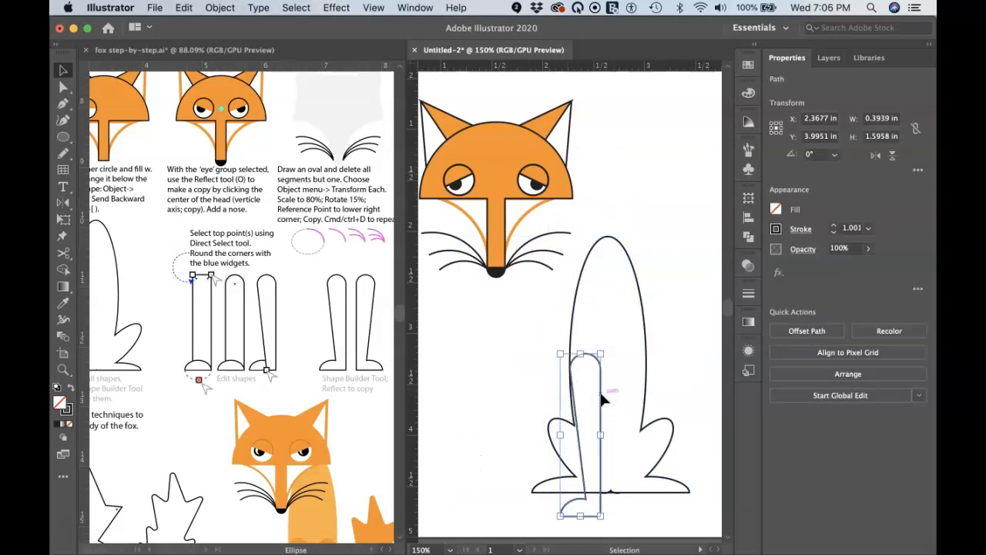
key("d")
Reflect a copy of the front leg across the vertical axis through the body's top anchor point.
key("o")
left_click(615, 440)
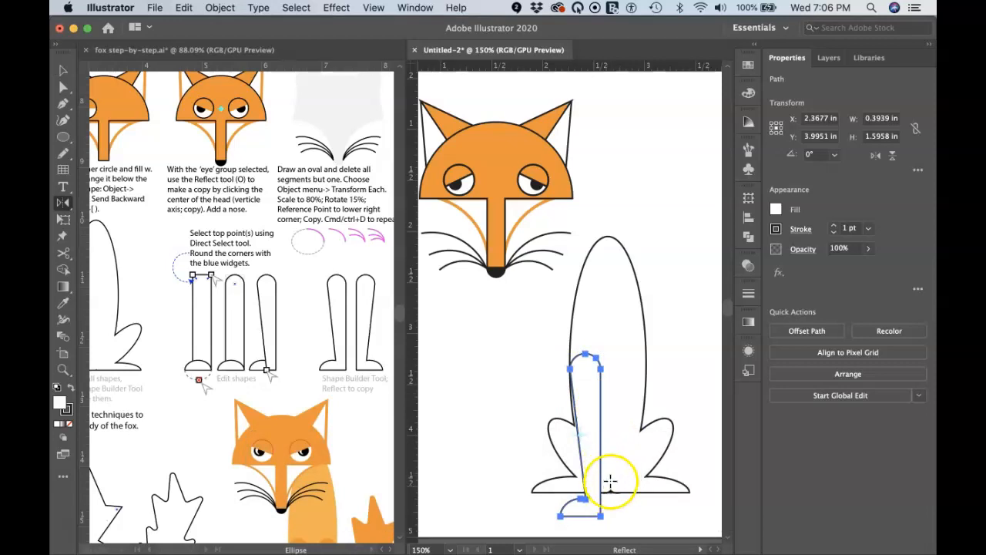
left_click(609, 237, "alt")
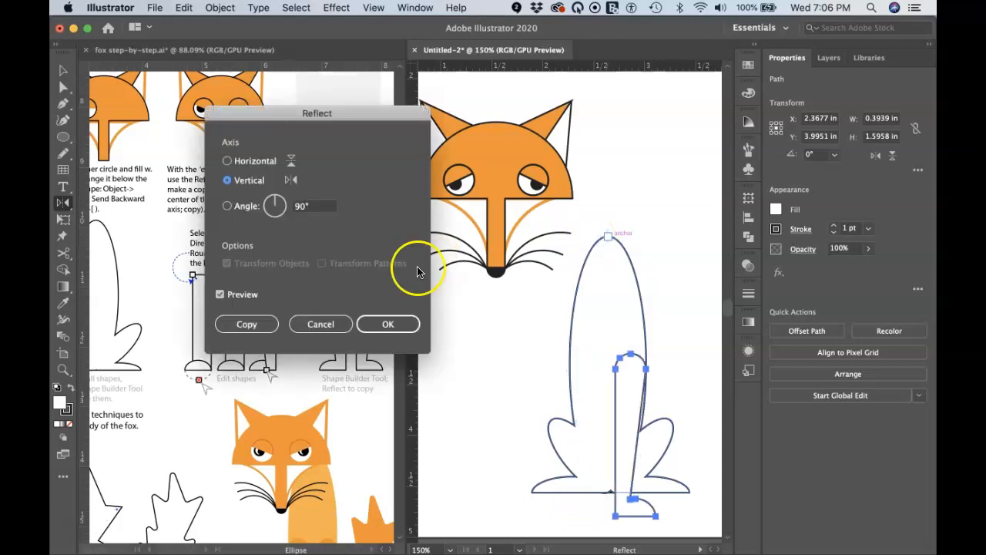
left_click(242, 324)
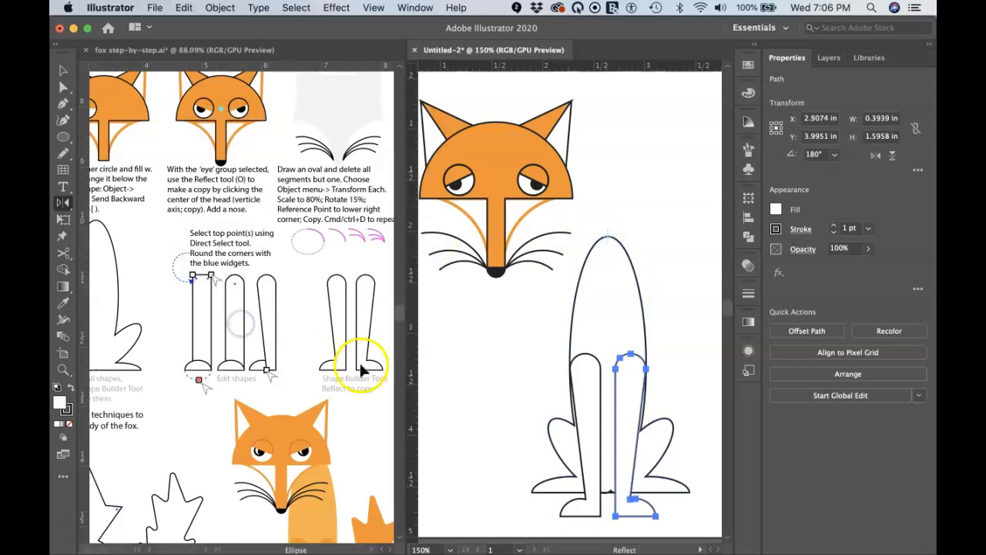
key("v")
left_click(485, 343)
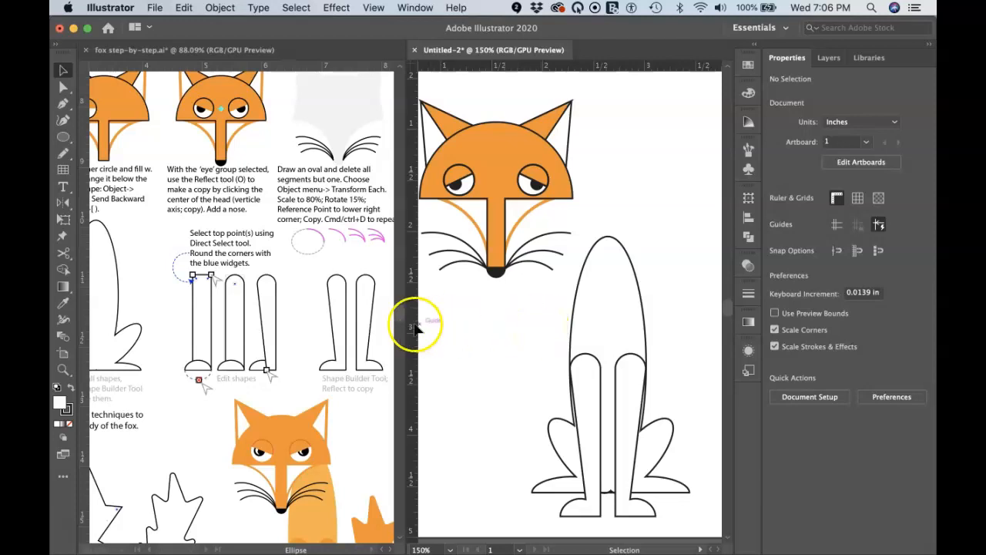
Examine the tail-drawing steps in the reference document, from the stacked triangles to the rounded outline.
scroll(369, 337, "down", 1)
scroll(369, 343, "down", 5)
scroll(368, 343, "left", 2)
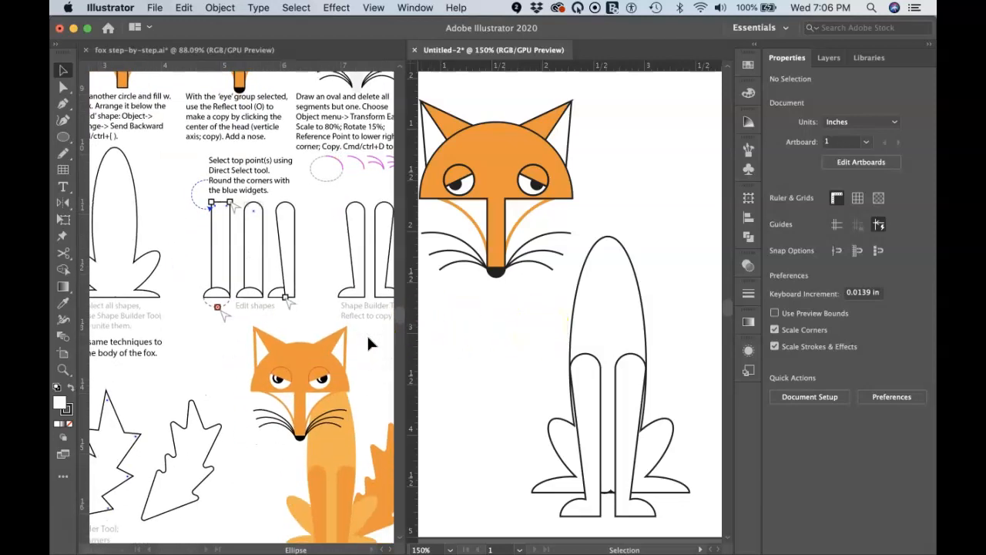
scroll(367, 334, "down", 1)
scroll(366, 334, "left", 3)
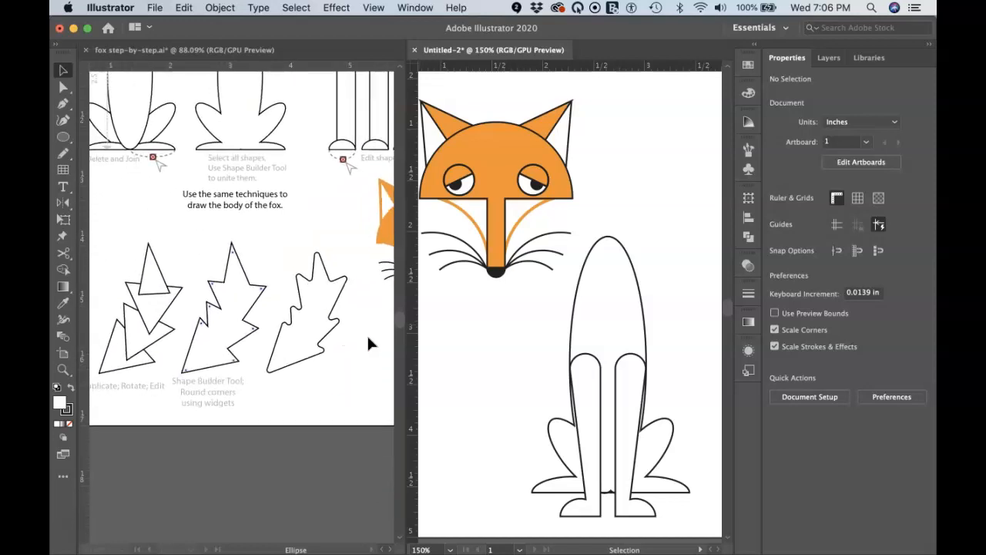
scroll(367, 334, "down", 2)
scroll(367, 334, "up", 1)
scroll(367, 334, "right", 1)
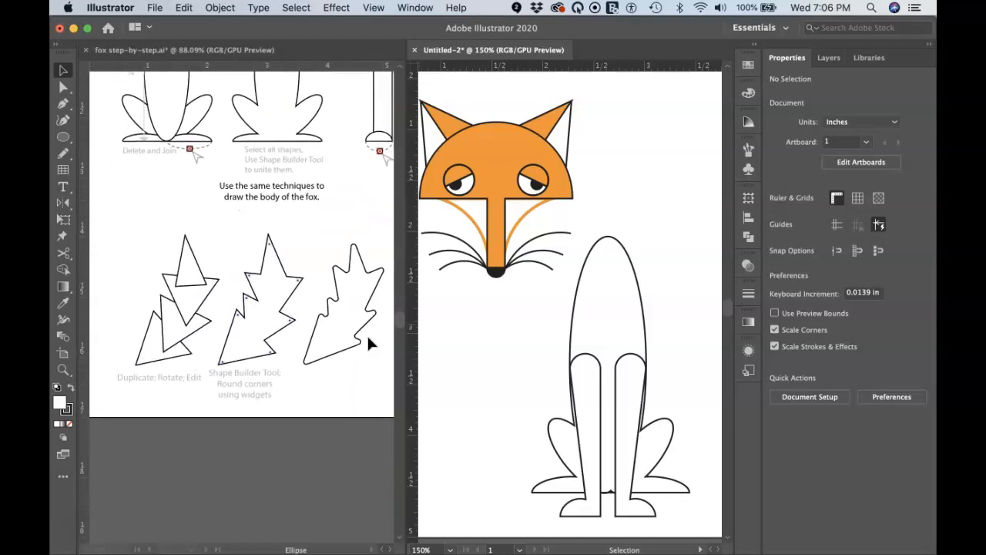
Move the body and front legs up and left to meet the fox's head, and delete the stray fragments left behind.
scroll(533, 362, "right", 4)
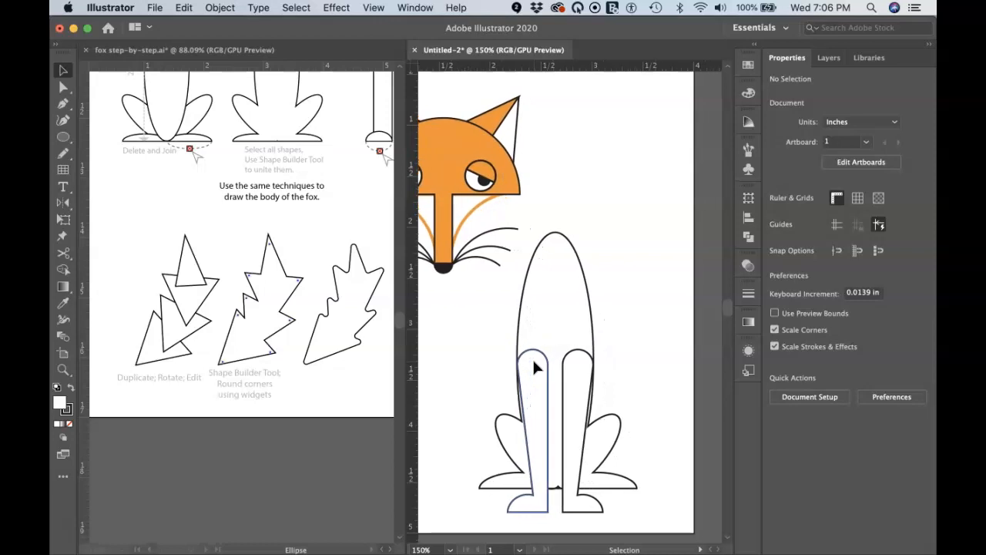
left_click_drag(511, 325, 608, 461)
left_click_drag(575, 392, 522, 346)
left_click(608, 373)
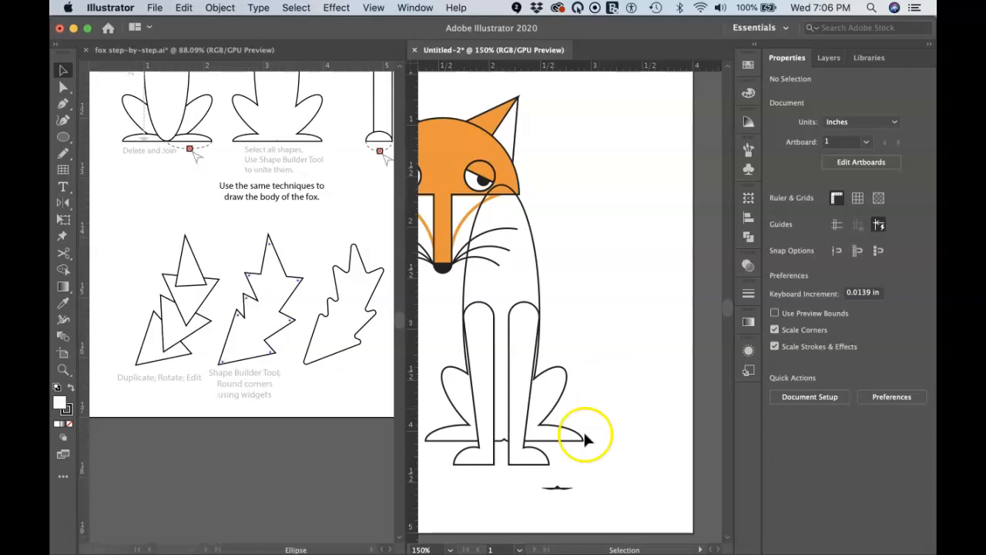
left_click_drag(576, 479, 535, 504)
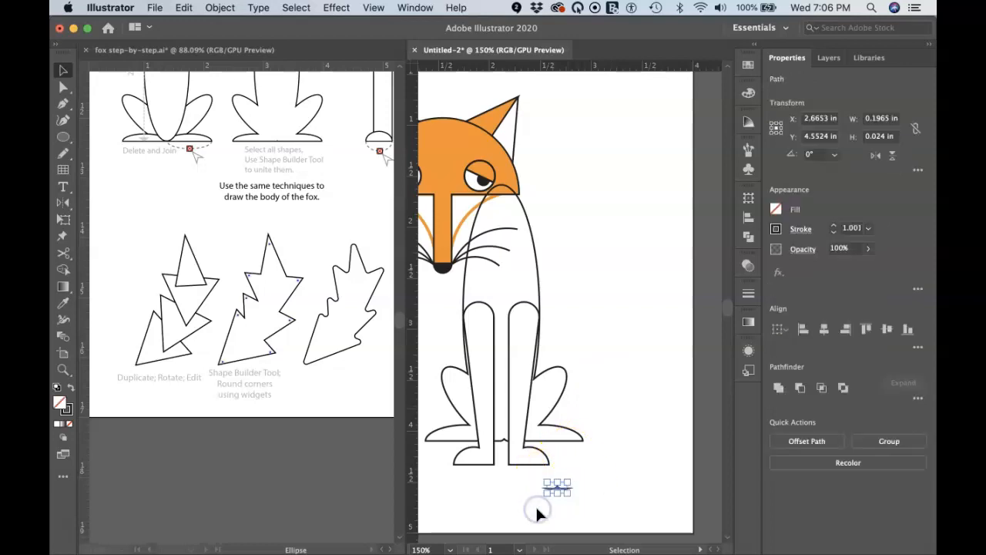
key("BackSpace")
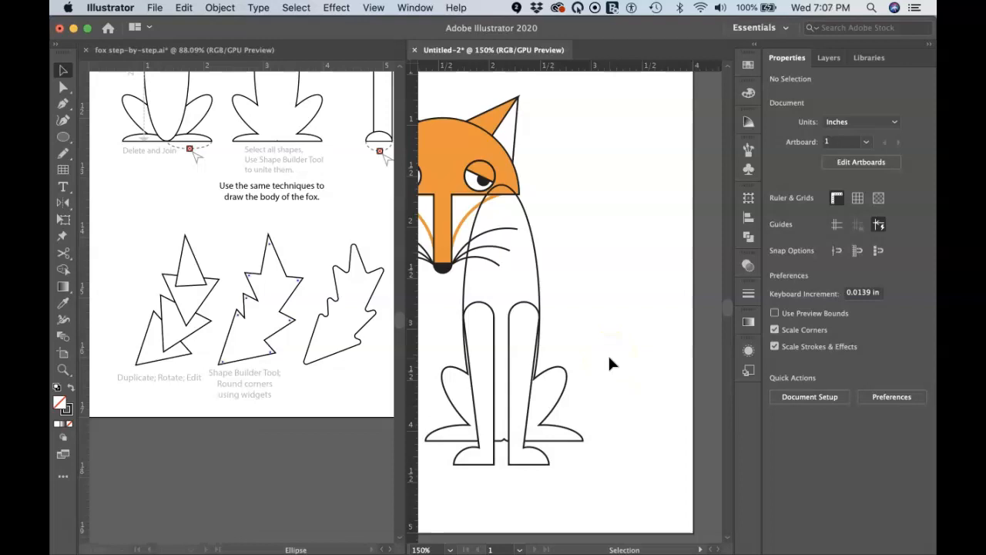
Draw a tilted triangle about 0.59 by 0.60 in with the Polygon tool, to the right of the fox's feet.
left_click(64, 136)
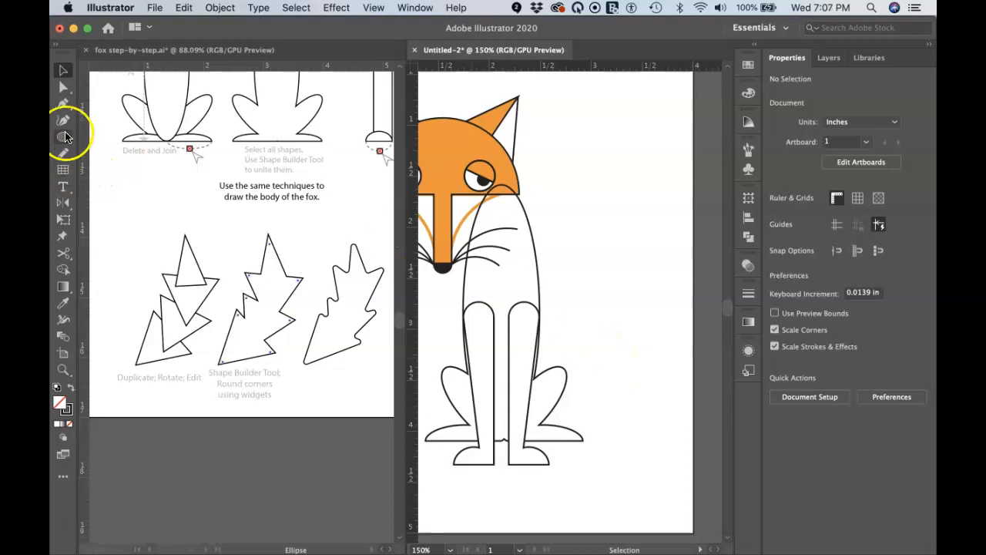
left_click_drag(65, 136, 109, 169)
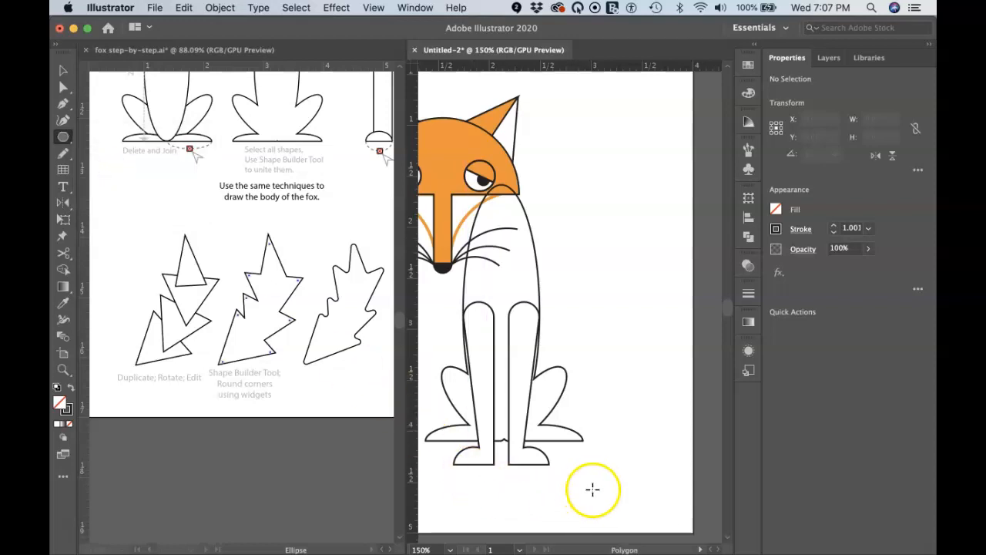
left_click_drag(608, 487, 601, 455)
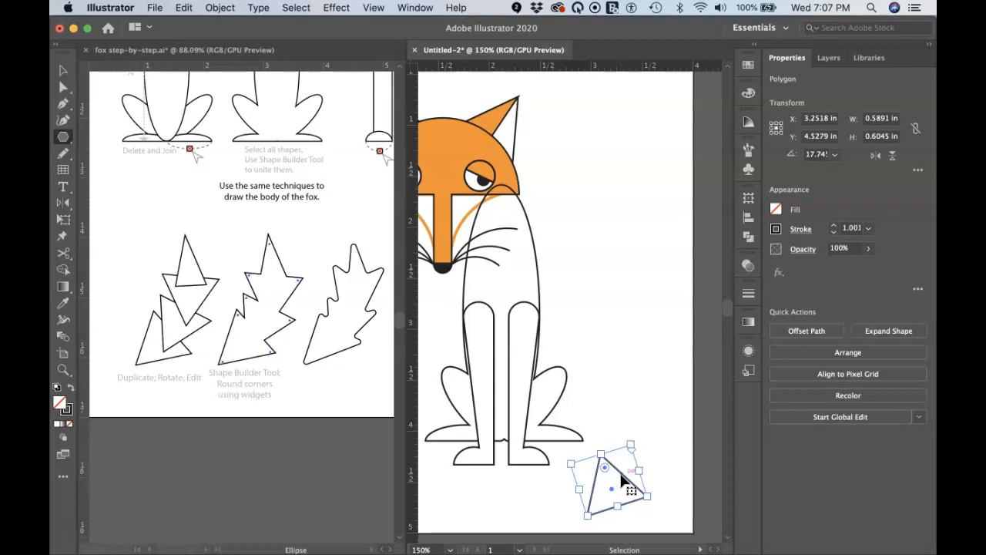
Duplicate the tail triangle upward twice with overlaps, rotating the first copy to 30° and the second to about 47.5°.
left_click_drag(623, 479, 642, 452)
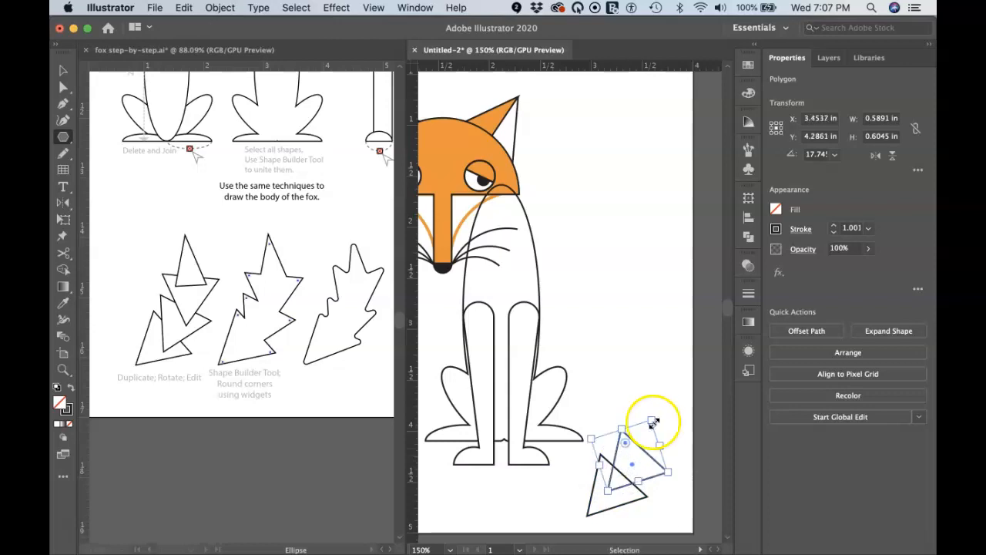
left_click_drag(655, 411, 642, 415)
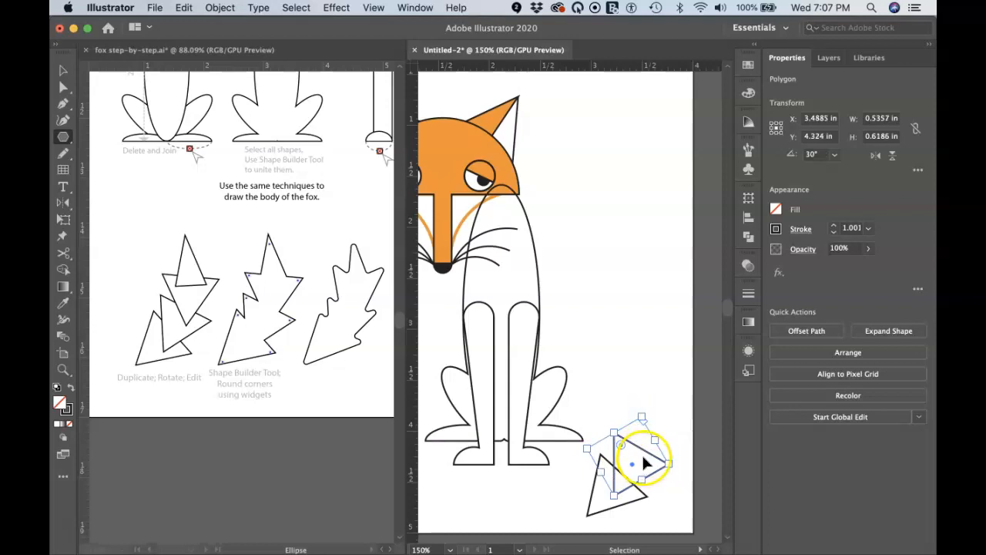
left_click_drag(646, 458, 660, 414)
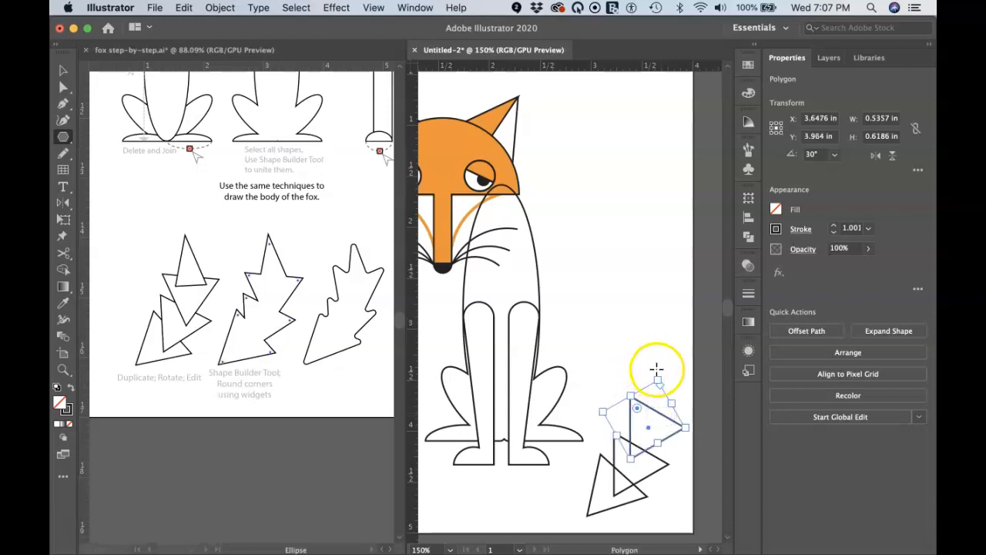
mouse_move(649, 378)
left_mouse_down()
mouse_move(642, 372)
mouse_move(645, 404)
mouse_move(639, 366)
left_mouse_up()
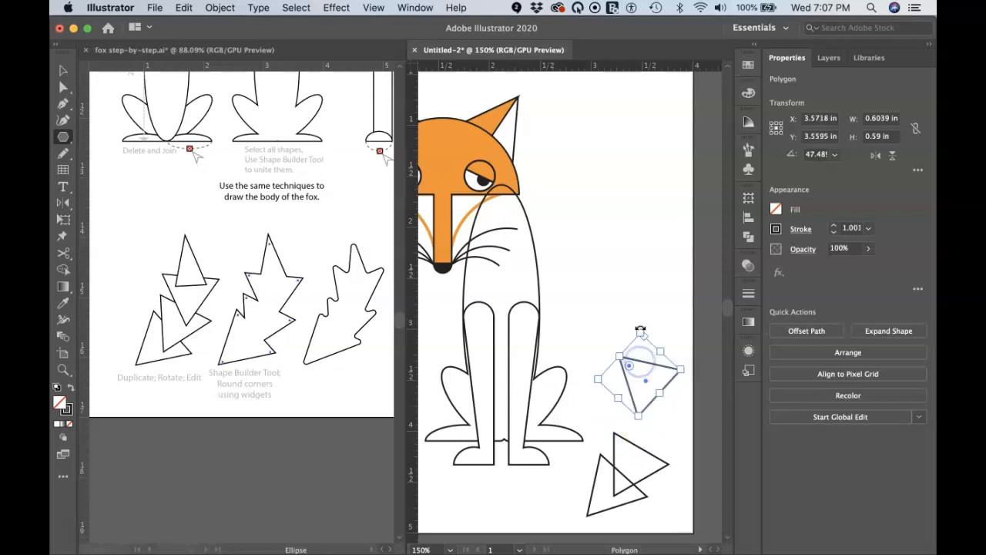
key("super+z")
Duplicate the uppermost tail triangle upward and rotate the copy to about 356° so it points up.
left_click_drag(645, 408, 652, 374)
left_click(648, 328)
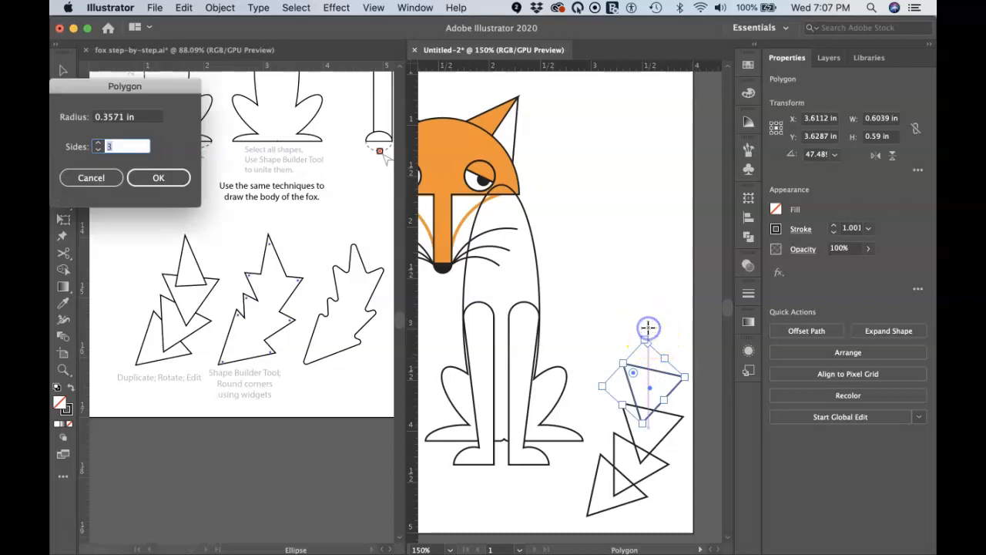
left_click(91, 178)
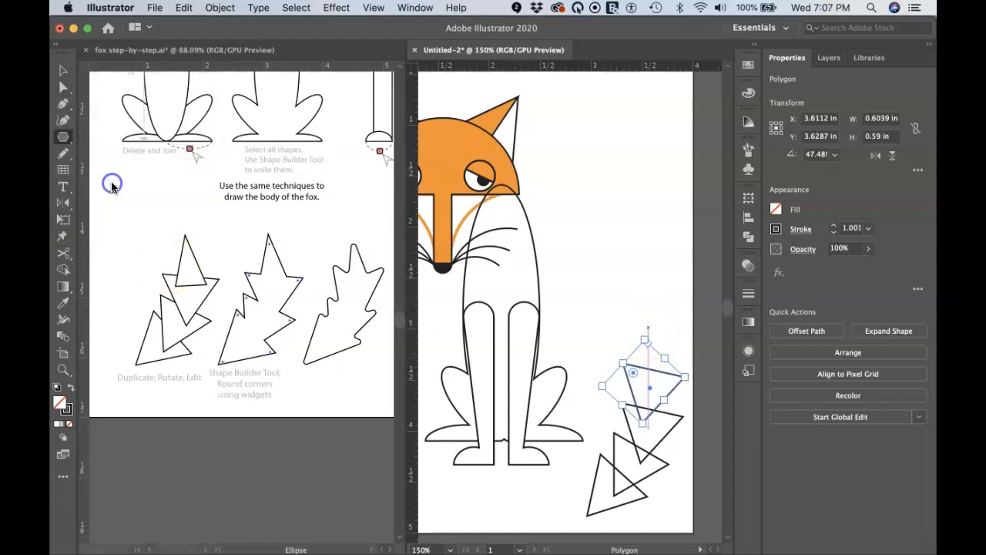
left_click_drag(644, 337, 683, 353)
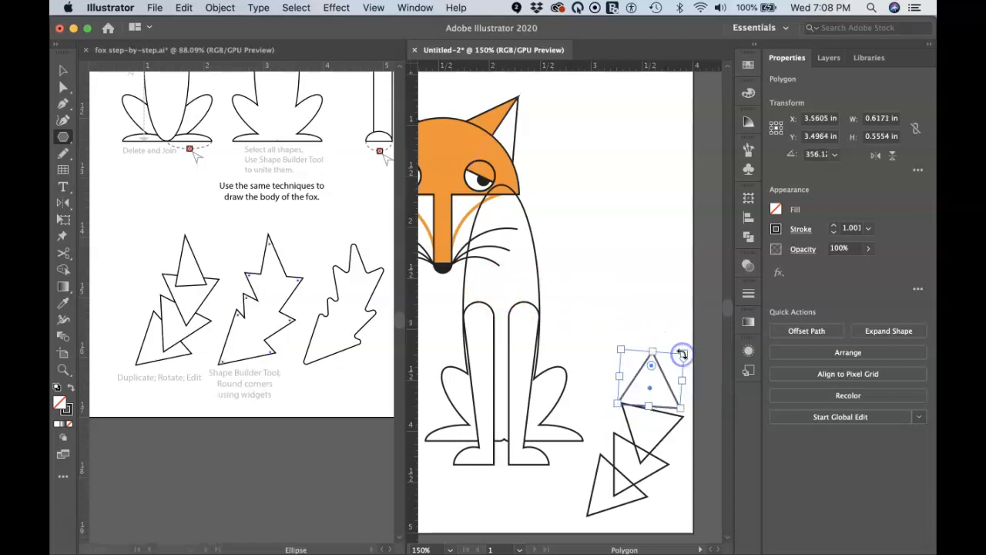
Narrow the topmost tail triangle by moving its two base corners inward so they overlap the triangle below.
key("a")
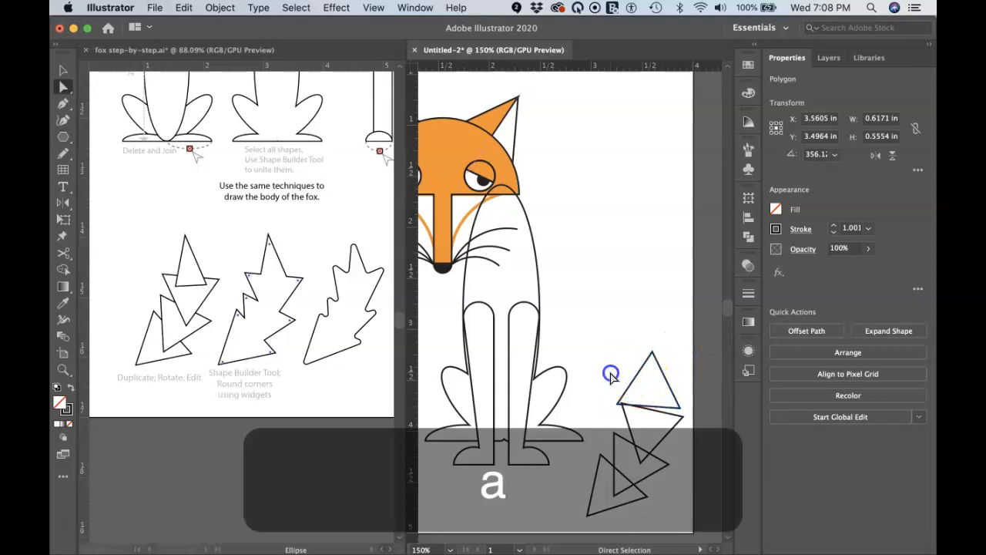
left_click(611, 371)
left_click_drag(617, 403, 669, 420)
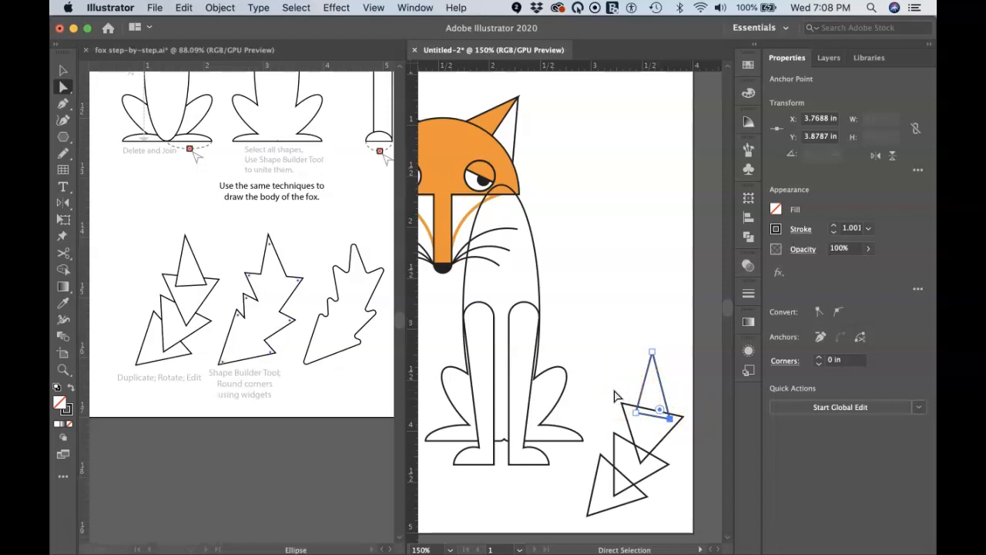
Give all four tail triangles the default white fill and black 1 pt stroke, and unite them into one shape.
key("v")
left_click_drag(596, 370, 662, 497)
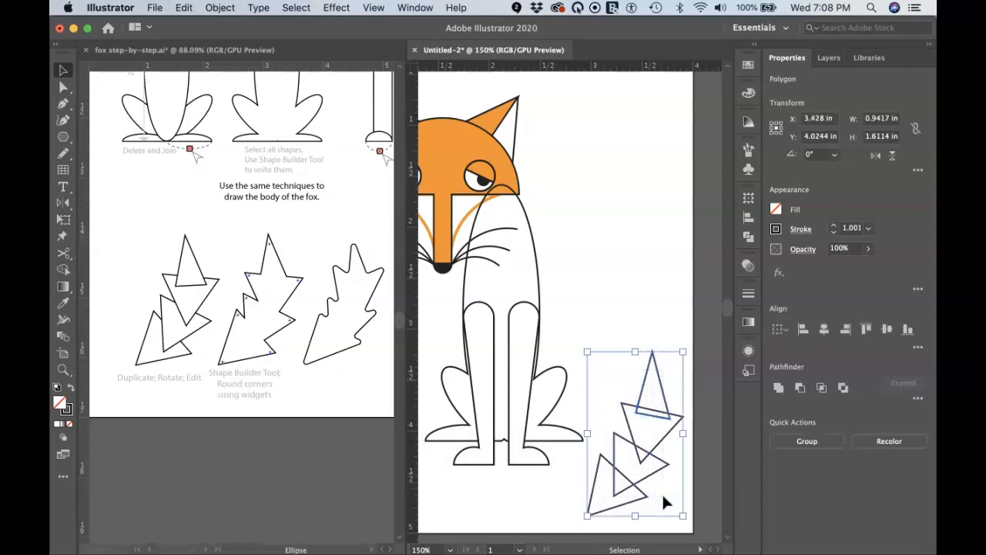
key("d")
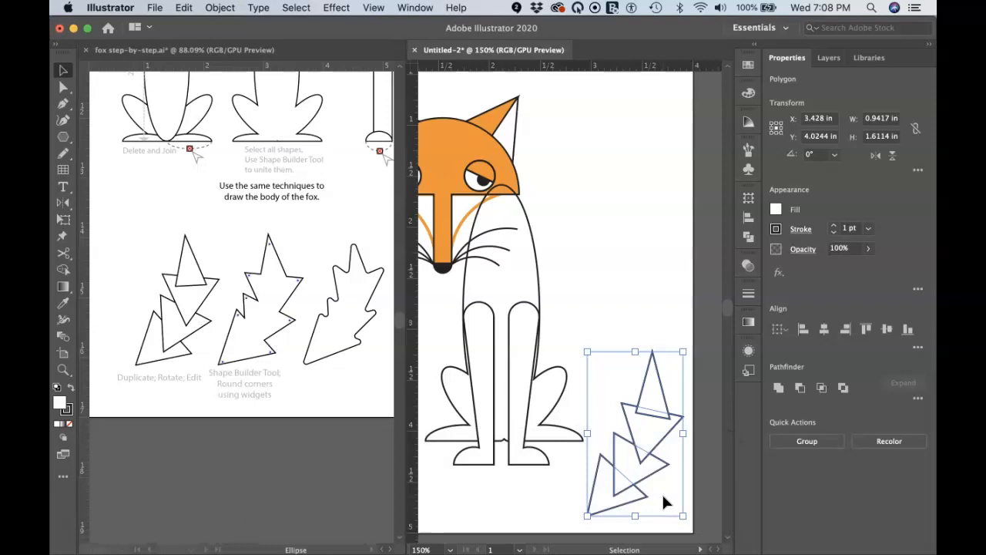
left_click(647, 490)
left_click_drag(648, 497, 631, 463)
left_click(779, 389)
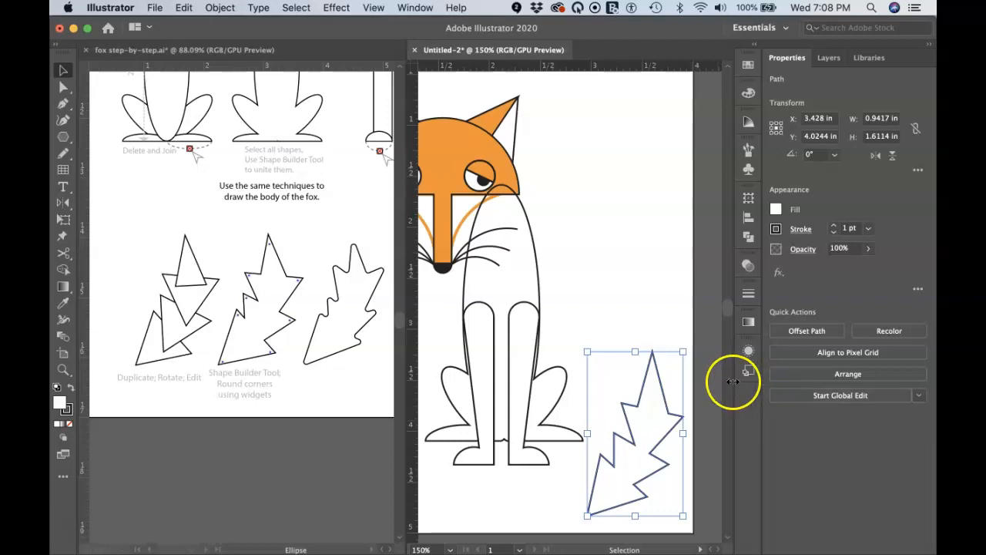
Try rounding all corners of the tail outline at once with the corner widgets, and undo the rounding.
key("a")
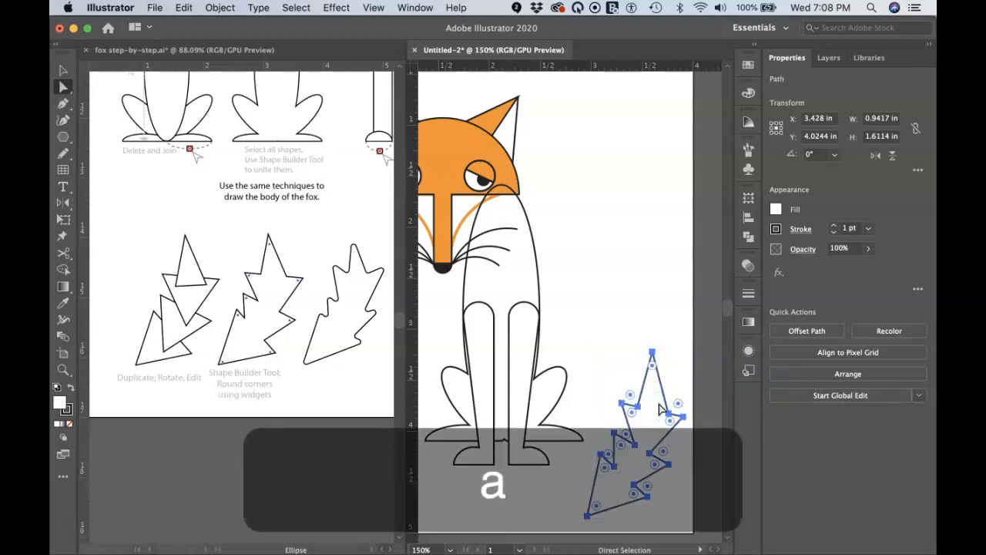
left_click(652, 371)
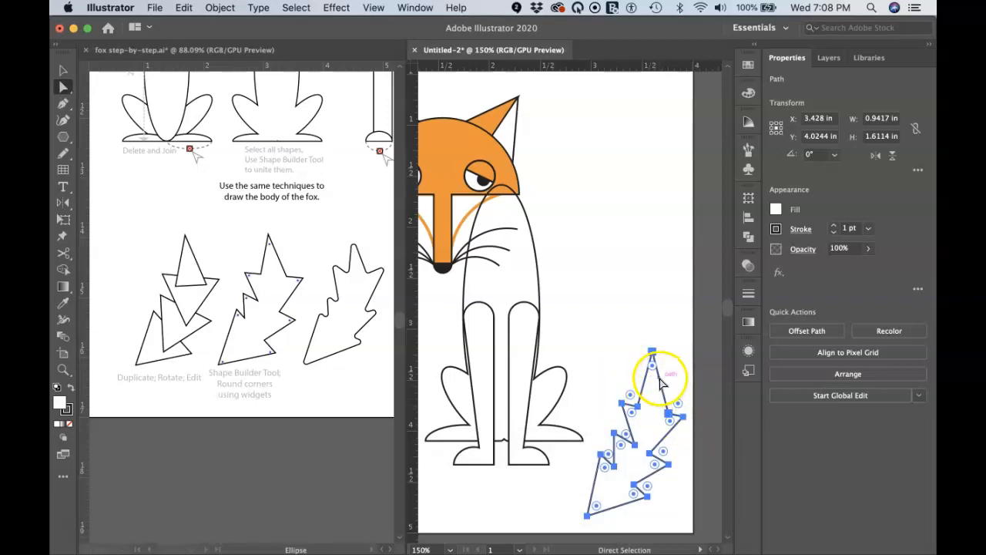
left_click_drag(652, 366, 652, 395)
left_click(671, 440)
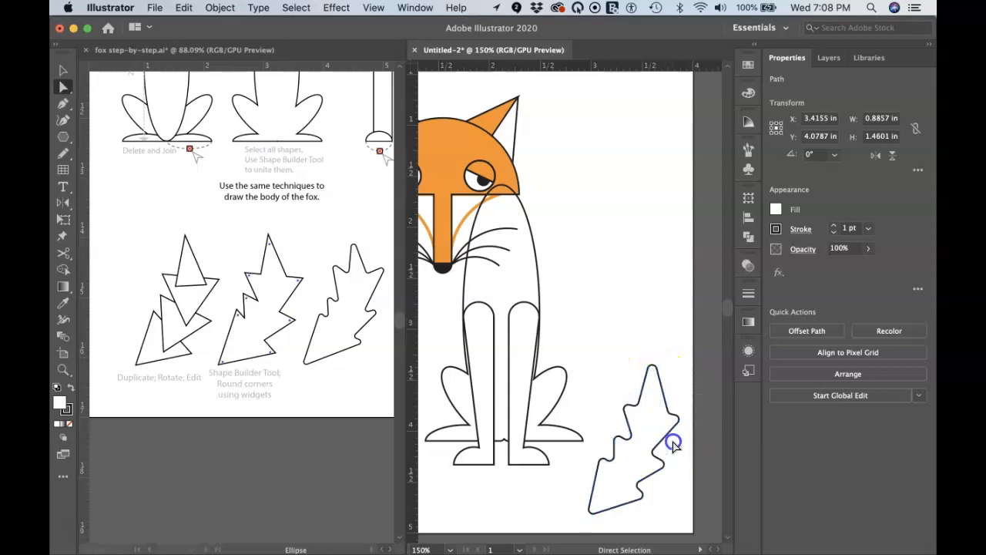
key("super+z")
key("super+z")
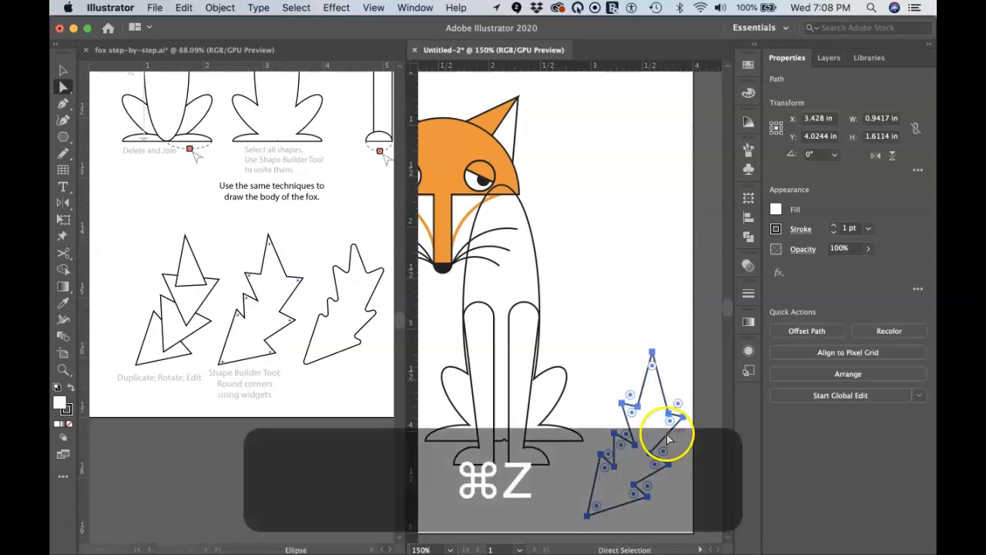
Try rounding only the tail's tip to a corner radius of about 0.08 in, and undo it.
left_click(652, 352)
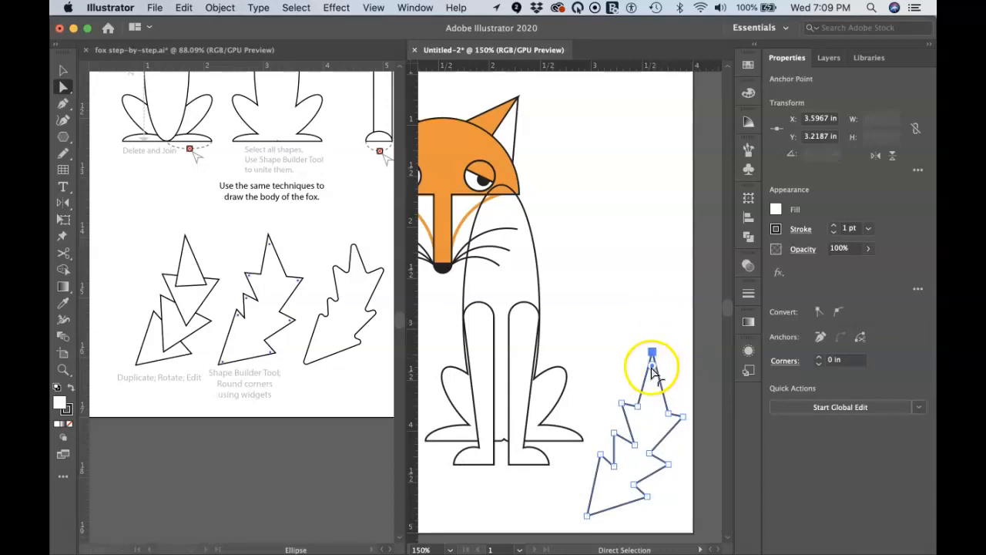
left_click_drag(652, 373, 652, 390)
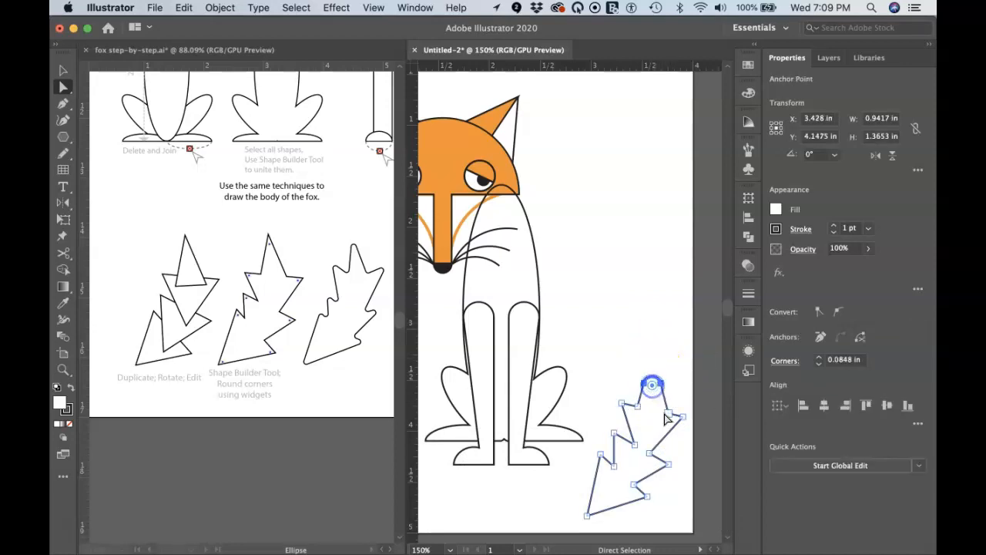
key("super+z")
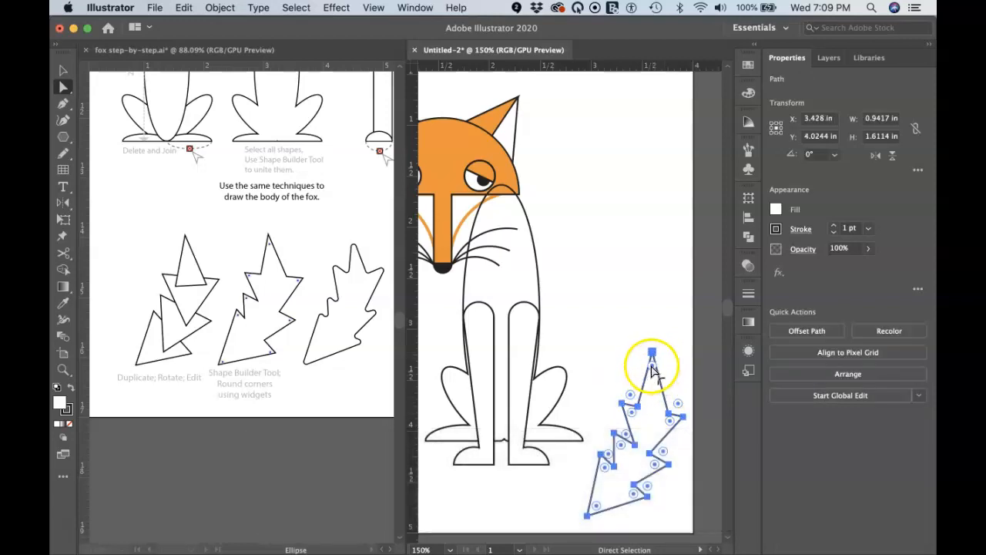
Round all corners of the tail together and move the tail up and left against the fox's body.
left_click_drag(652, 363, 654, 386)
left_click(663, 347)
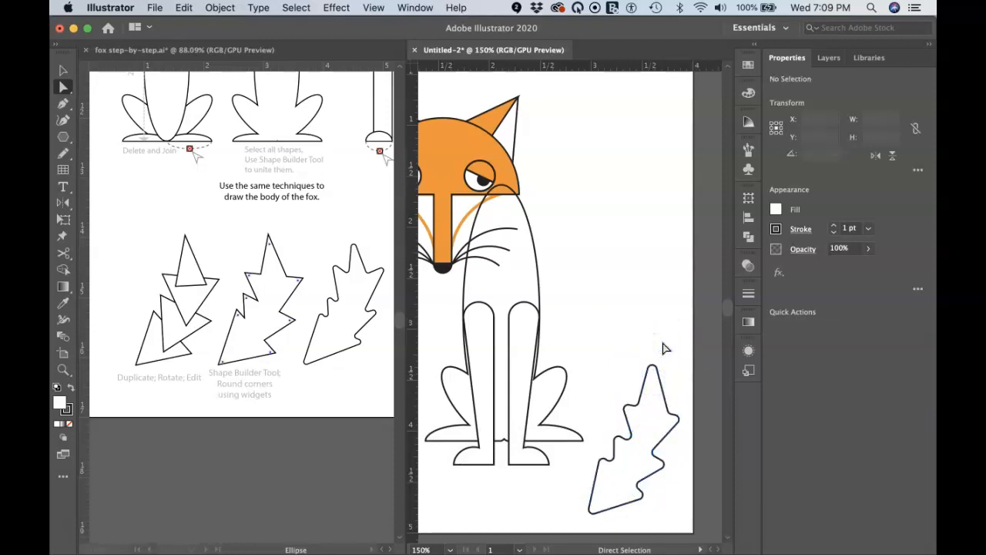
left_click_drag(649, 394, 596, 299)
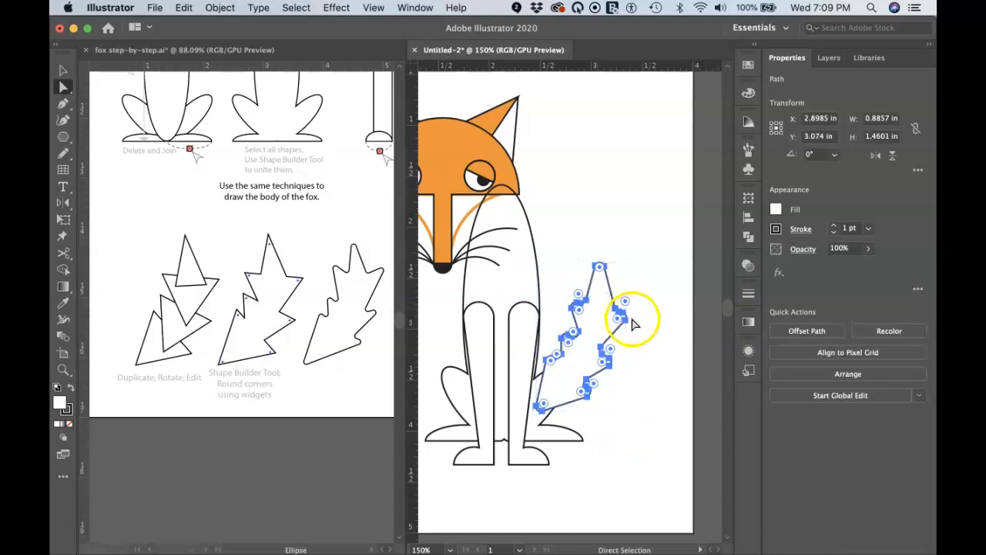
Compare with the finished fox in the reference document and enlarge the tail proportionally to about 1.02 by 1.68 in.
scroll(612, 328, "down", 1)
scroll(609, 331, "down", 2)
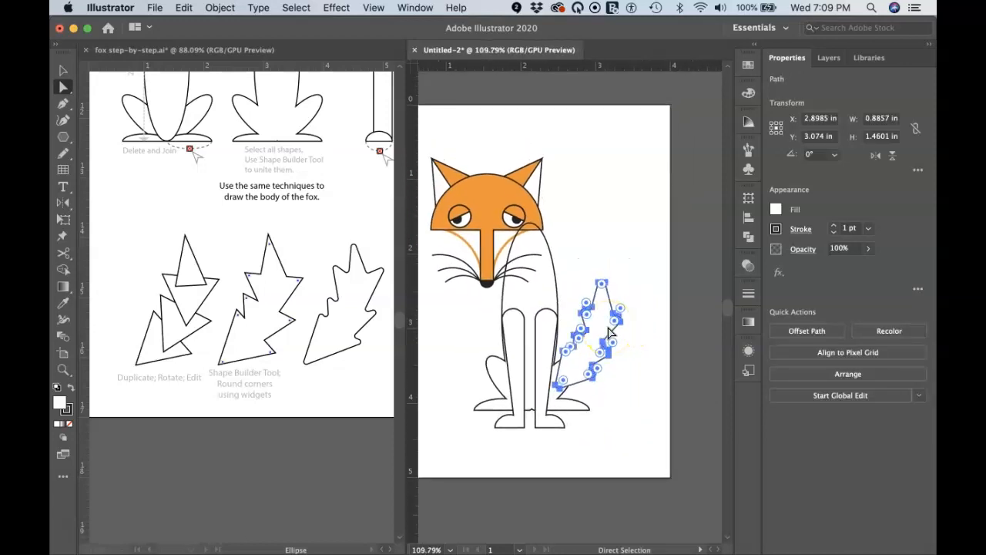
key("v")
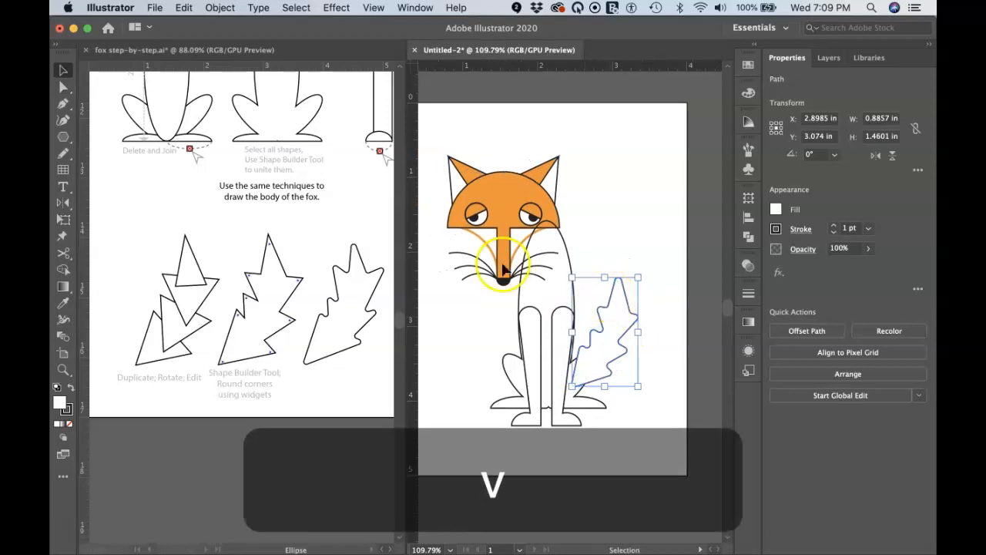
scroll(346, 256, "down", 1)
scroll(345, 256, "down", 4)
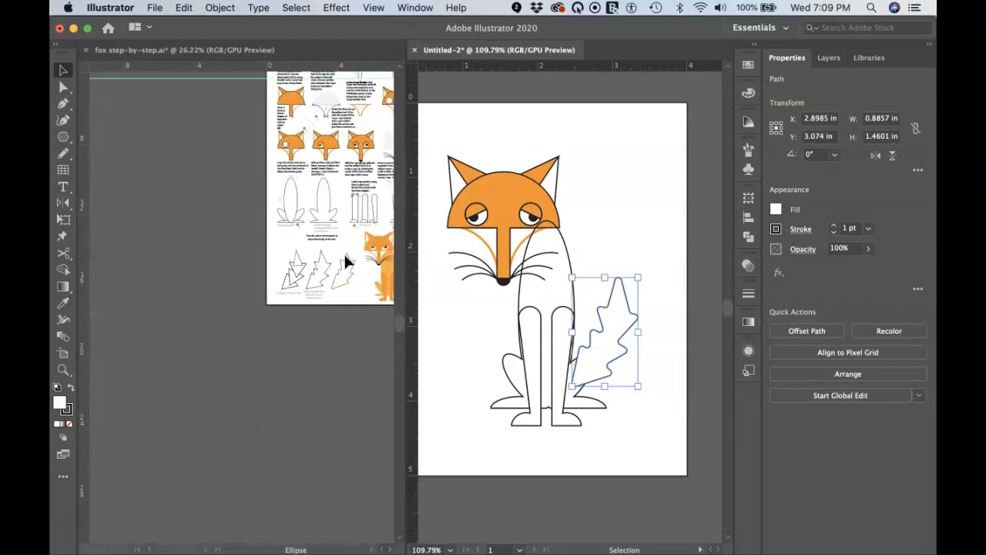
scroll(343, 252, "right", 2)
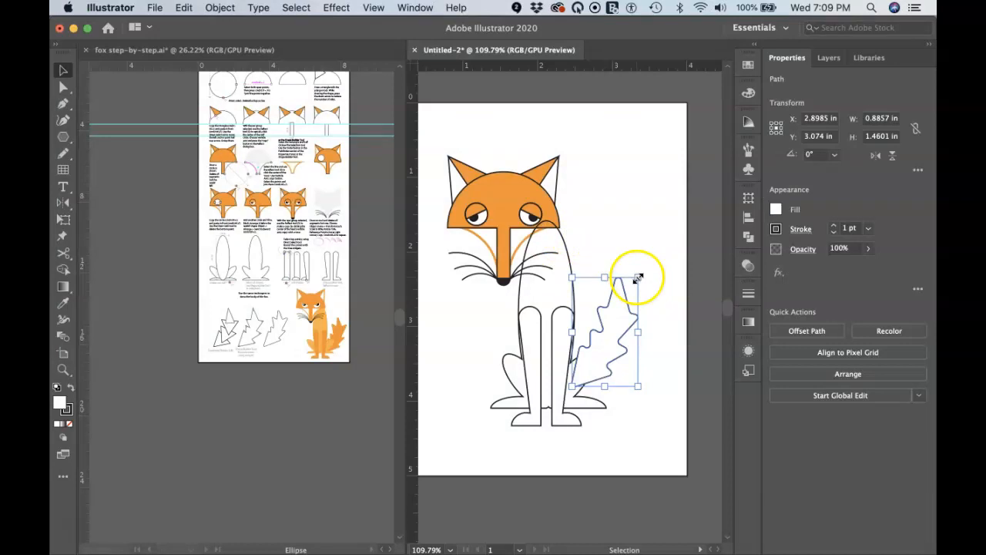
left_click_drag(638, 279, 649, 261)
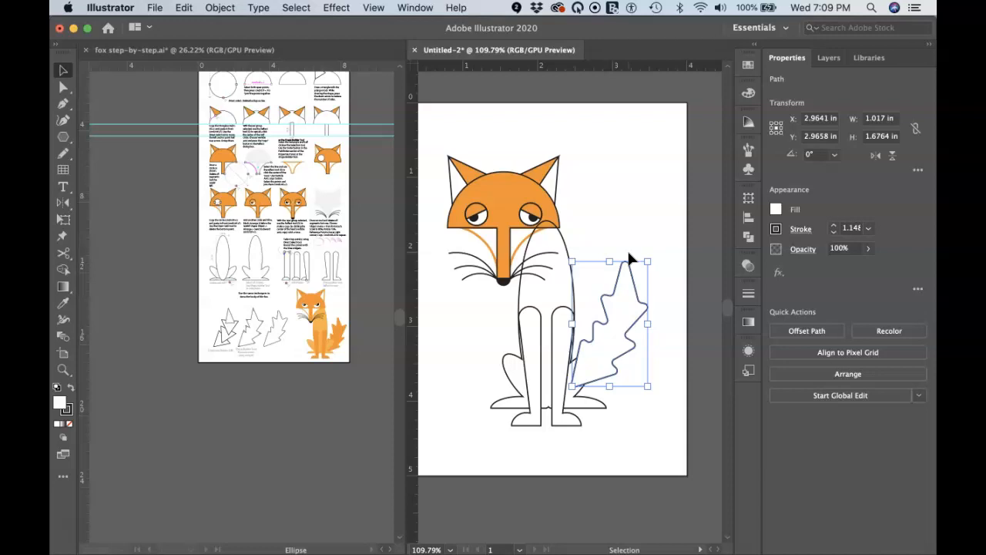
Fill the fox's body with the same orange as the head.
left_click(562, 281)
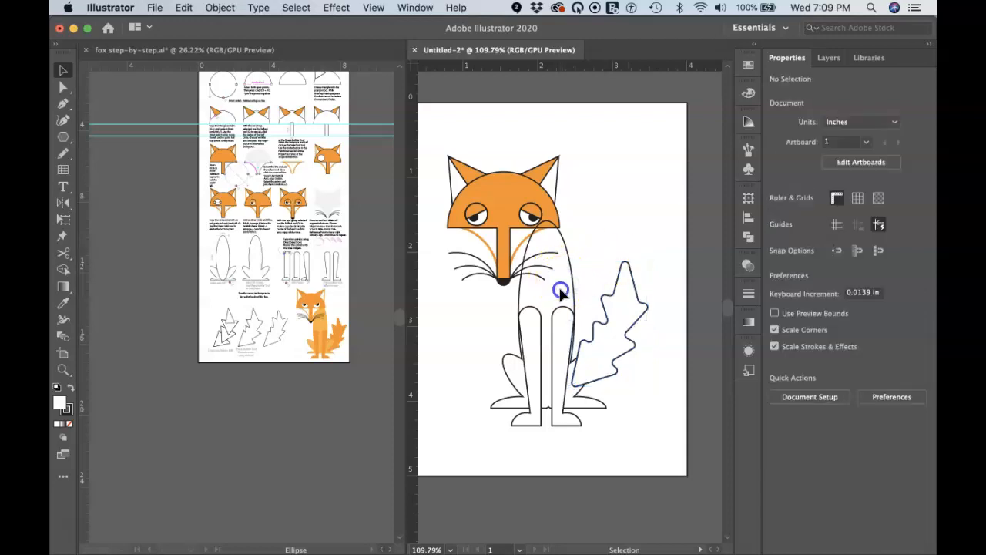
left_click(575, 283)
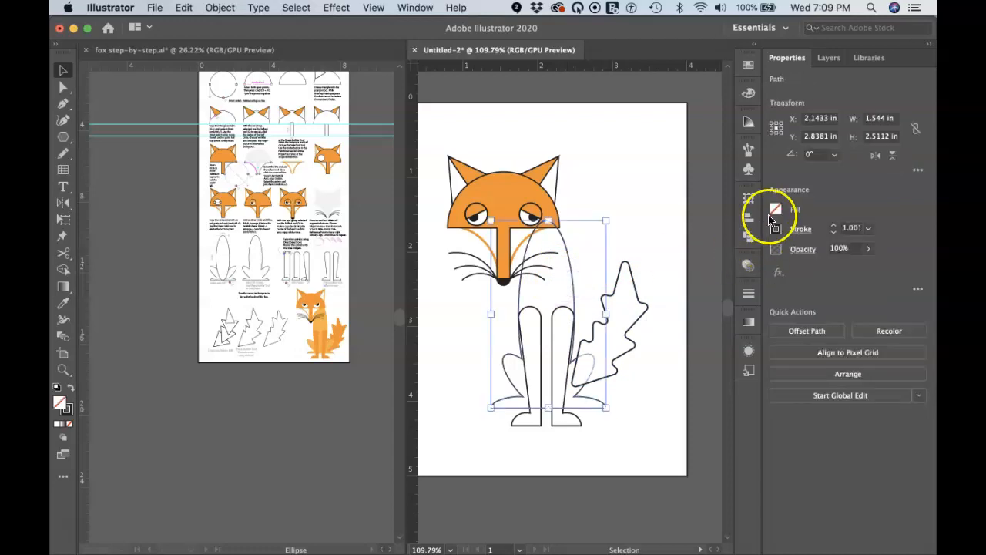
left_click(773, 213)
left_click(751, 262)
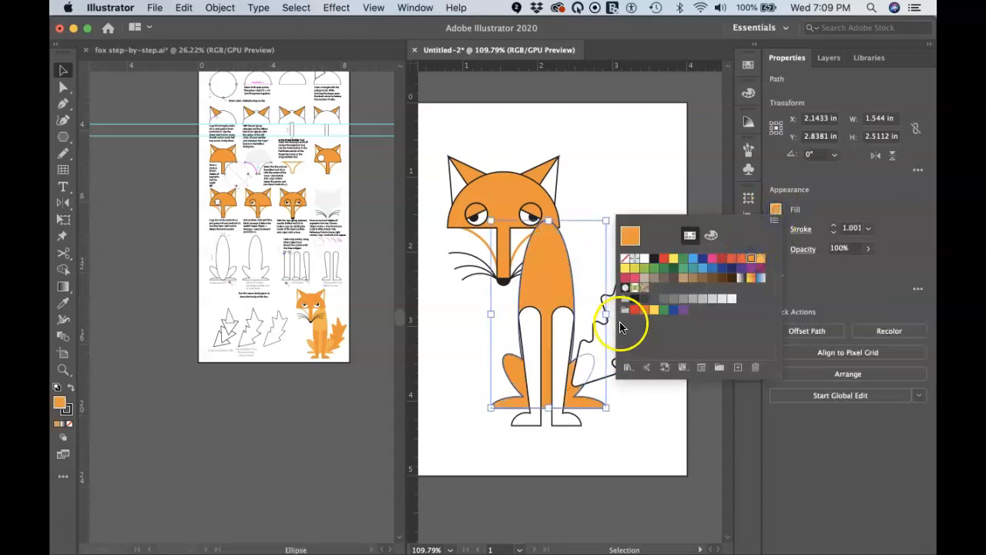
left_click(594, 204)
Fill both front legs with the lighter orange swatch.
left_click(537, 339)
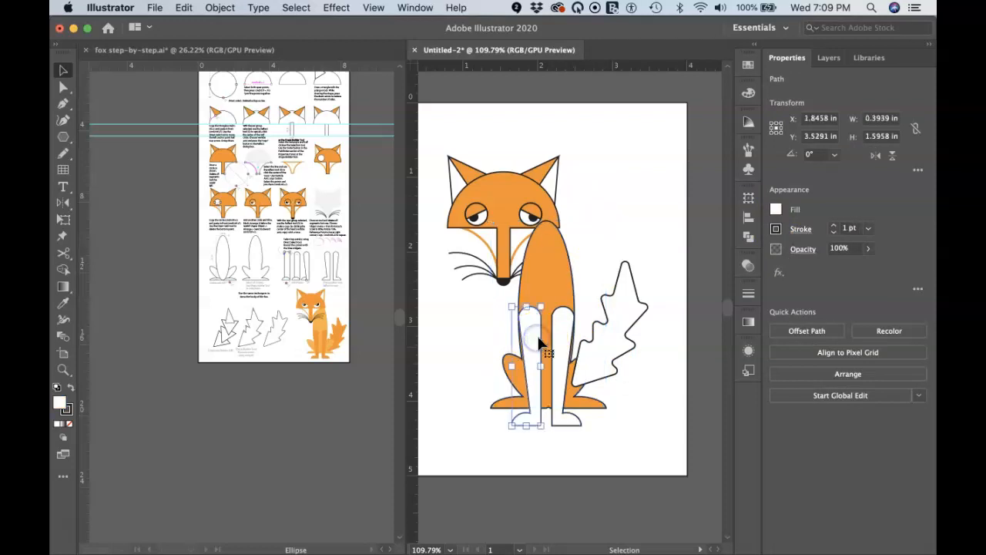
left_click(775, 209)
left_click(750, 268)
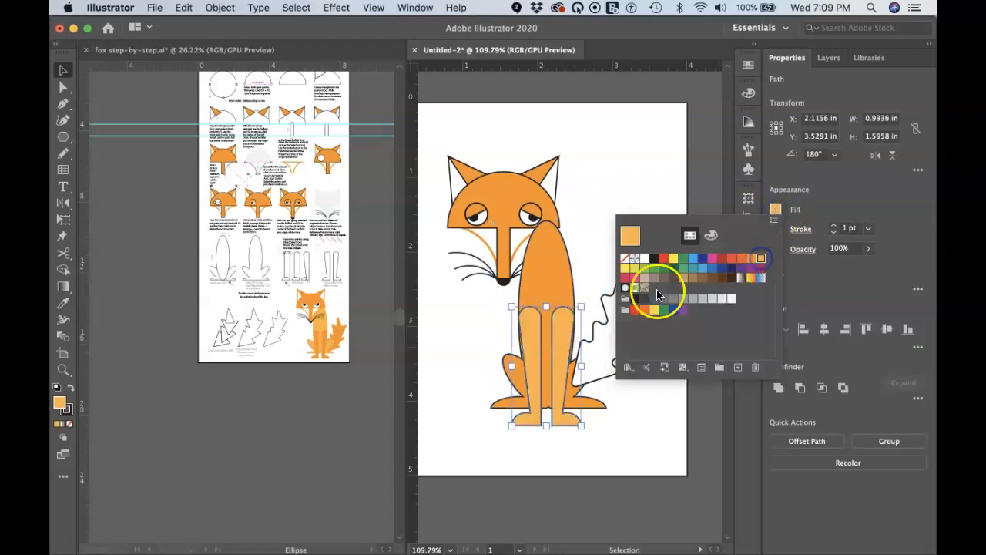
left_click(588, 270)
Change the fox's body fill to the lighter orange swatch.
left_click(621, 309)
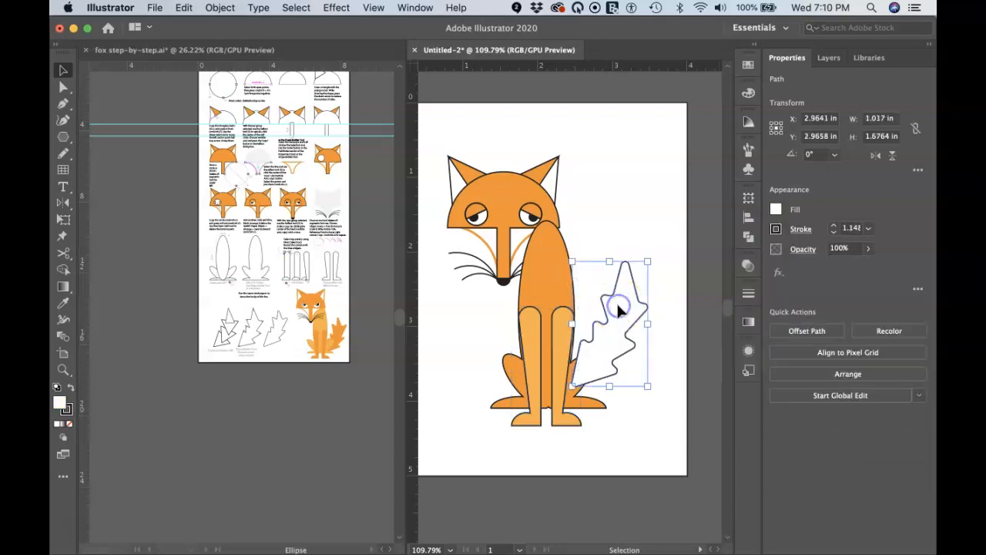
left_click(561, 287)
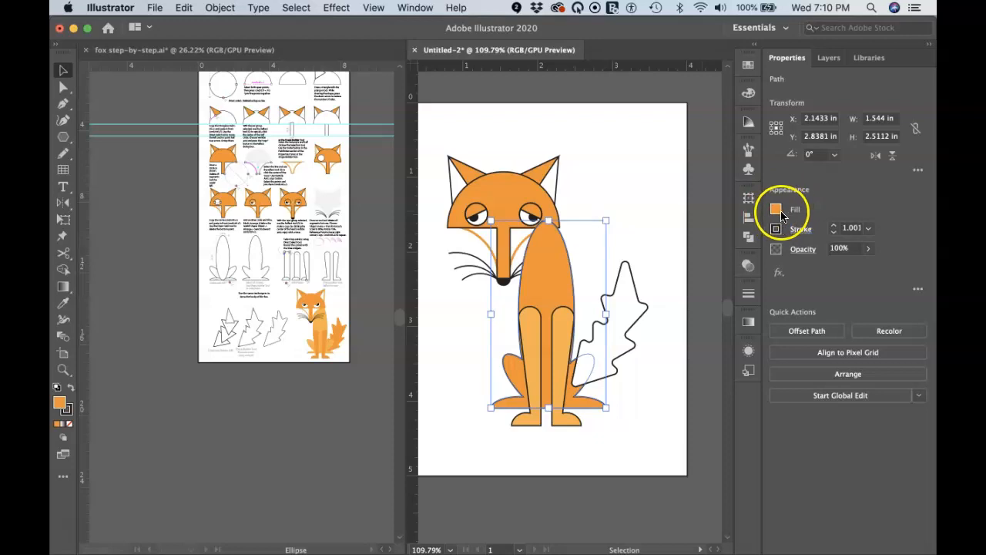
left_click(776, 210)
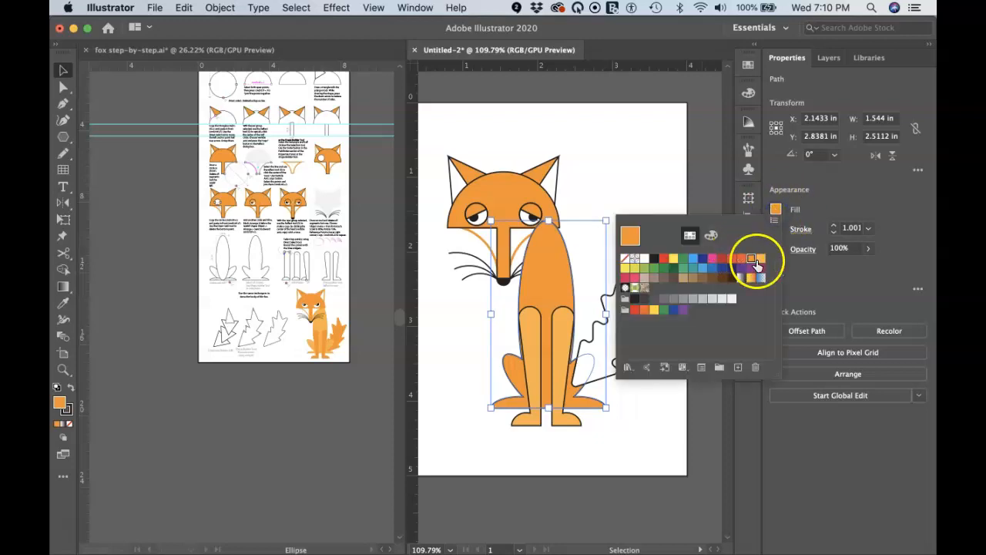
left_click(761, 260)
Fill both front legs and the tail with the darker orange used on the head.
left_click(567, 326)
left_click(566, 326)
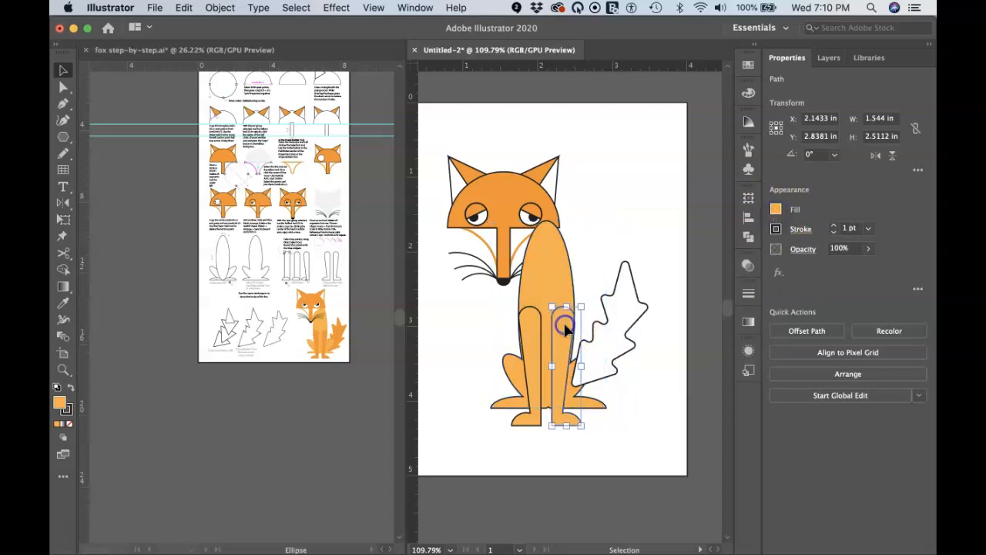
left_click(606, 326, "shift")
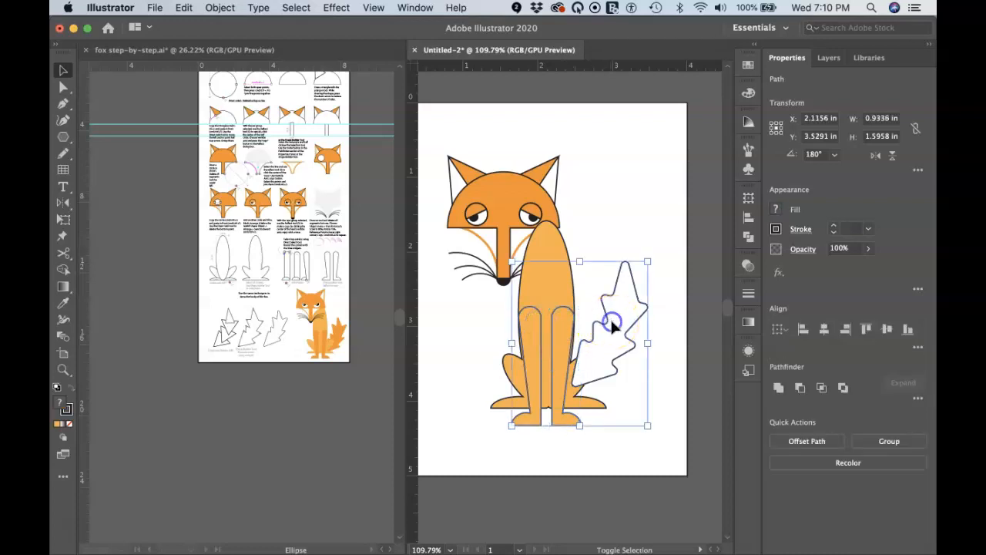
left_click(795, 212)
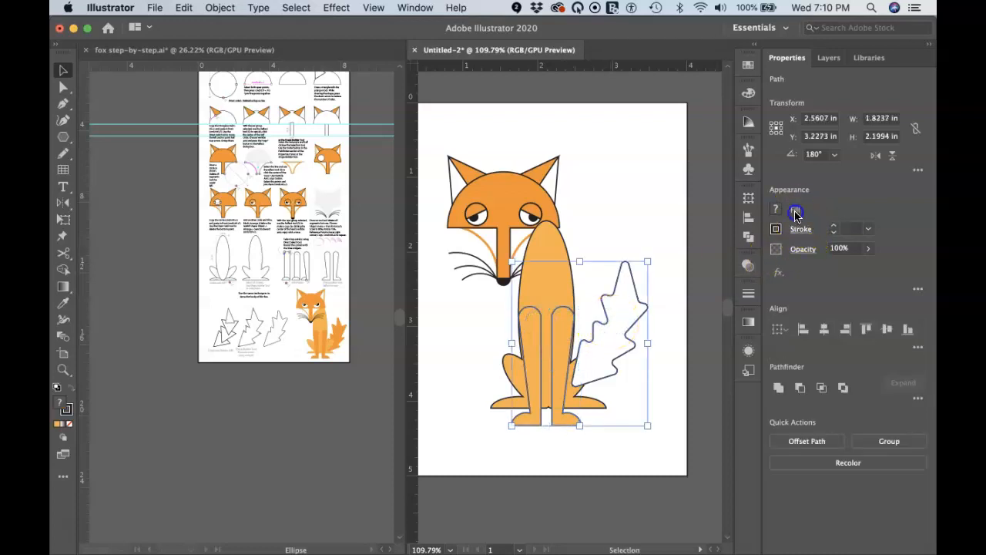
left_click(751, 259)
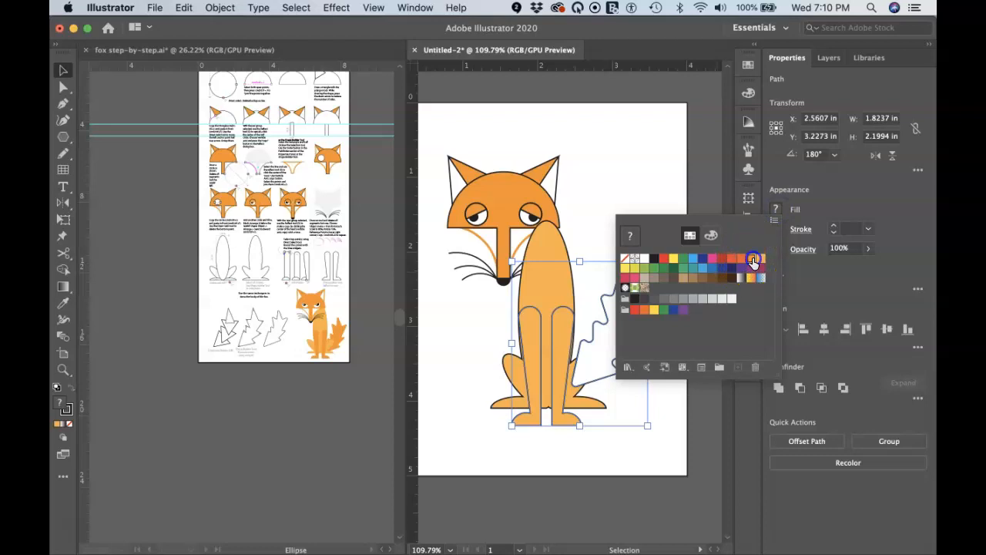
left_click(593, 231)
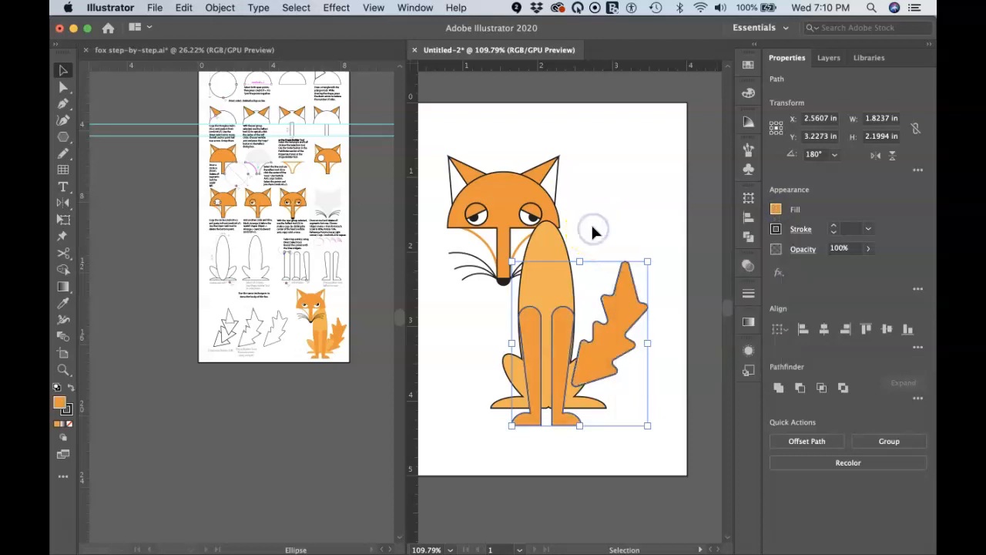
left_click(592, 228)
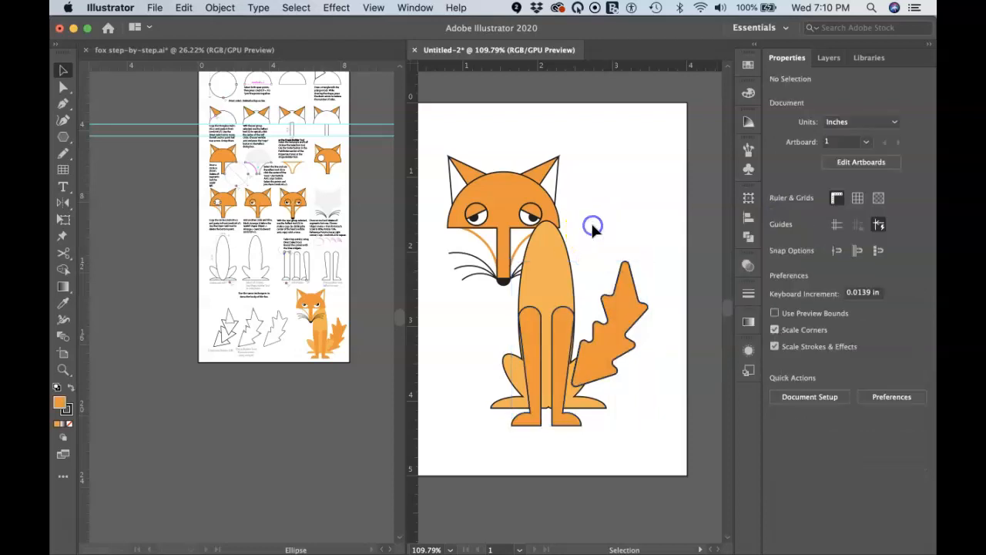
Send the tail backward three levels so it sits behind the fox's body and hind leg.
left_click(608, 339)
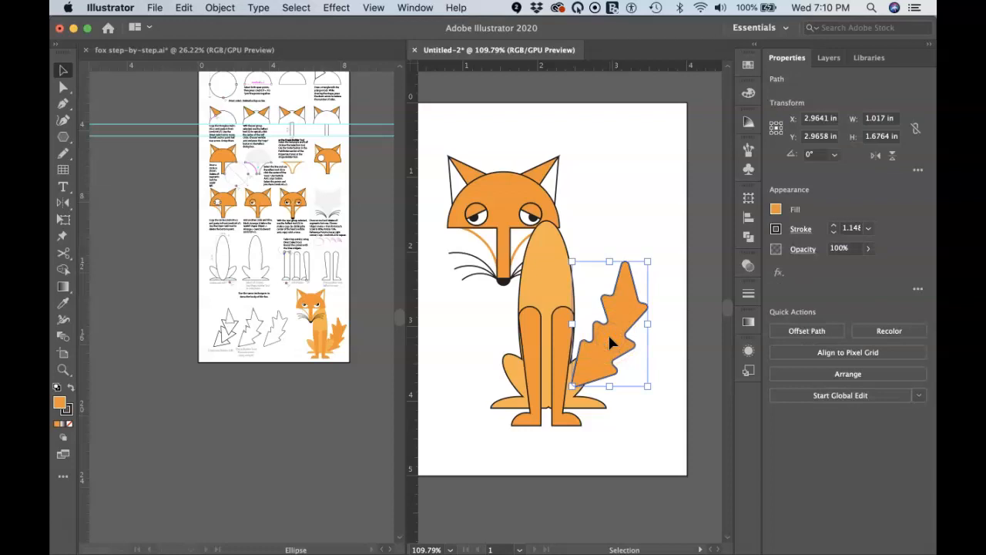
key("a")
key("super+bracketleft")
key("super+bracketleft")
key("super+bracketleft")
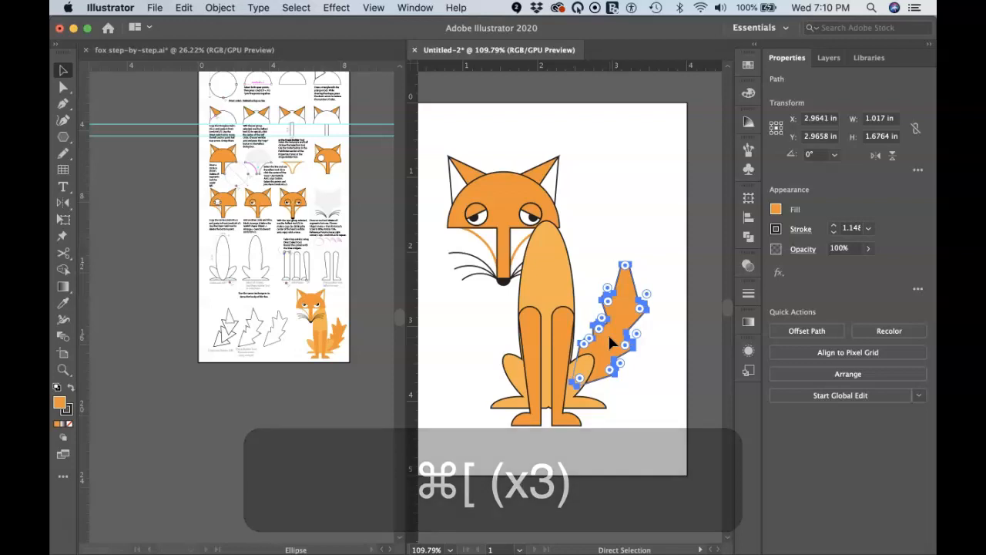
Send the fox's body, legs and tail backward six levels together so they sit behind the head and whiskers.
left_click(661, 274)
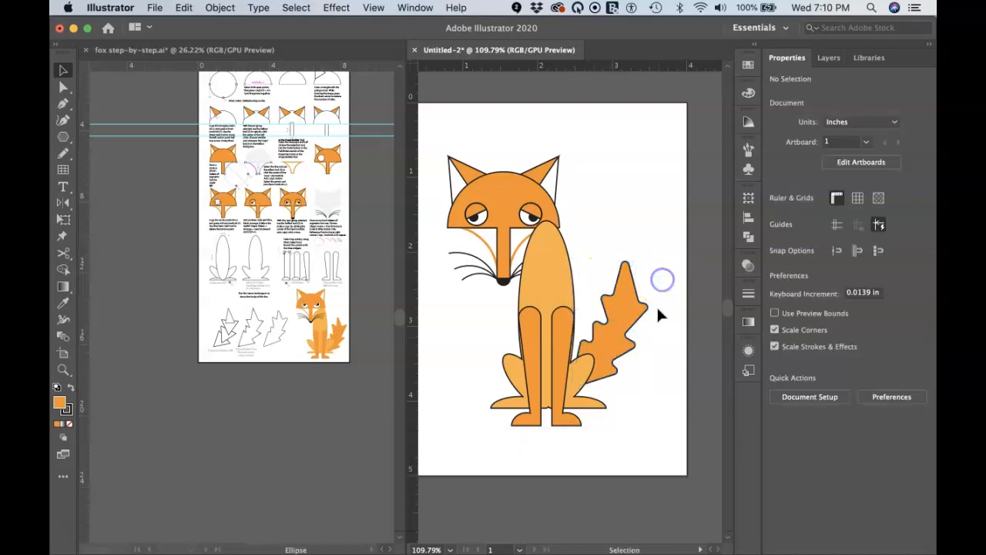
left_click_drag(468, 401, 468, 402)
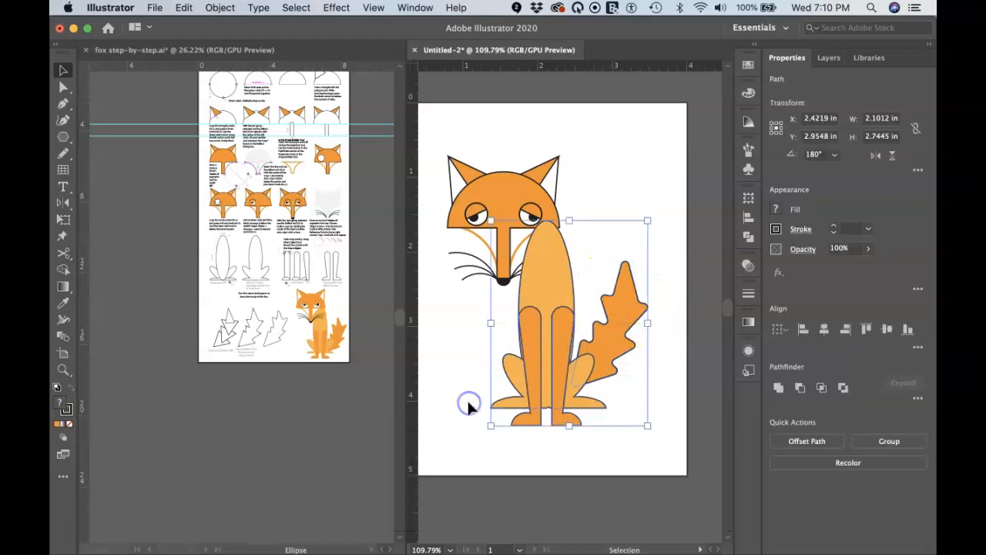
key("super+bracketleft")
key("super+bracketleft")
key("super+bracketleft")
key("super+bracketleft")
key("super+bracketleft")
key("super+bracketleft")
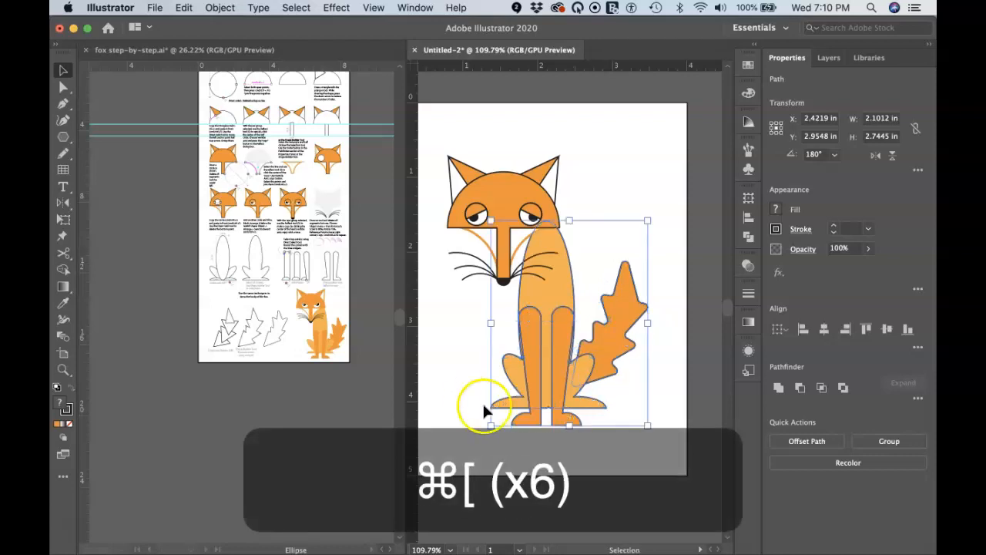
left_click(622, 185)
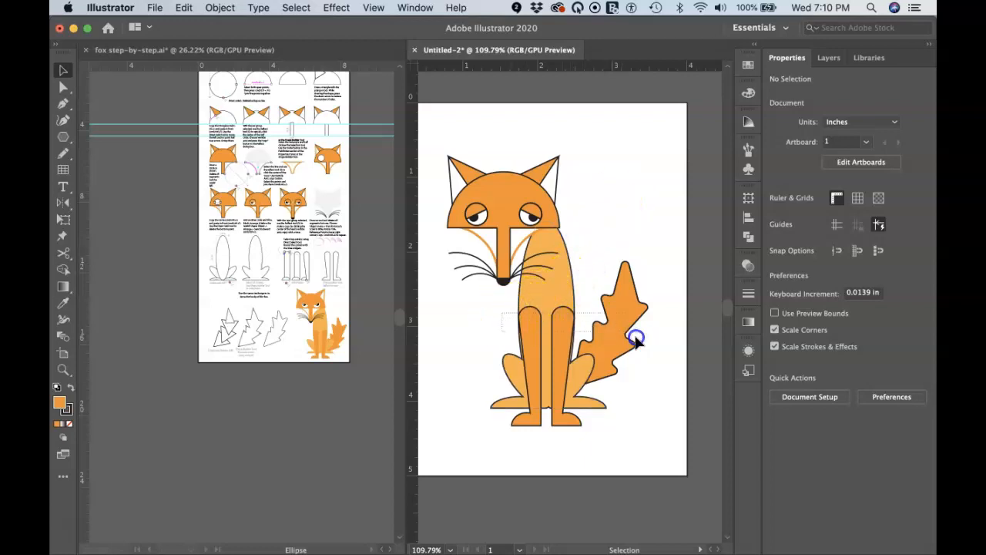
Remove the stroke from the fox's body, legs and tail by setting it to None.
left_click(649, 410)
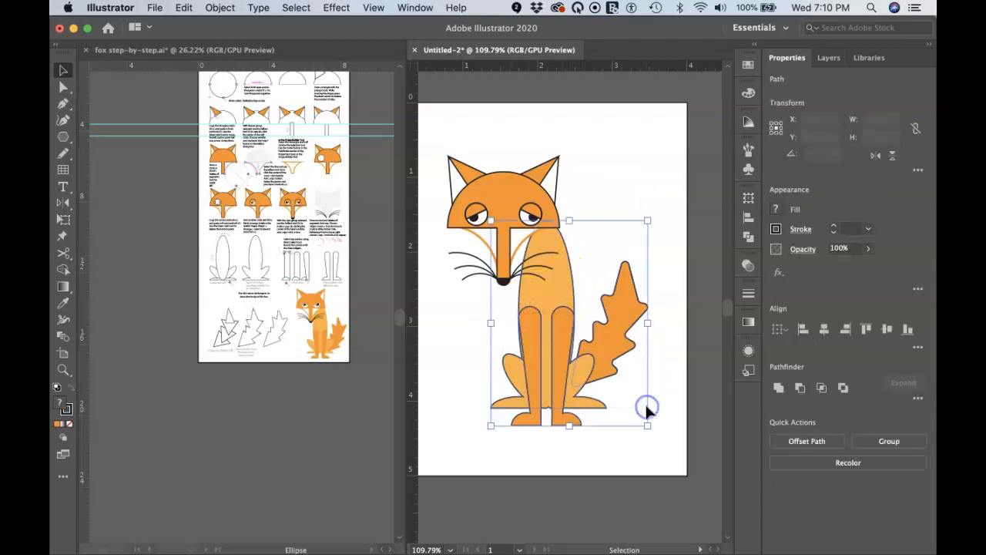
left_click(776, 229)
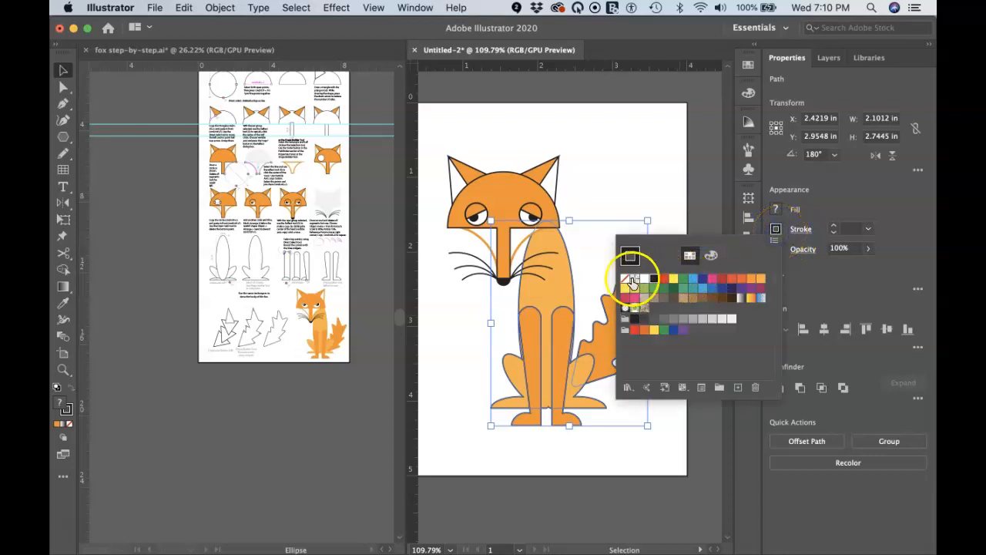
left_click(625, 278)
left_click(618, 190)
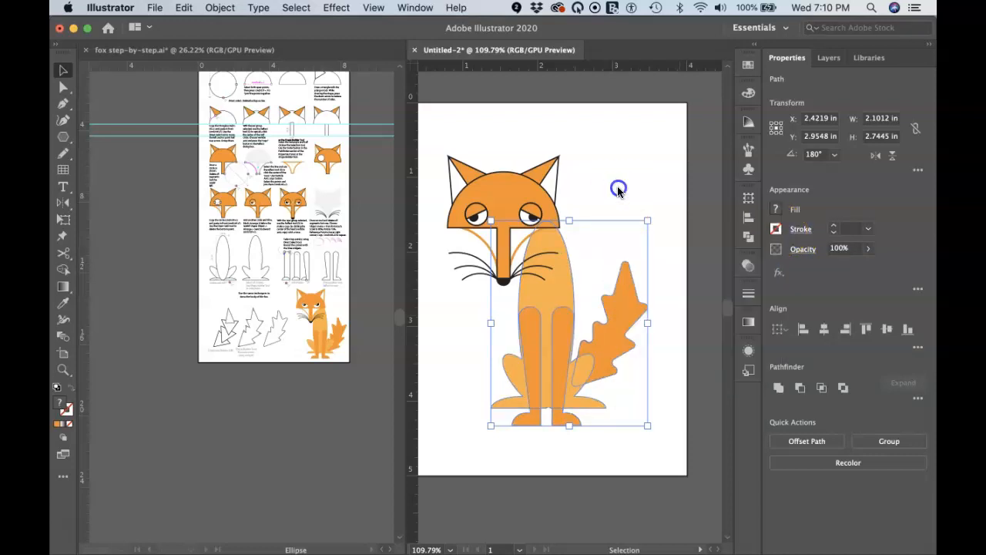
Remove the stroke from the orange head shape and both outer ears by setting it to None.
left_click(503, 191)
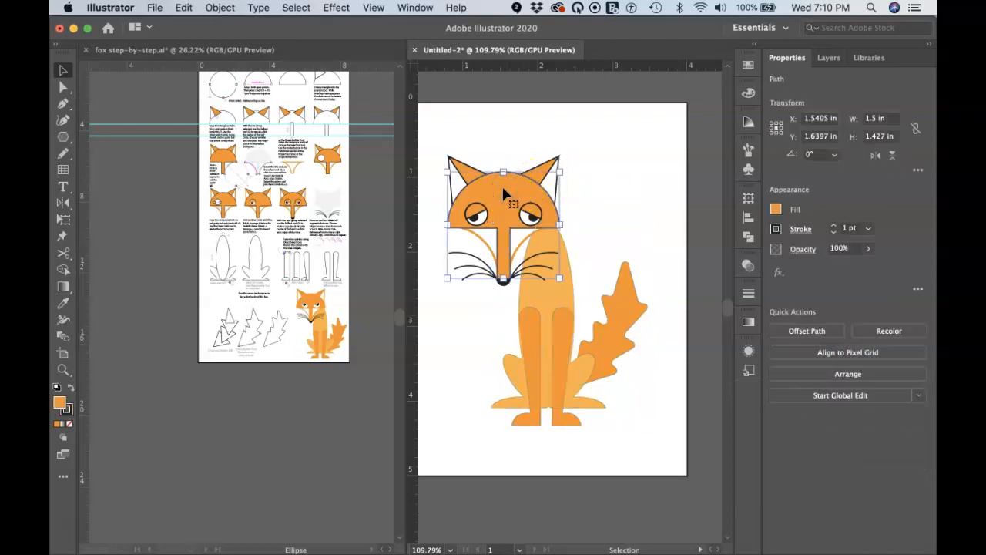
key("a")
left_click(470, 172)
left_click(543, 174)
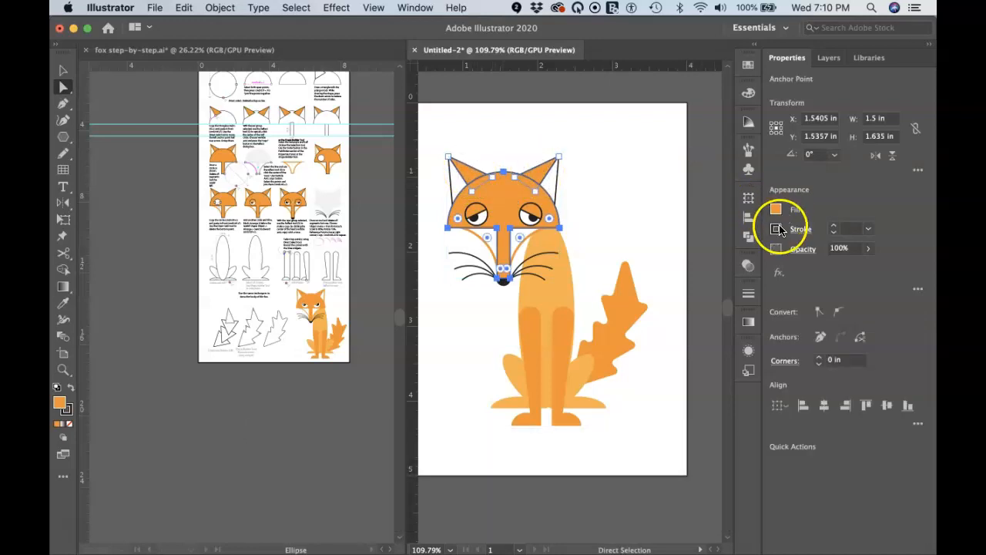
left_click(777, 229)
left_click(627, 278)
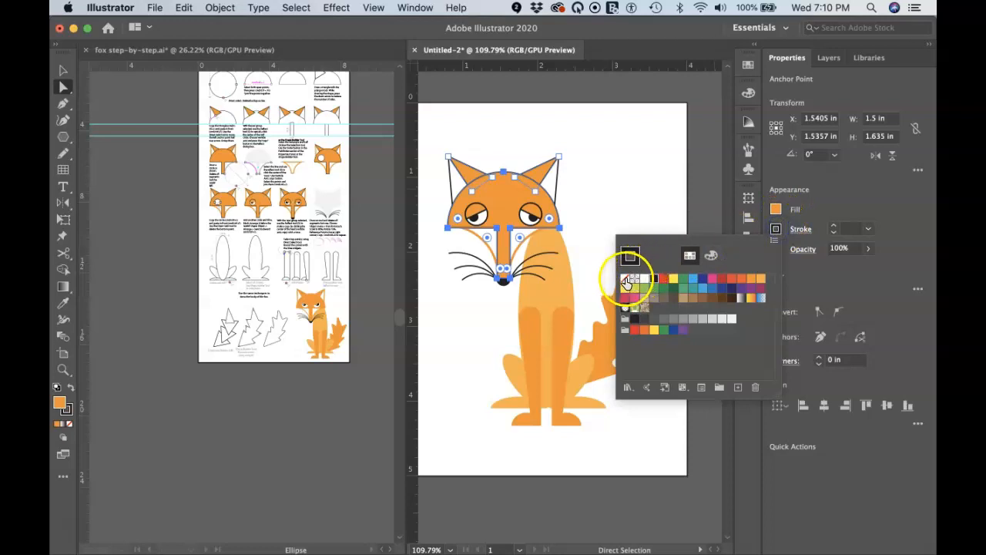
left_click(636, 185)
left_click(606, 189)
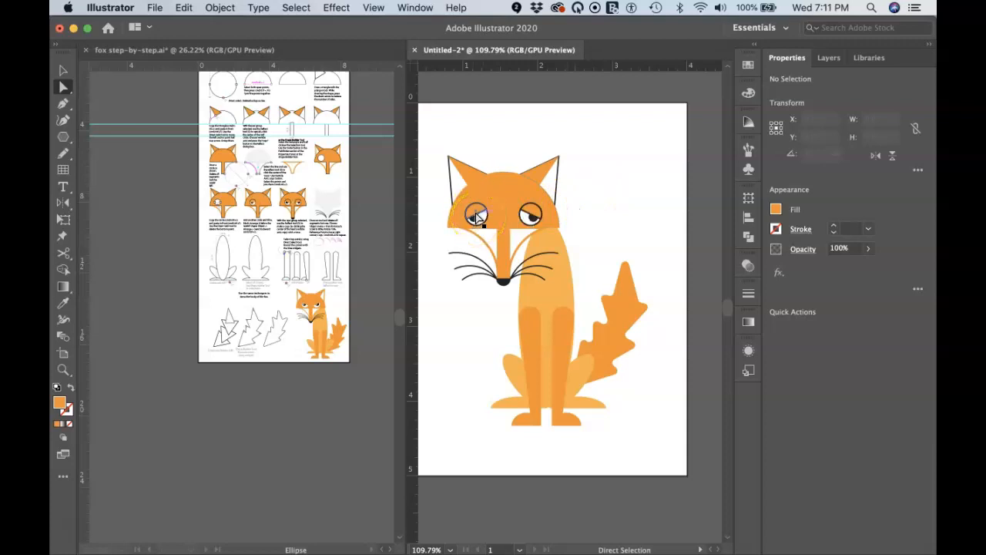
Give both white inner ear triangles an orange stroke with a weight of 2 pt.
left_click(452, 168)
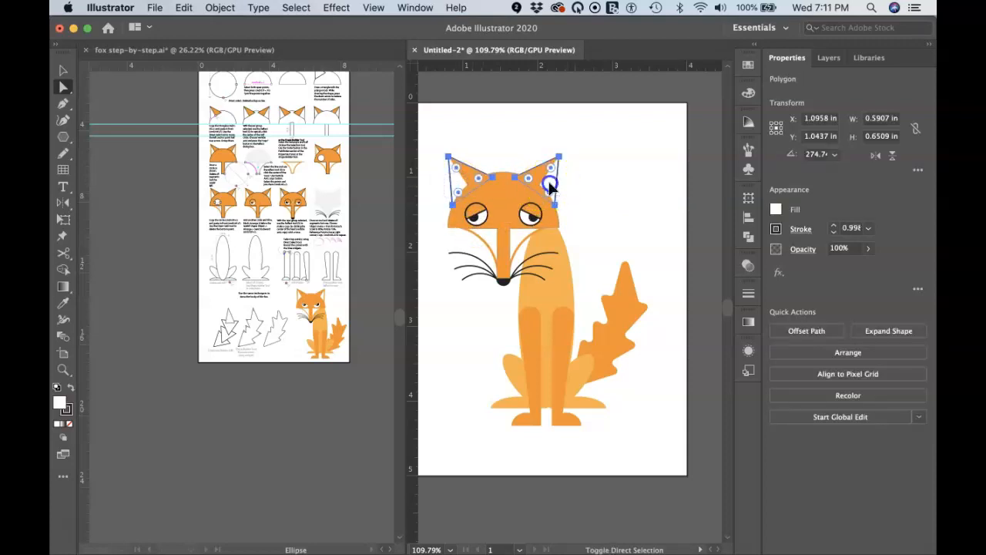
left_click(551, 184, "shift")
left_click(775, 230)
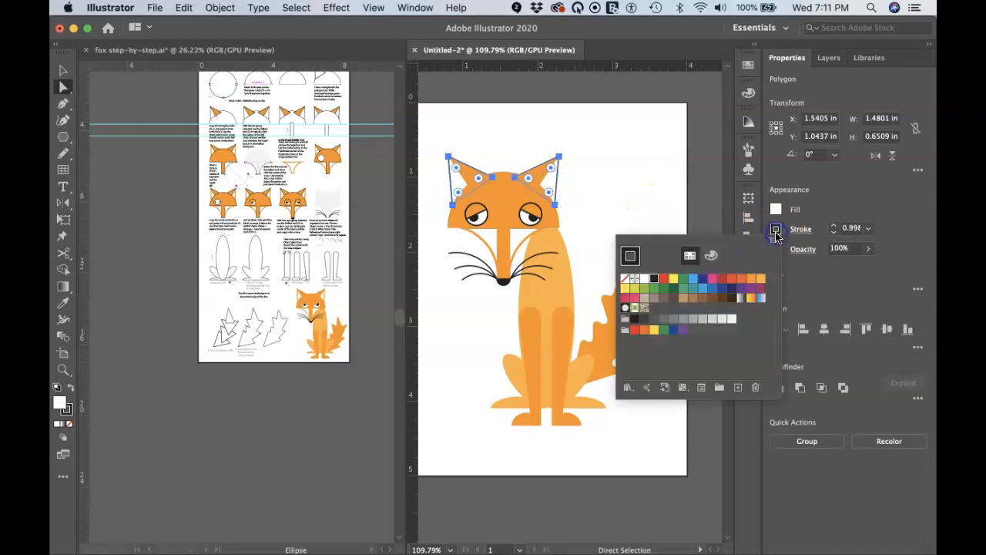
left_click(751, 278)
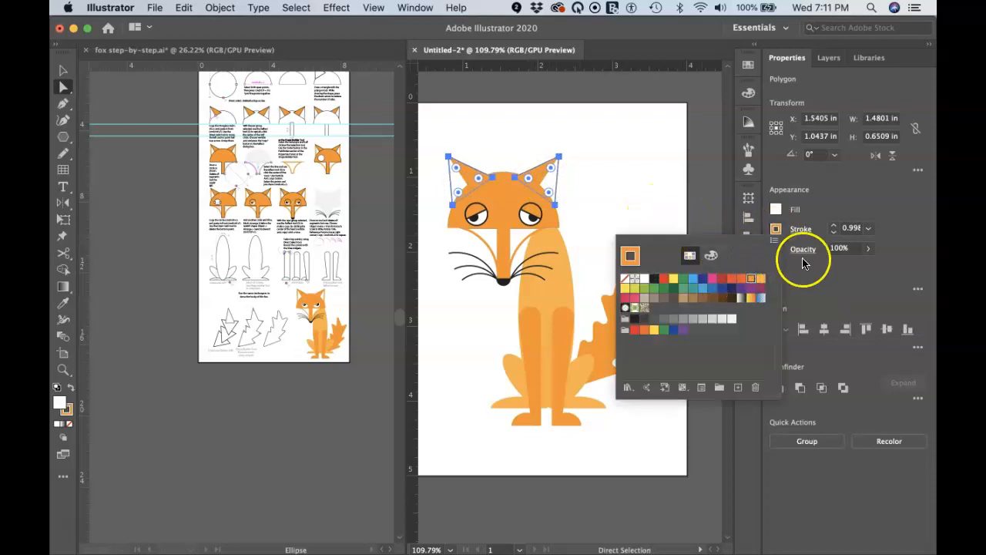
left_click(832, 229)
left_click(832, 228)
left_click(627, 220)
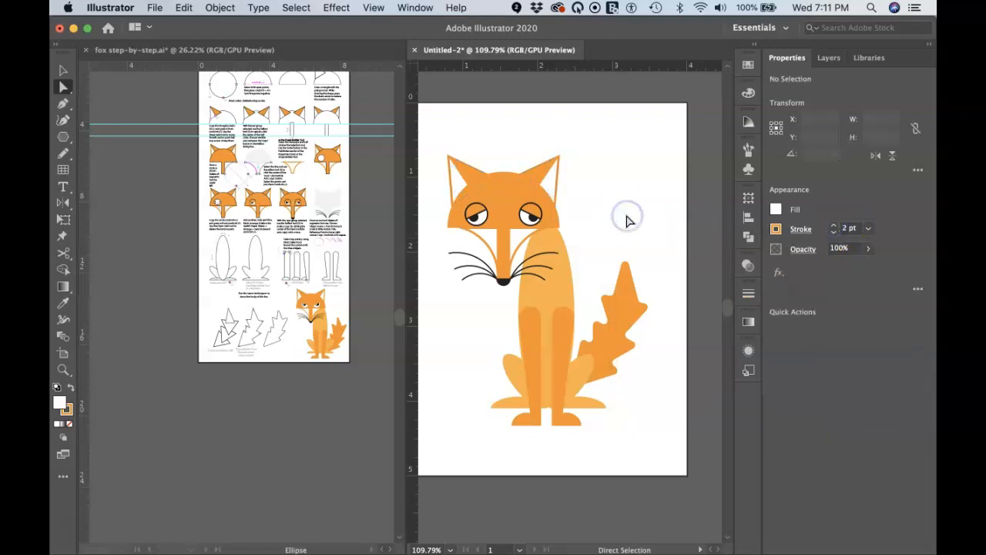
Change the stroke of both eyelids to a red-orange swatch.
scroll(507, 236, "up", 8)
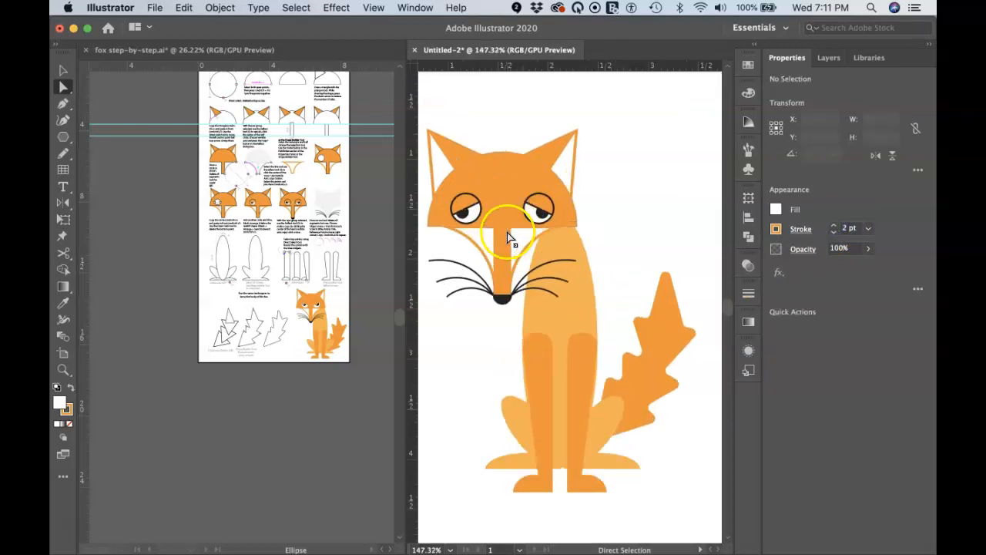
scroll(506, 237, "left", 3)
scroll(506, 238, "up", 2)
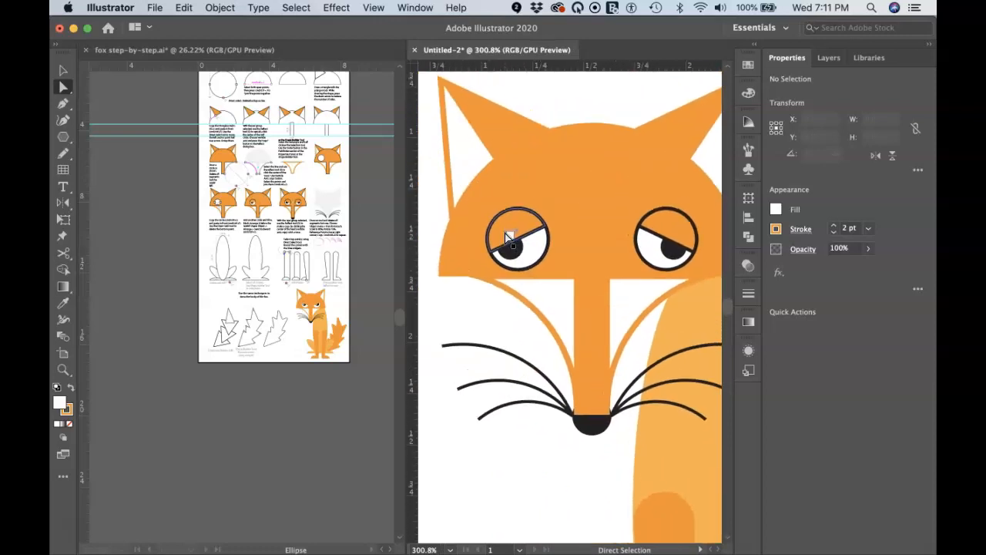
mouse_move(506, 236)
left_mouse_down()
mouse_move(480, 269)
mouse_move(524, 229)
left_mouse_up()
left_click(678, 224, "shift")
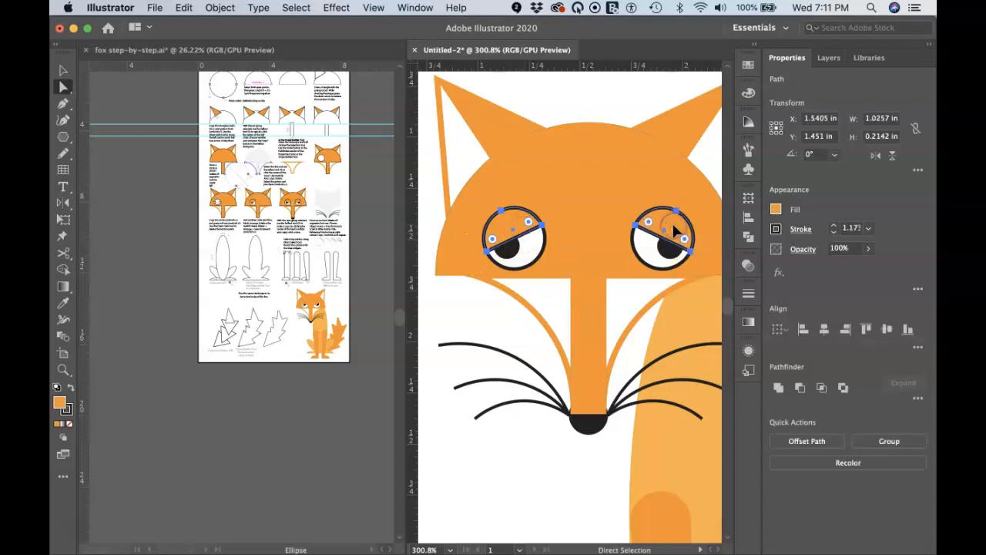
left_click(776, 228)
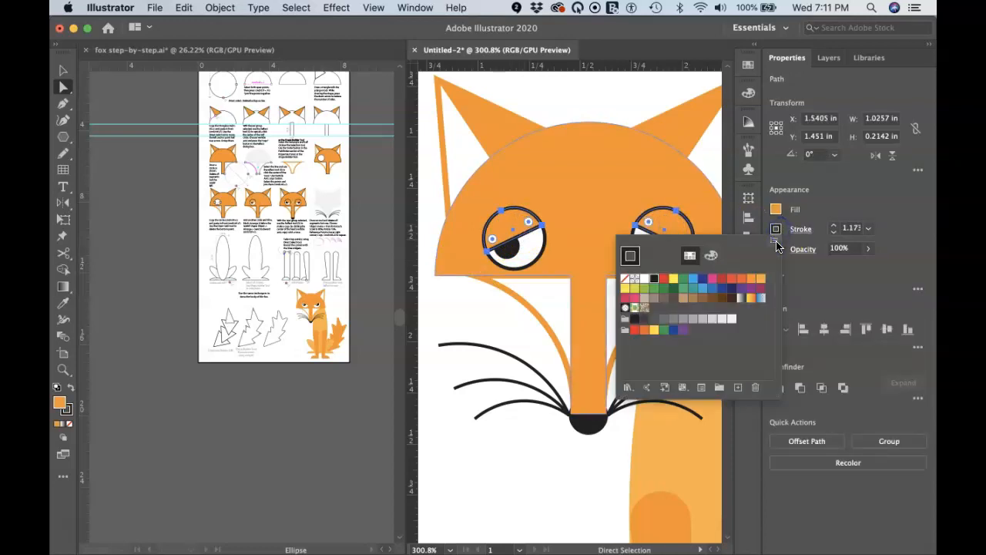
left_click(742, 279)
left_click(459, 324)
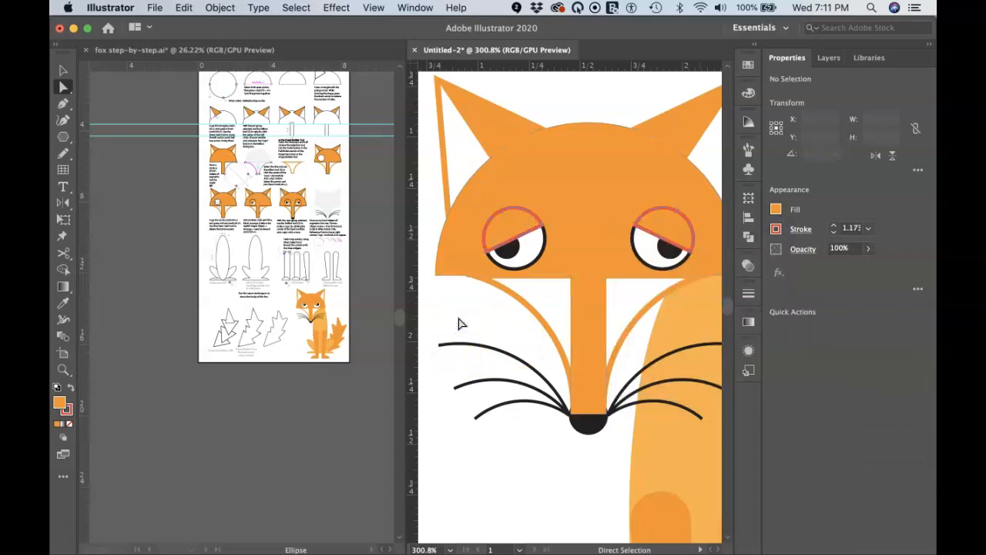
Remove the stroke from both white eye circles by setting it to None.
left_click(530, 245)
left_click(639, 252, "shift")
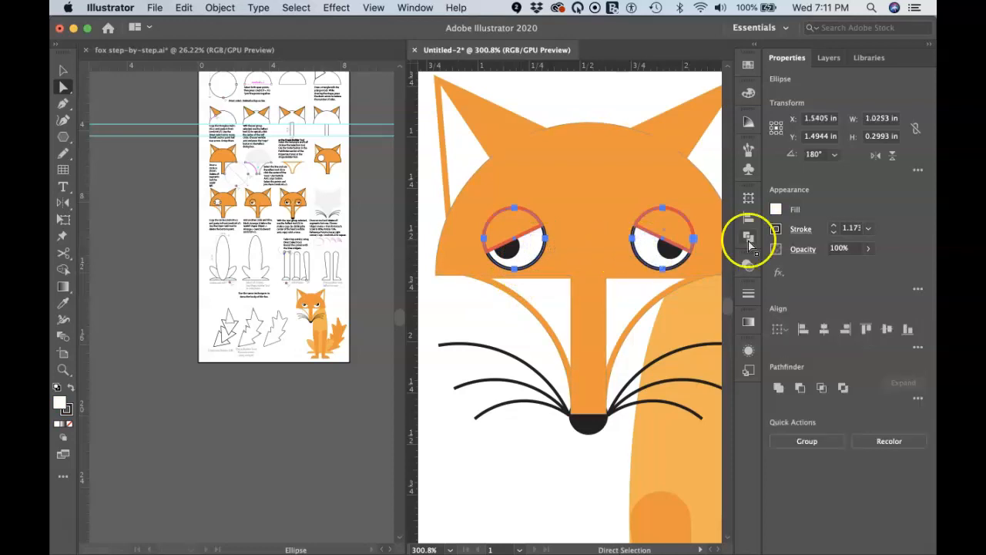
left_click(777, 230)
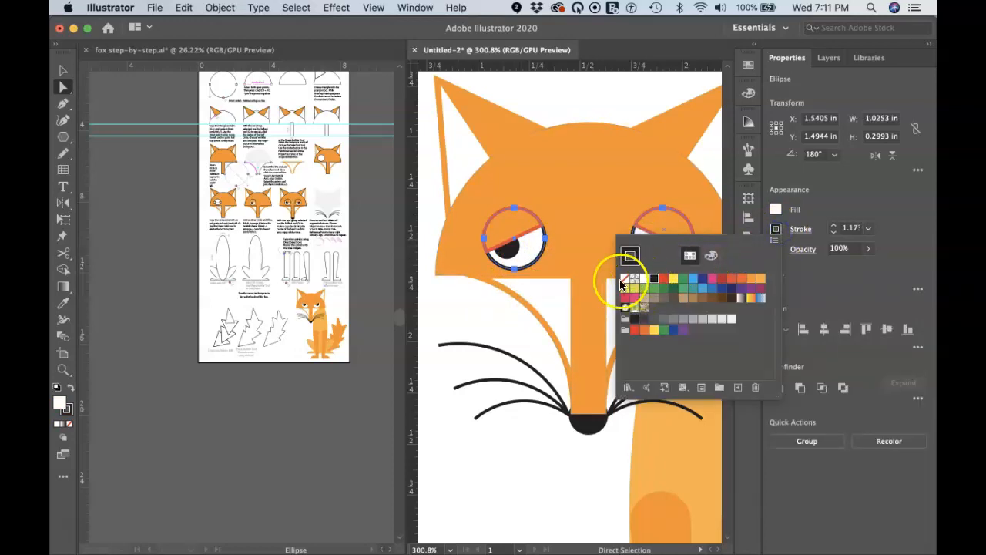
left_click(625, 278)
left_click(478, 333)
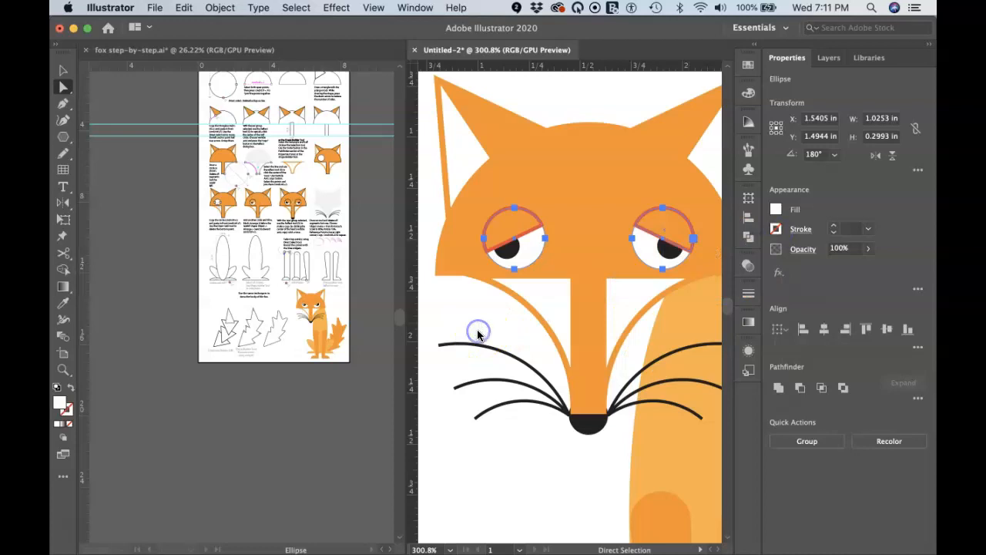
left_click(477, 331)
Draw a short curved line about 0.10 in wide and 0.18 in high on the forehead between the eyes with the Pencil tool.
scroll(473, 330, "down", 3)
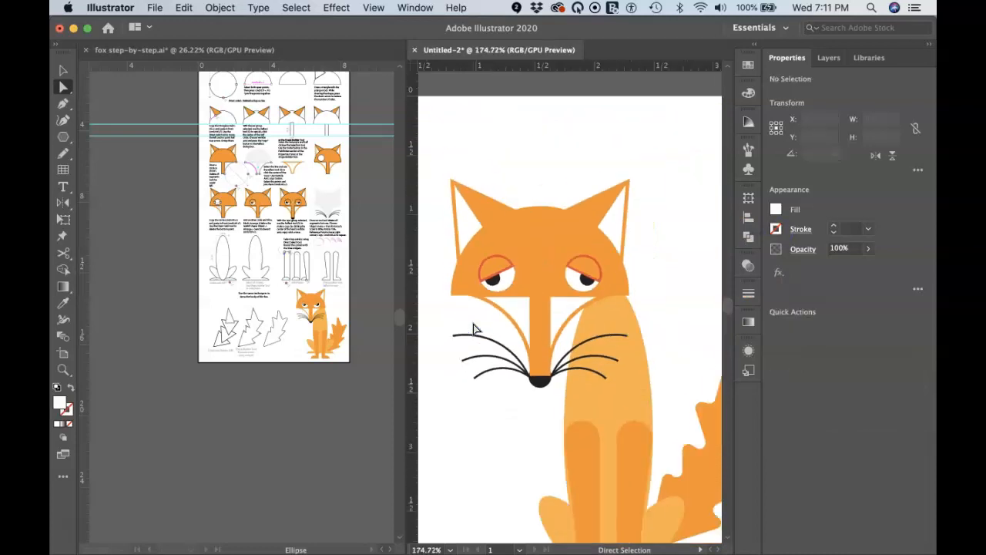
scroll(473, 330, "down", 2)
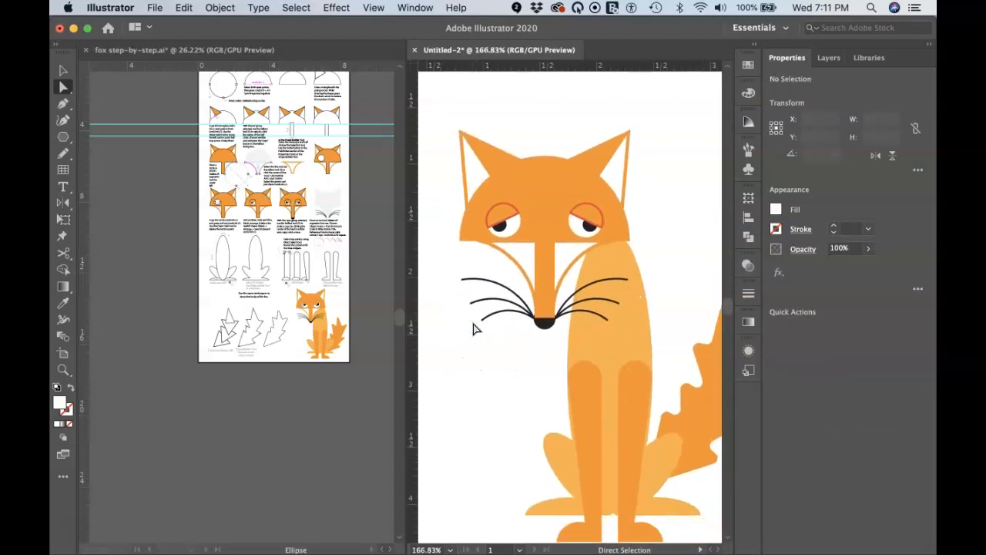
scroll(474, 329, "down", 2)
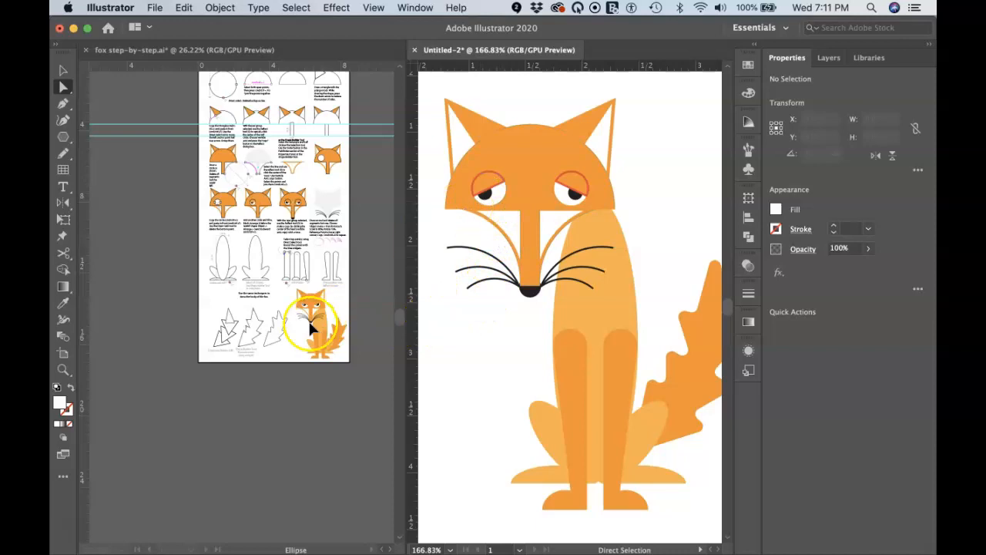
scroll(510, 222, "up", 8)
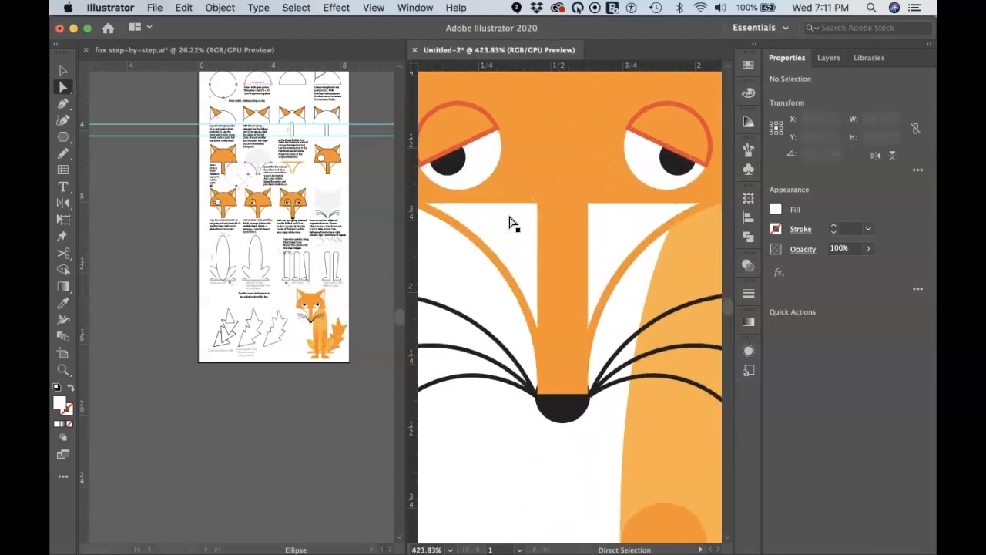
scroll(510, 222, "up", 2)
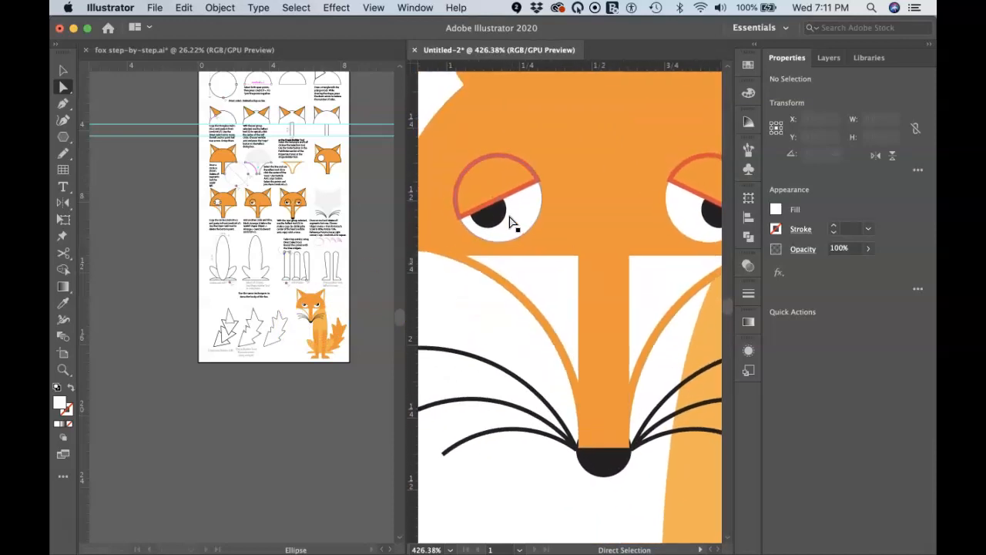
scroll(510, 221, "up", 2)
scroll(510, 222, "left", 1)
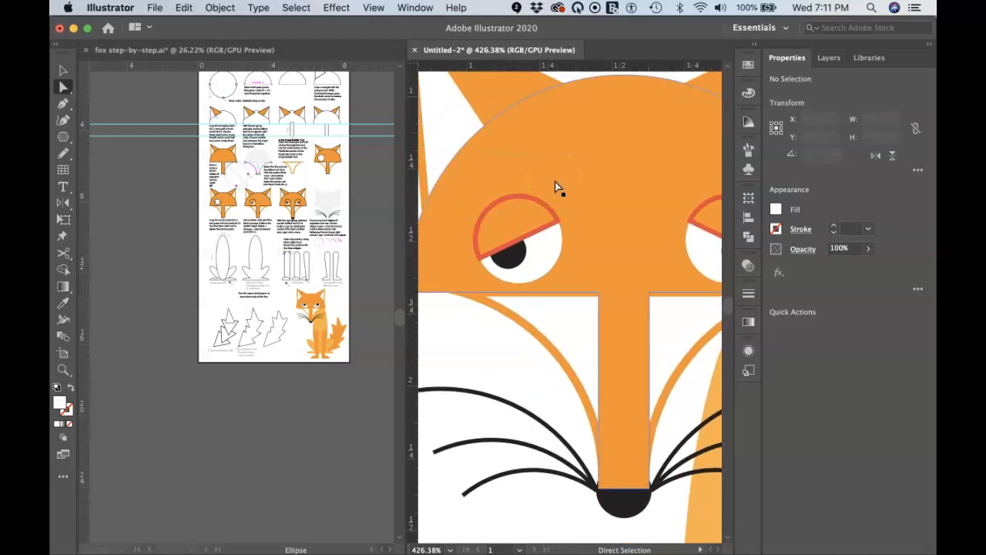
key("n")
left_click_drag(562, 203, 537, 245)
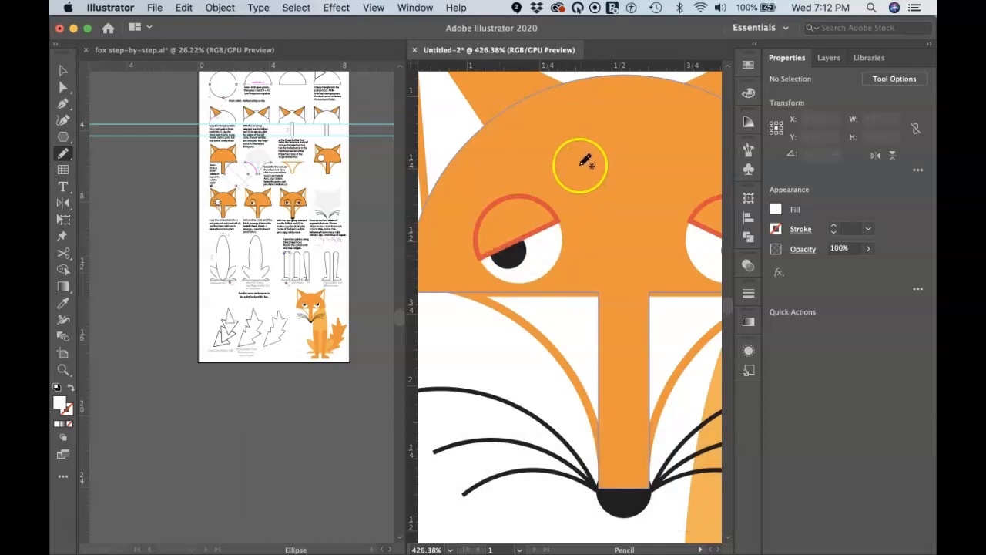
left_click_drag(581, 159, 581, 159)
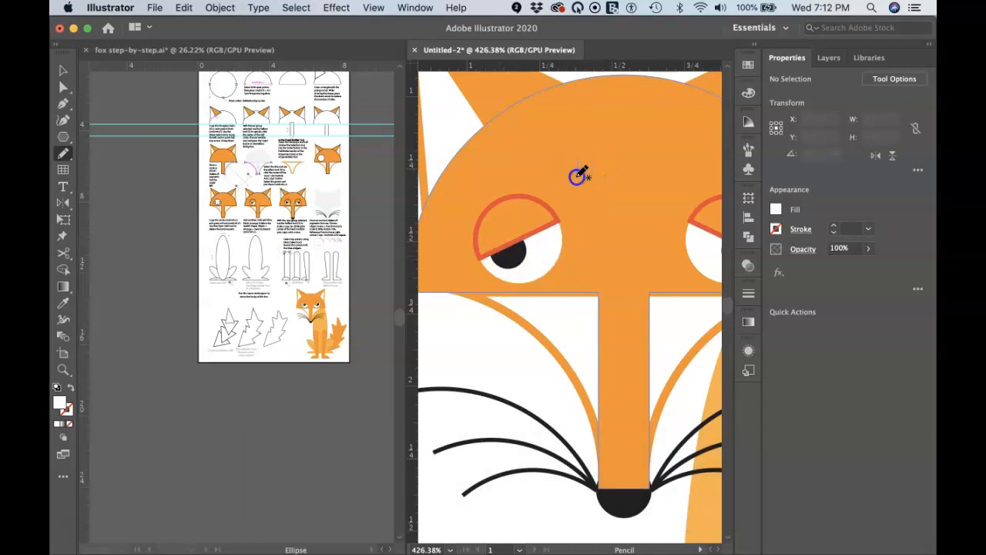
left_click_drag(606, 212, 607, 210)
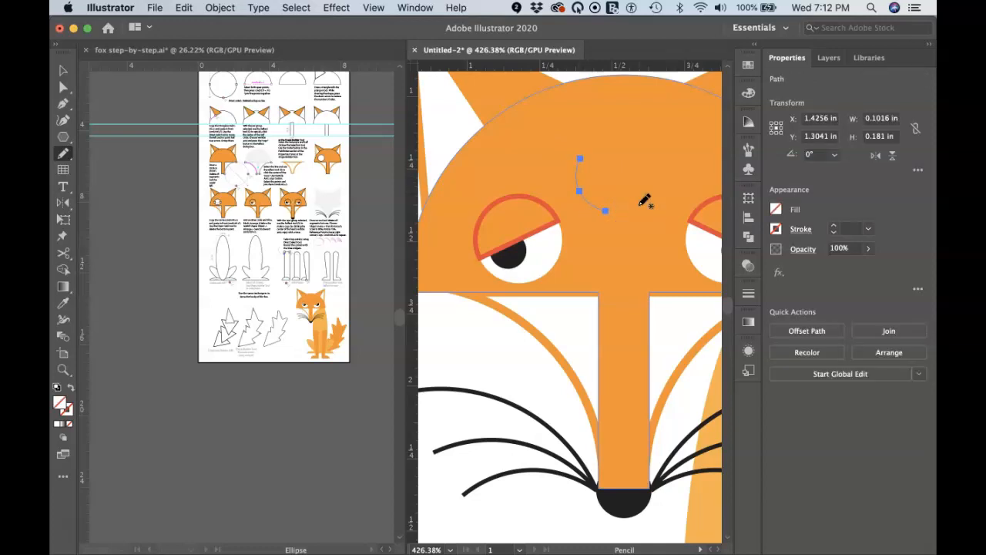
Give the curved forehead line a white stroke with a weight of 2 pt.
left_click(776, 229)
left_click(645, 280)
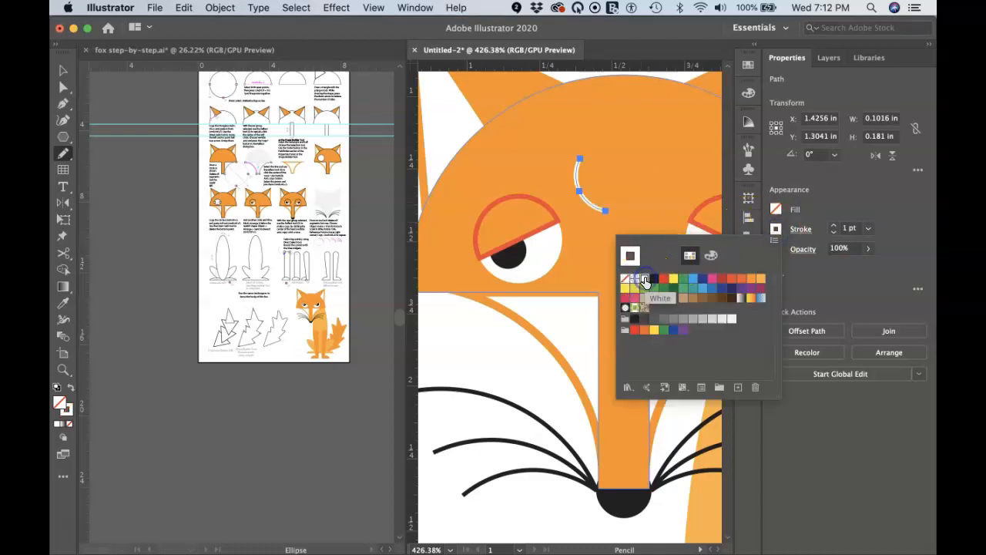
left_click(842, 194)
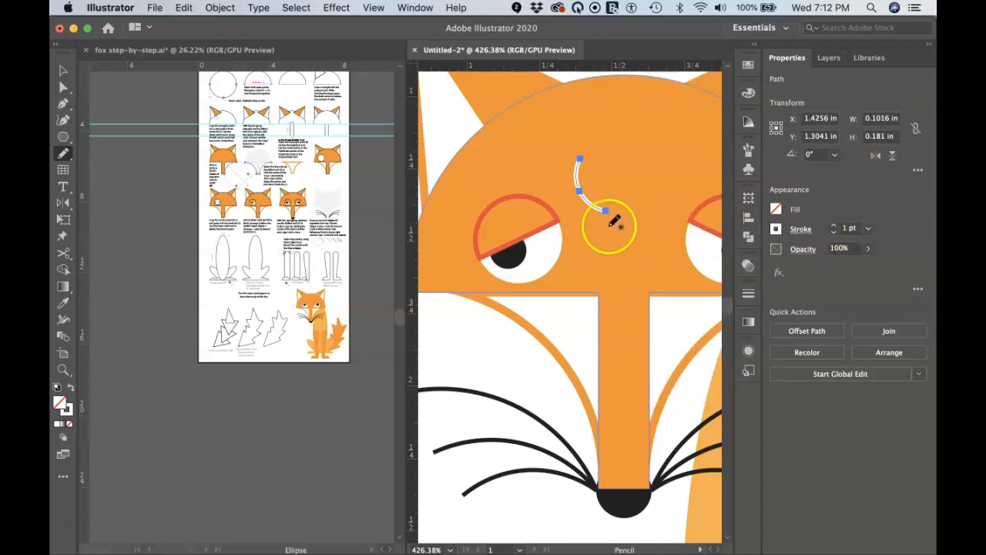
left_click(835, 226)
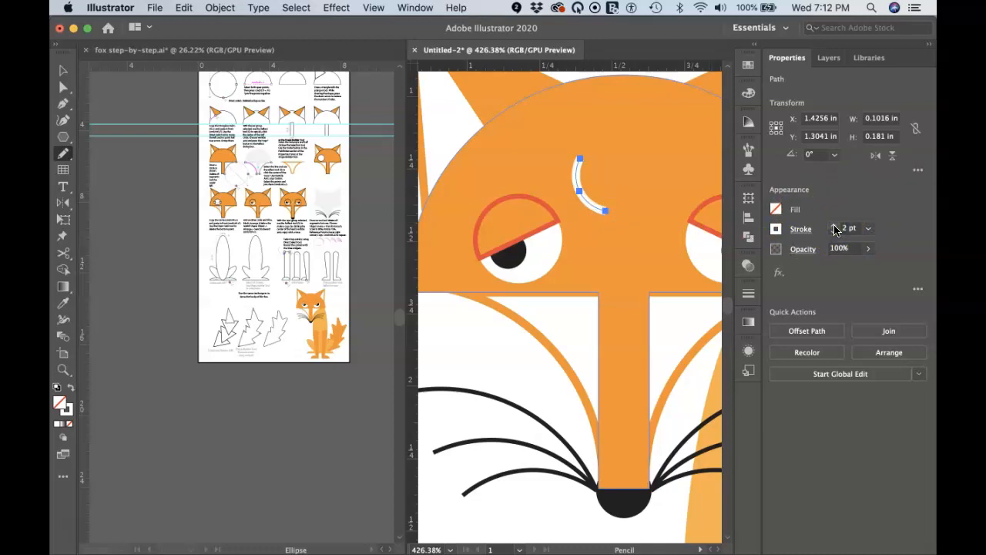
Widen the upper end of the white curved forehead line and taper its lower end to a point with the Width tool.
scroll(564, 188, "up", 5)
left_click(547, 196)
key("super+z")
scroll(590, 195, "up", 4)
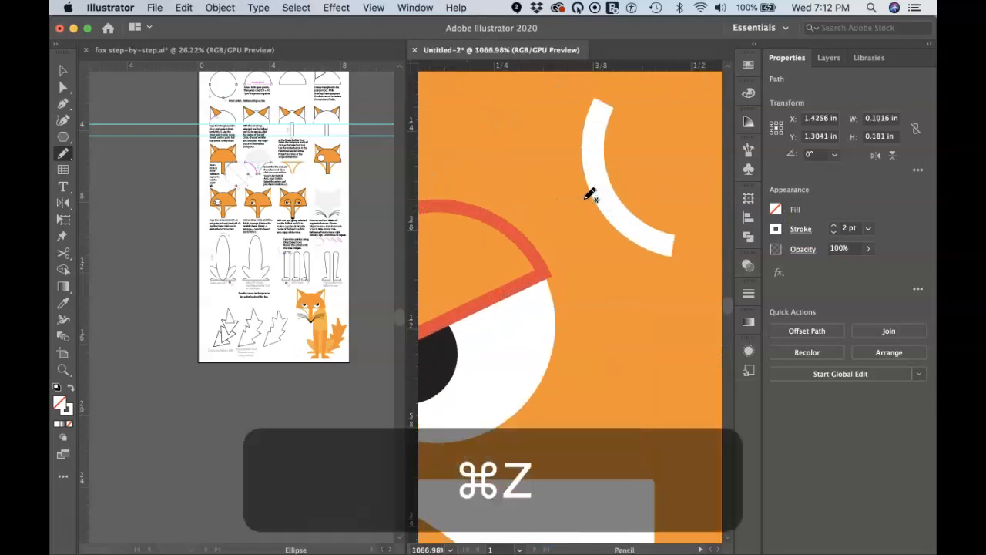
scroll(590, 195, "up", 2)
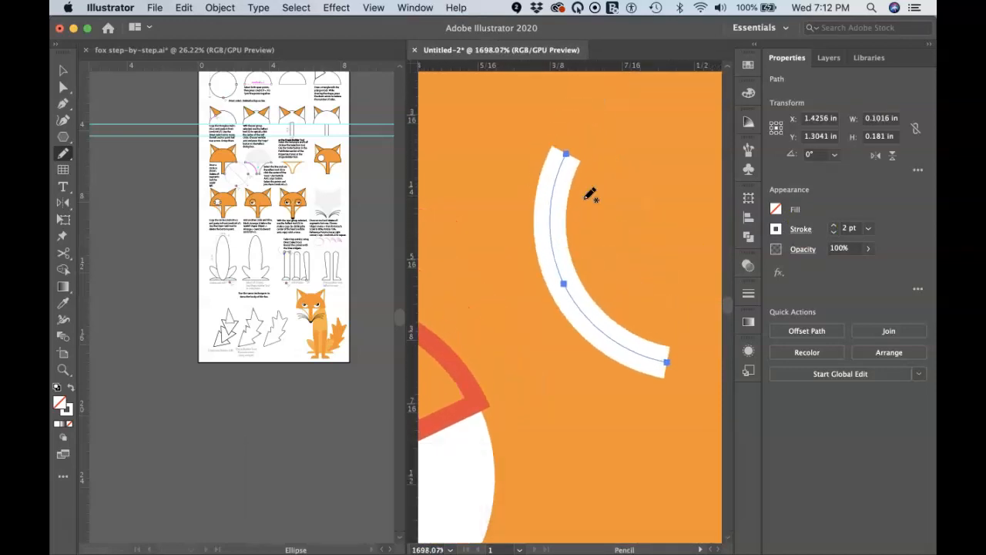
scroll(590, 195, "up", 1)
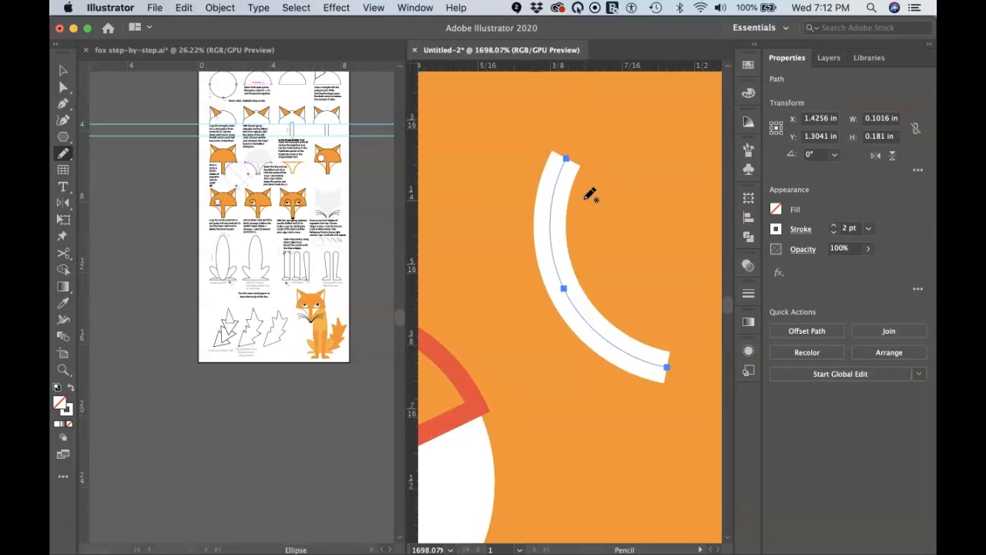
left_click(148, 351)
left_click(63, 319)
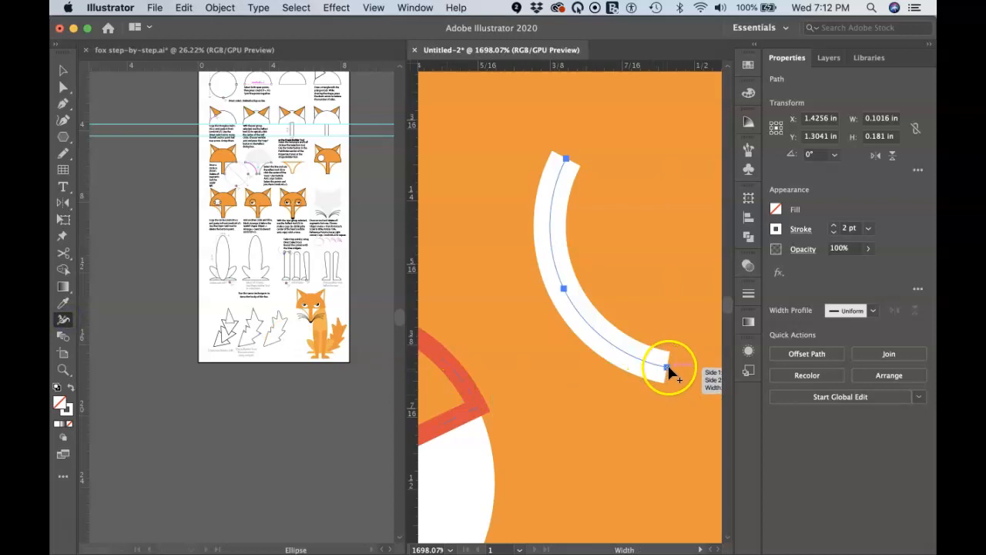
left_click_drag(666, 365, 673, 337)
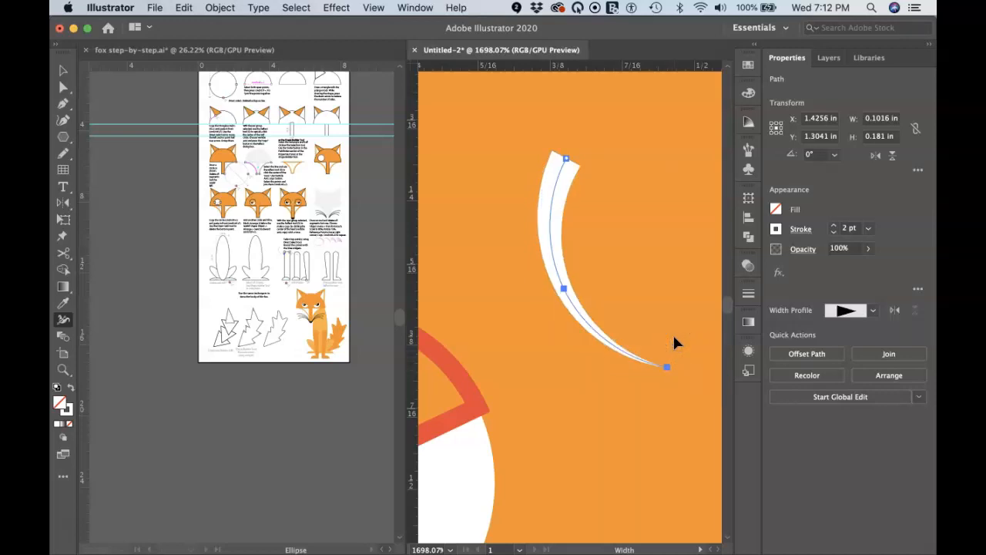
key("super+z")
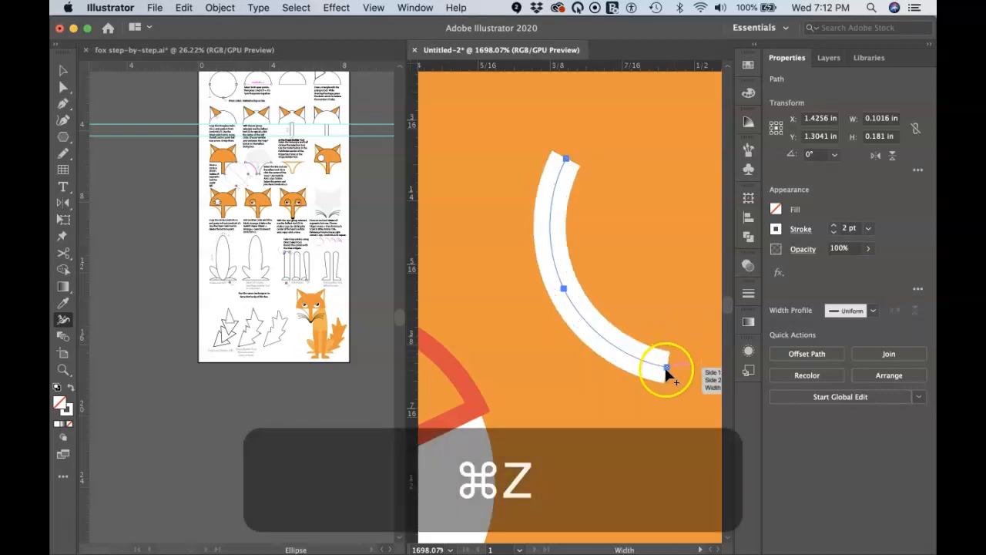
left_click_drag(587, 168, 599, 169)
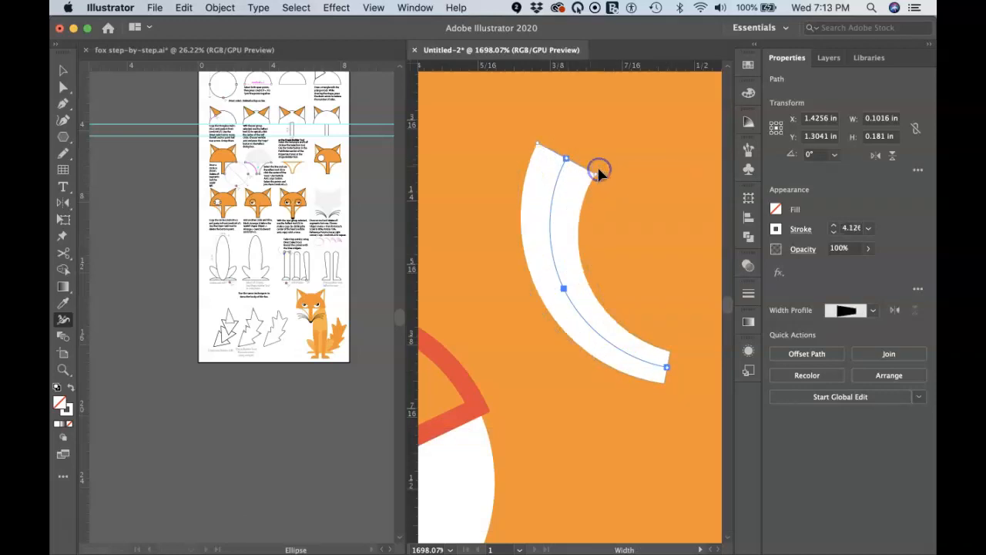
left_click_drag(667, 348, 667, 368)
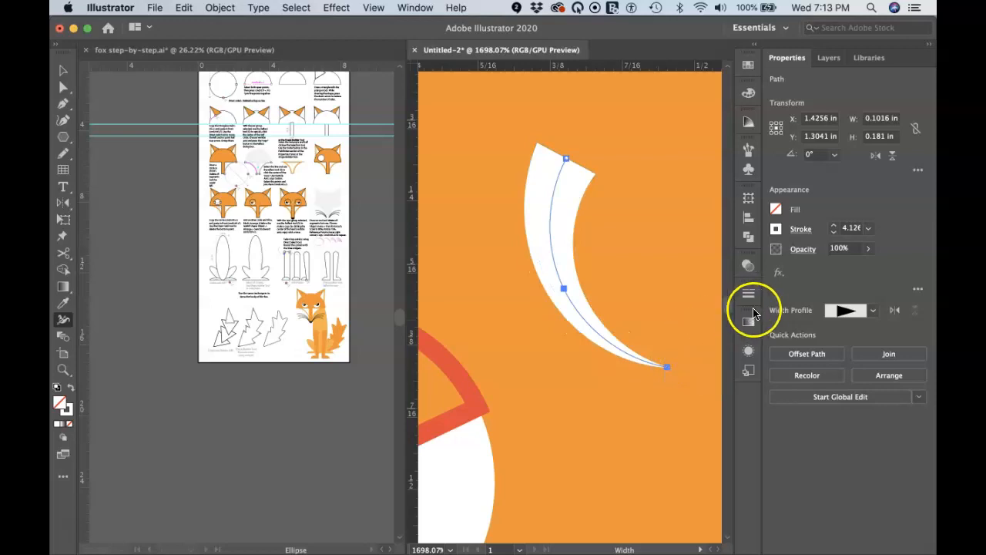
Give the tapered white line a round stroke cap.
left_click(800, 229)
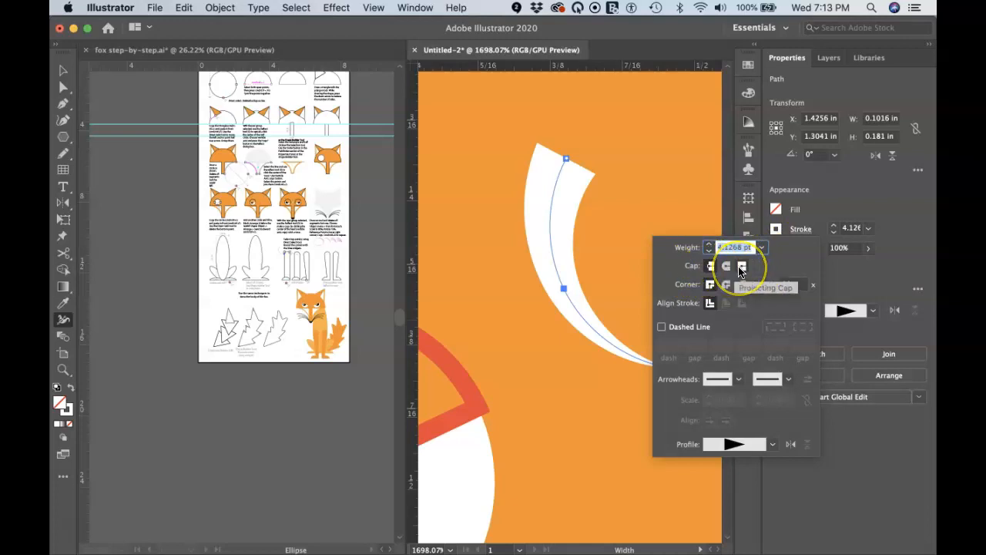
left_click(726, 266)
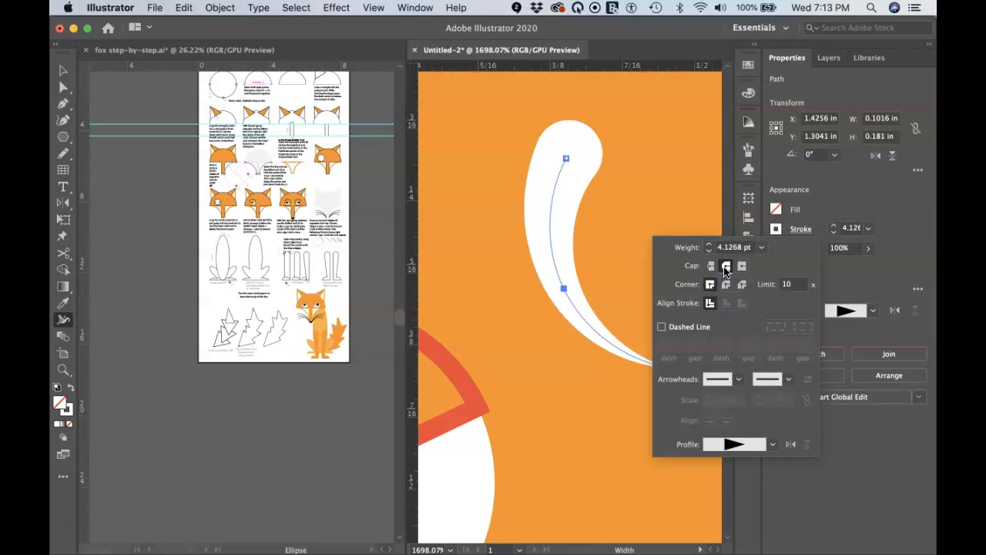
left_click(889, 262)
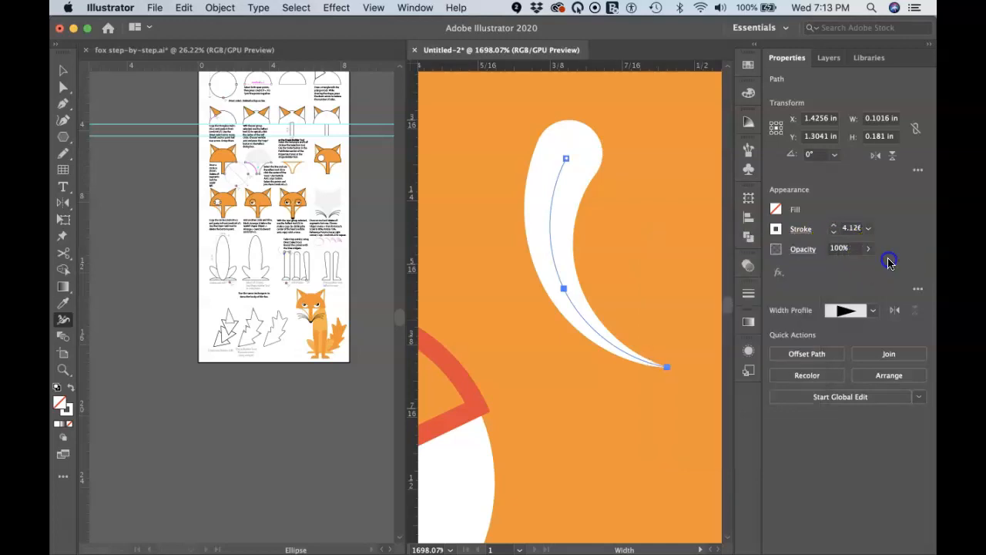
Try Width Profile 2 on the white line's stroke, and undo the profile change.
left_click(801, 231)
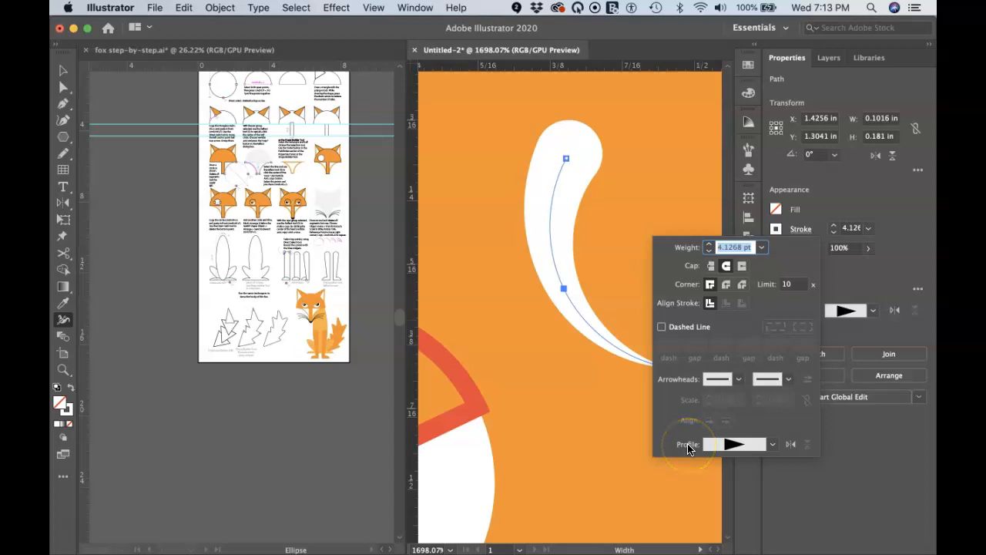
left_click(772, 445)
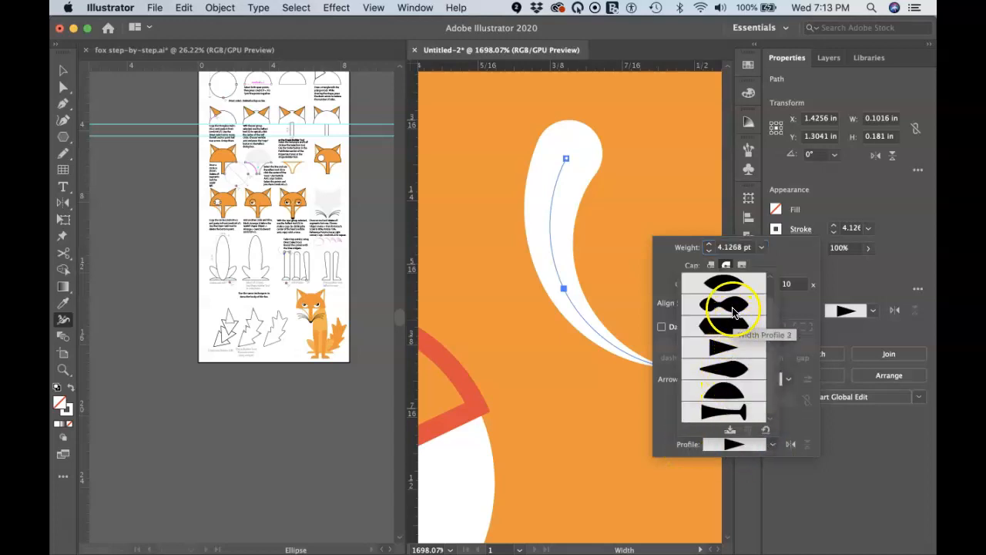
left_click(732, 308)
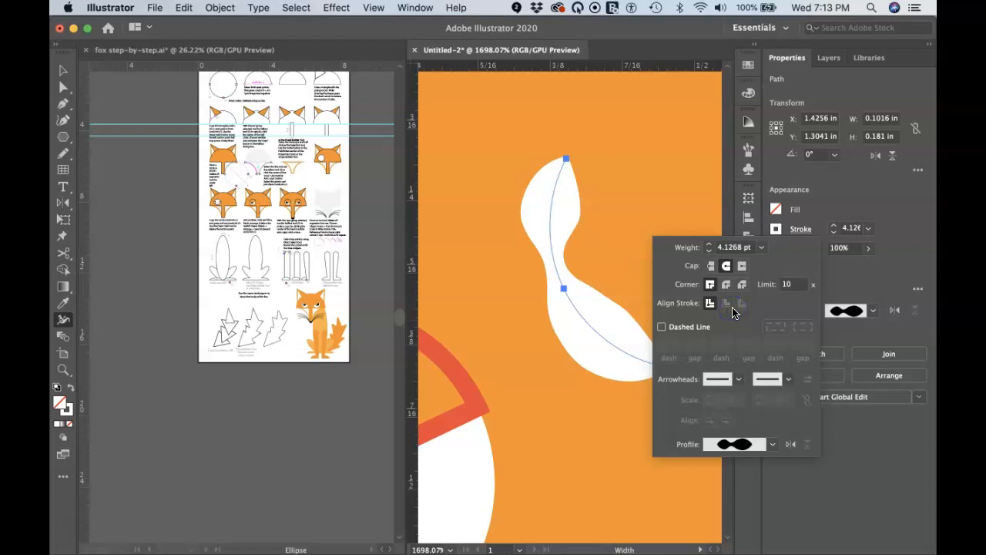
left_click(772, 445)
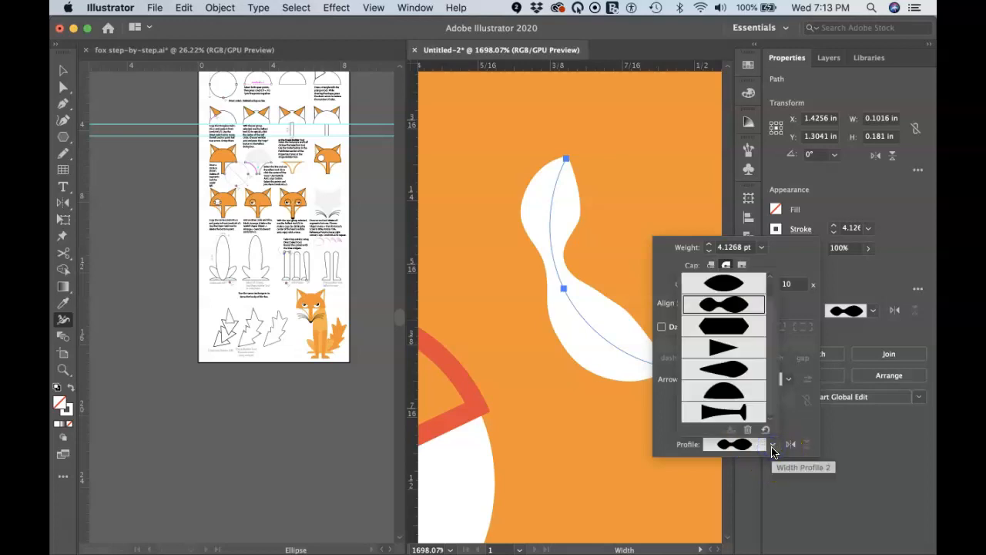
left_click(759, 447)
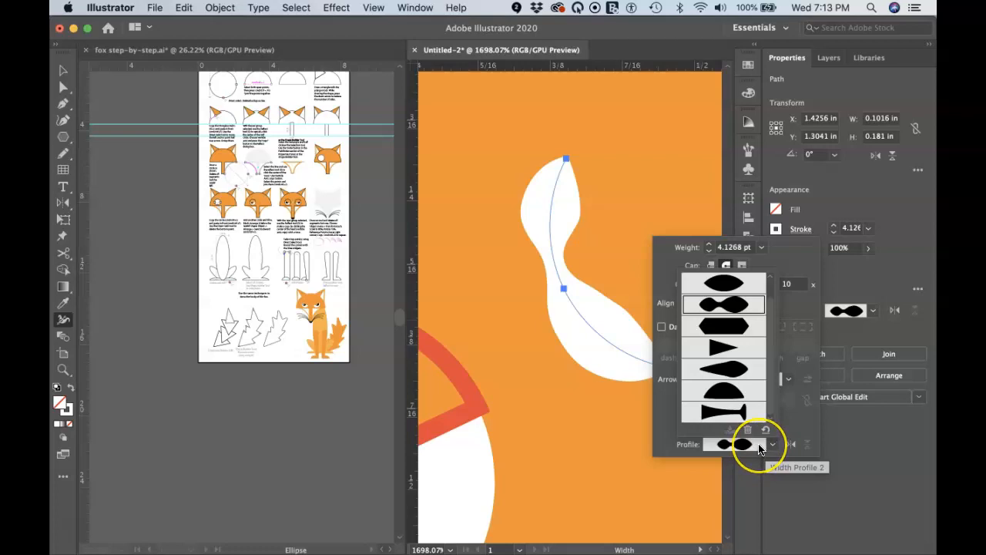
left_click(796, 427)
left_click(863, 297)
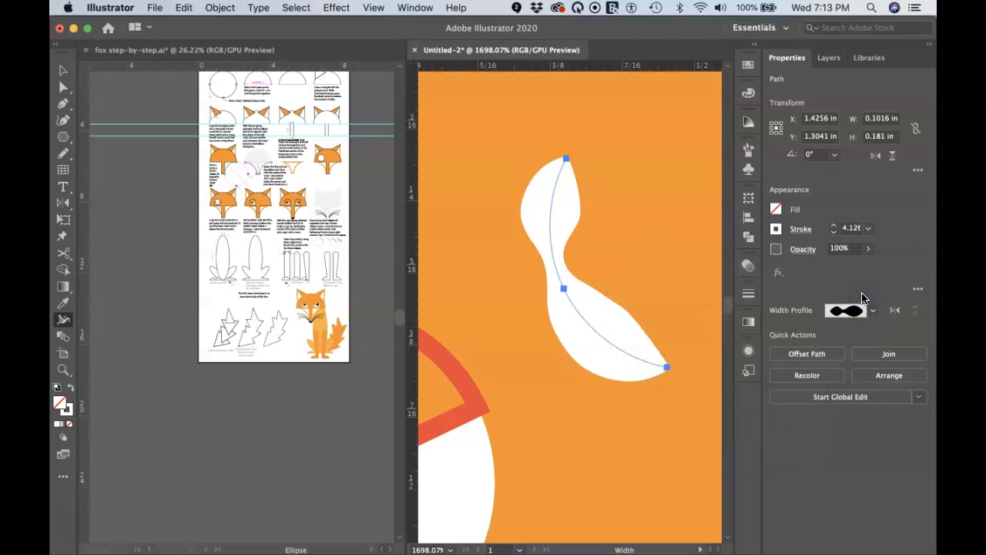
key("super+z")
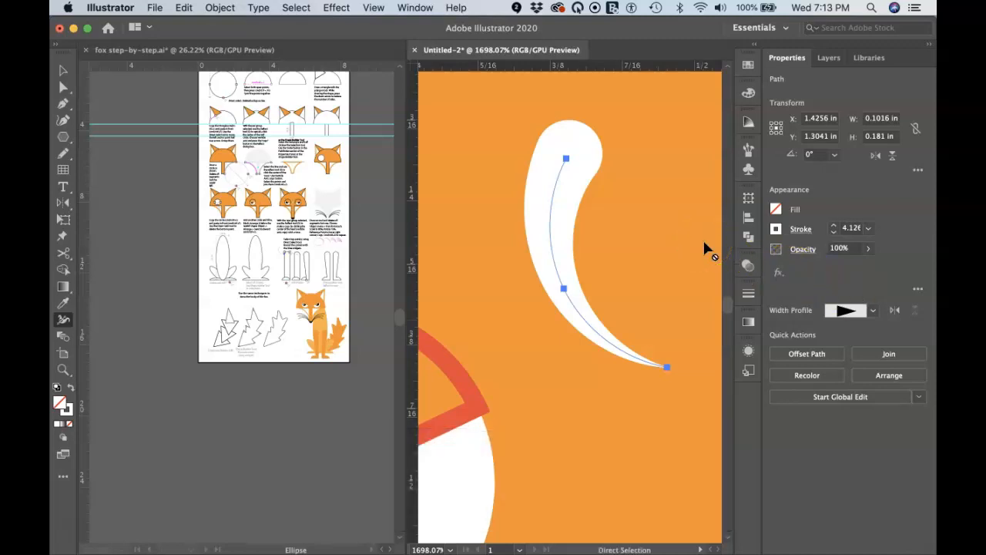
Move the white teardrop highlight from the forehead onto the pupil of the eye on its left.
key("super+minus")
key("super+minus")
key("super+minus")
scroll(704, 243, "left", 4)
scroll(704, 243, "down", 2)
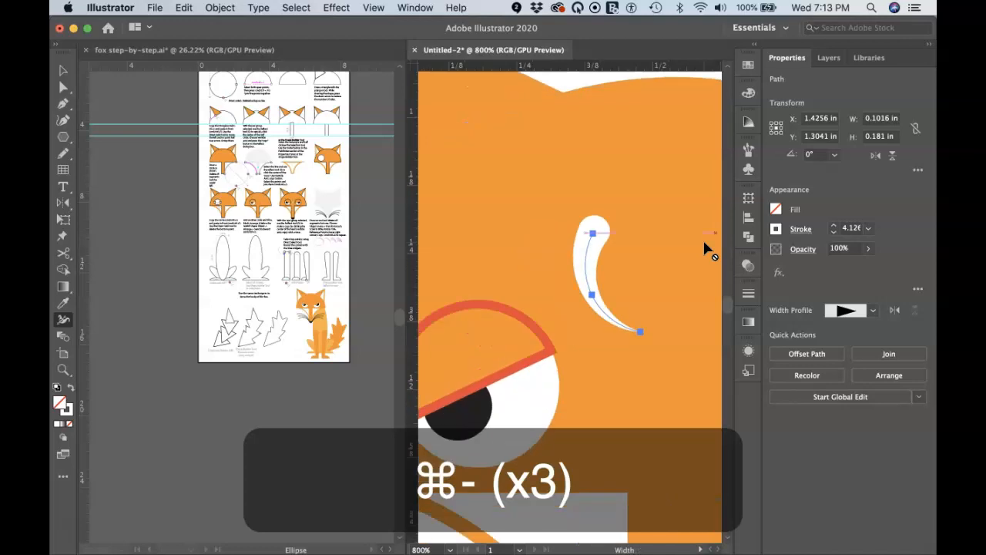
left_click(674, 228)
left_click_drag(677, 233, 668, 215)
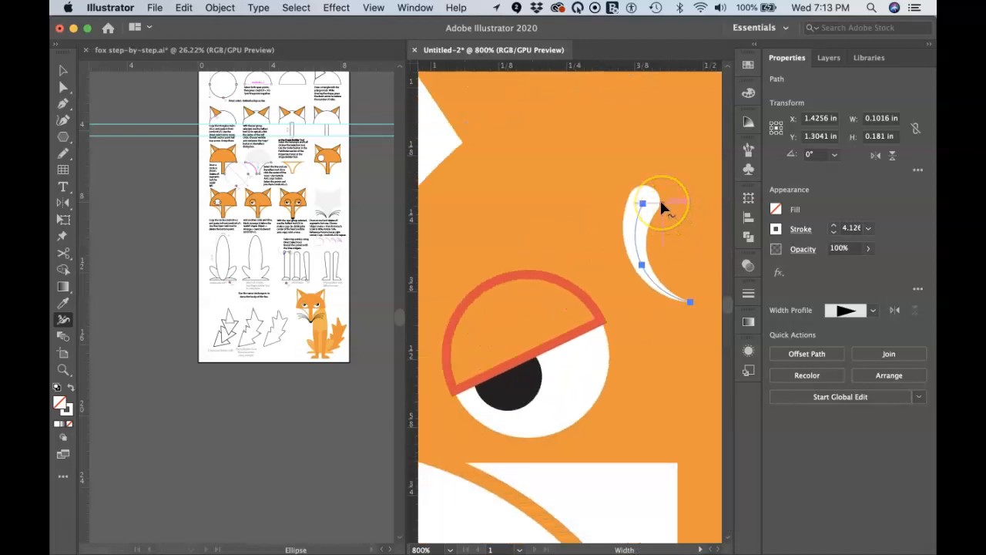
key("v")
left_click_drag(645, 213, 484, 325)
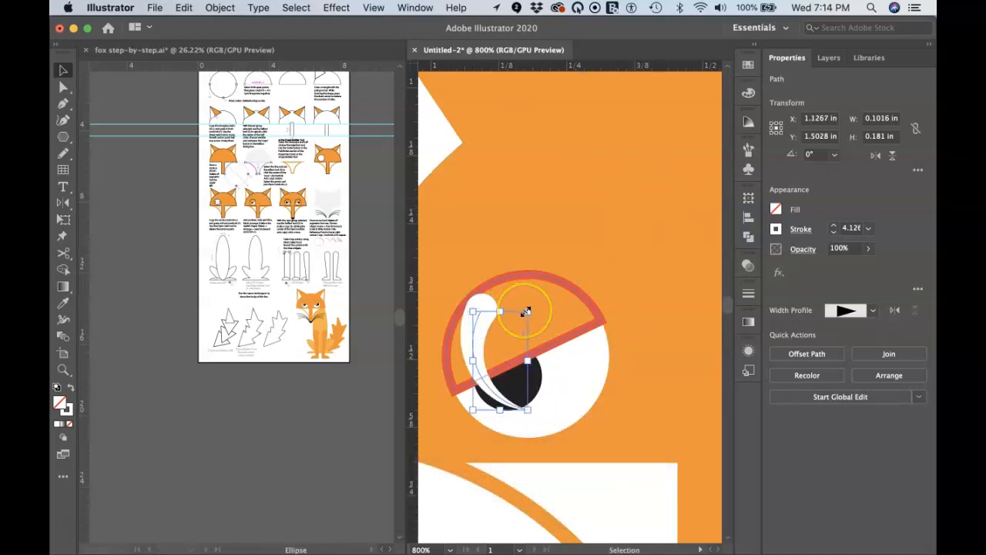
Scale the highlight down to about 0.045 in wide and 0.08 in high, and nudge it into place over the pupil.
left_click_drag(472, 311, 505, 361)
key("Left")
key("Left")
key("Up")
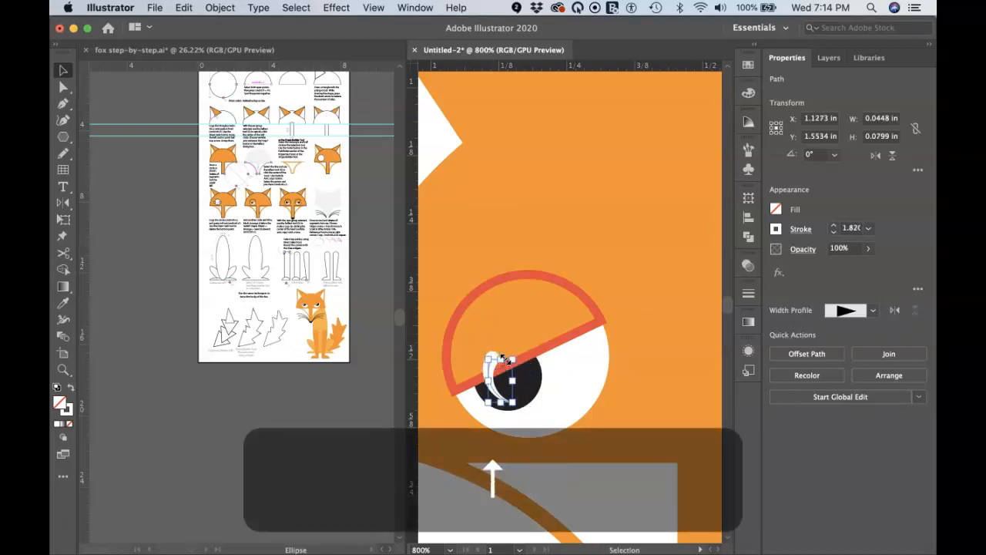
Move the highlight path into that eye's group in the layer stack, directly beneath the eyelid and above the pupil.
left_click(570, 375)
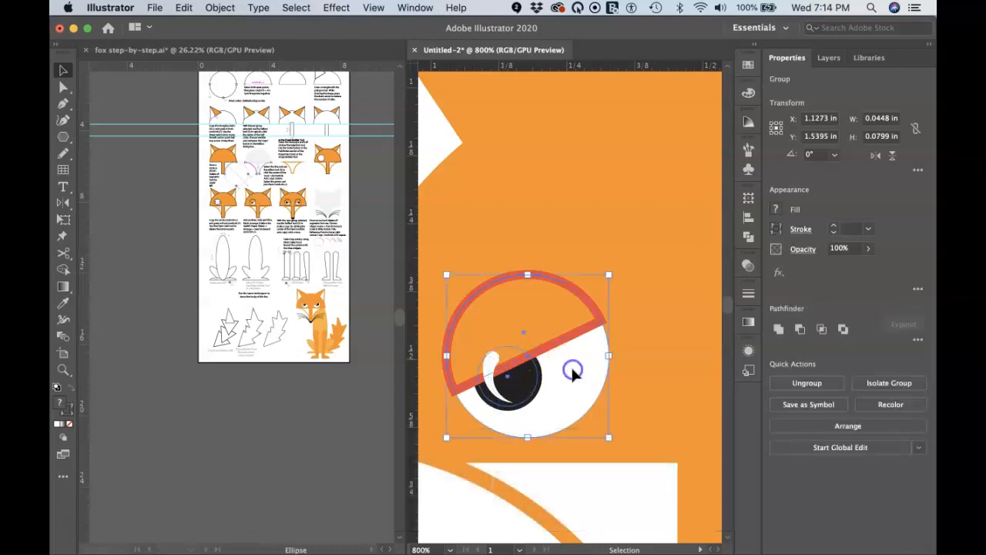
left_click(501, 392)
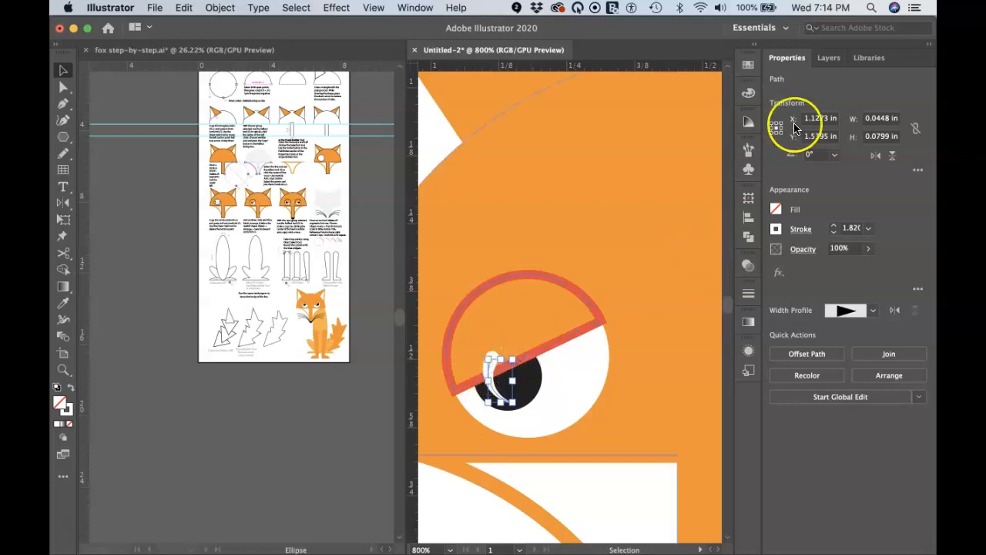
left_click(826, 64)
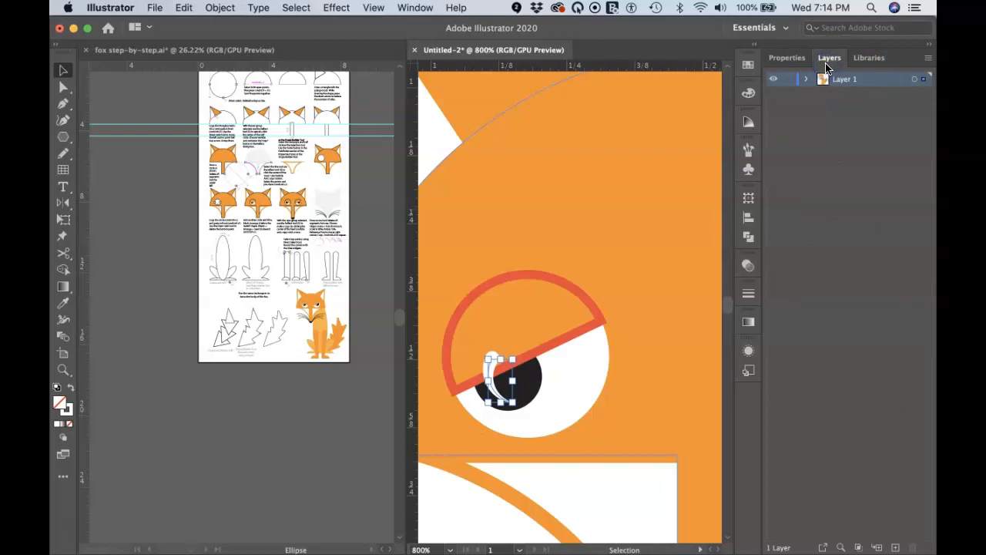
left_click(806, 78)
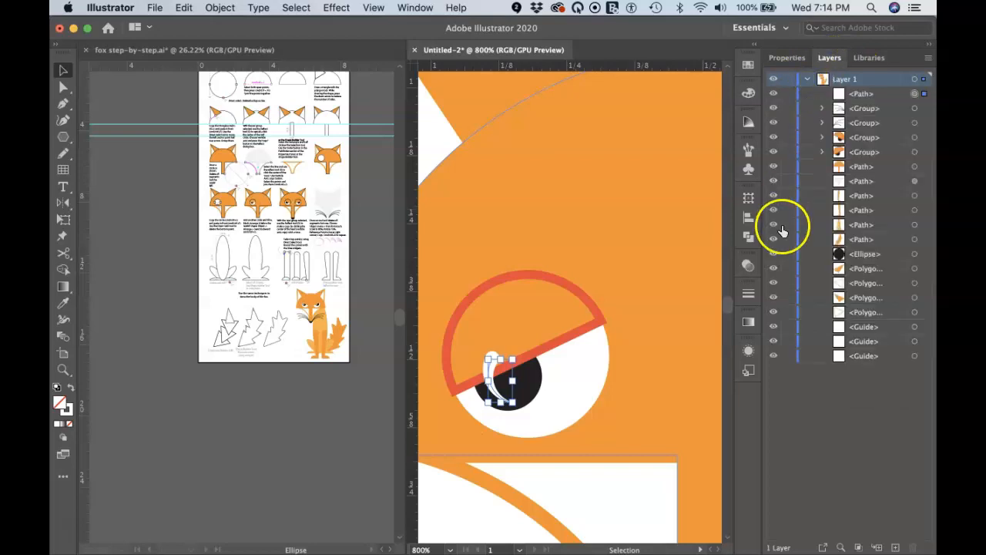
left_click(858, 150)
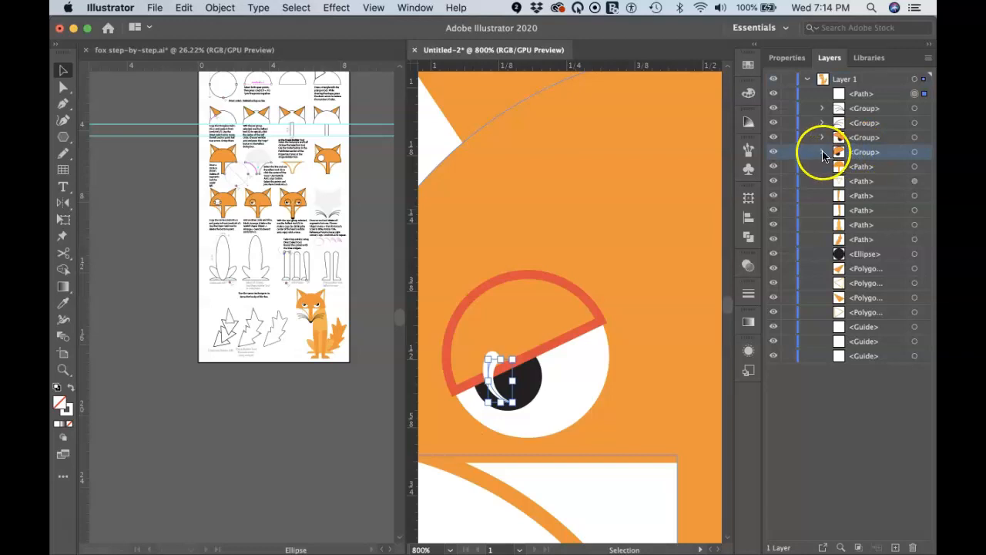
left_click(823, 151)
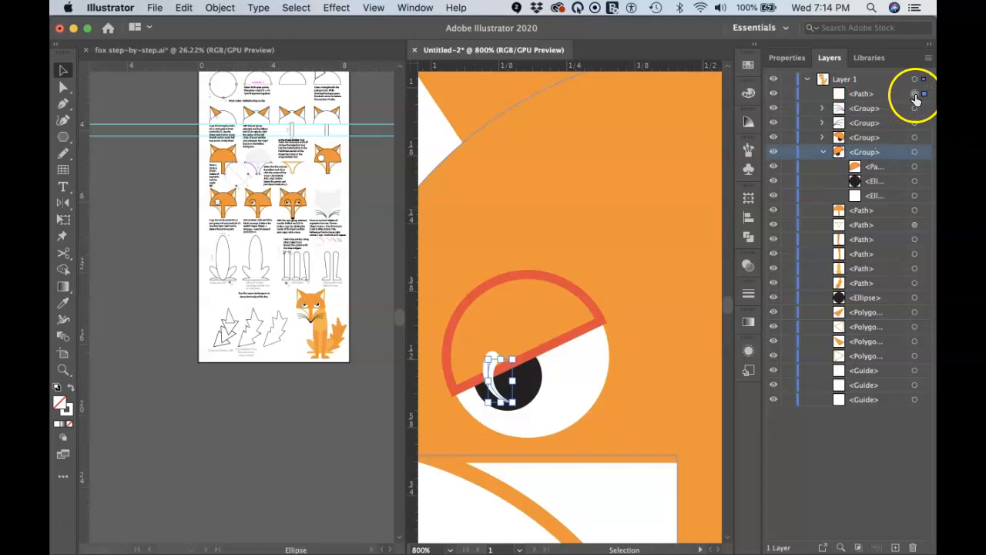
left_click(878, 95)
left_click(774, 94)
left_click(775, 94)
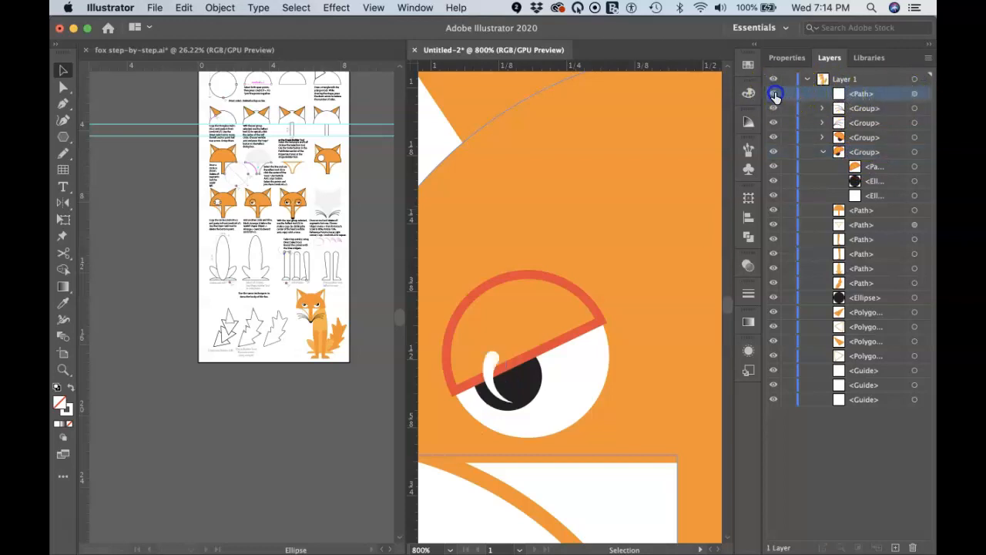
left_click(866, 98)
left_click_drag(866, 100, 867, 157)
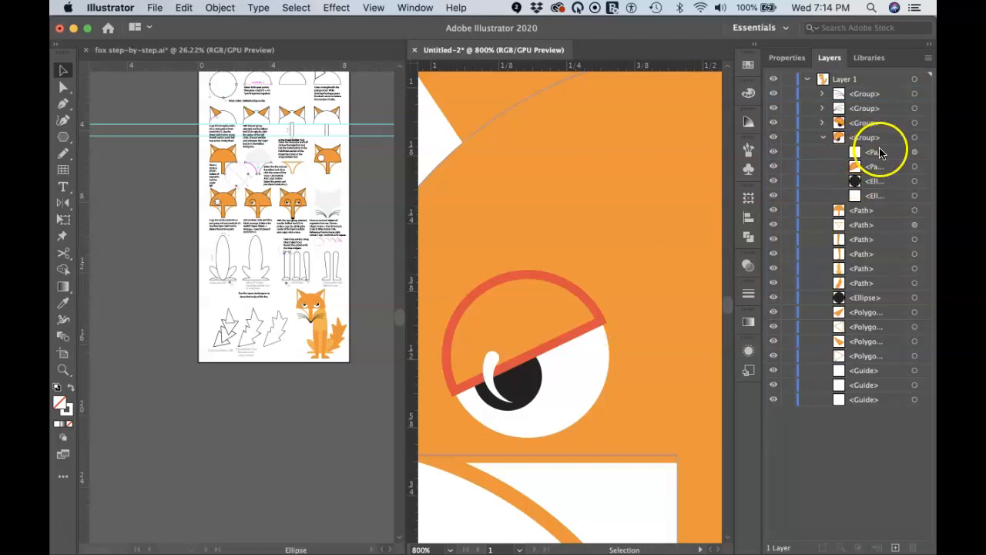
left_click_drag(873, 157, 871, 173)
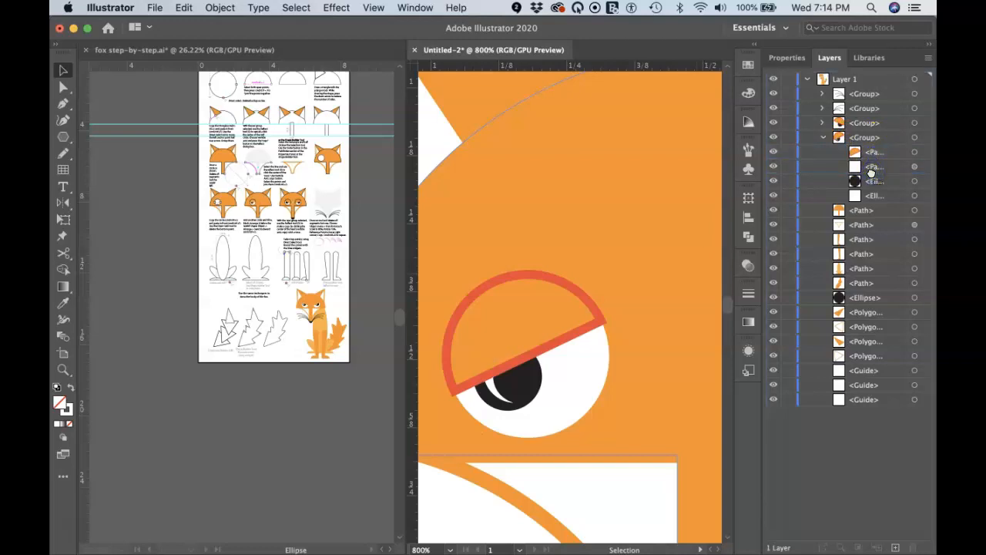
left_click(619, 278)
Isolate the eye group containing the white pupil highlight, and copy that highlight path.
left_click_drag(505, 376, 491, 383)
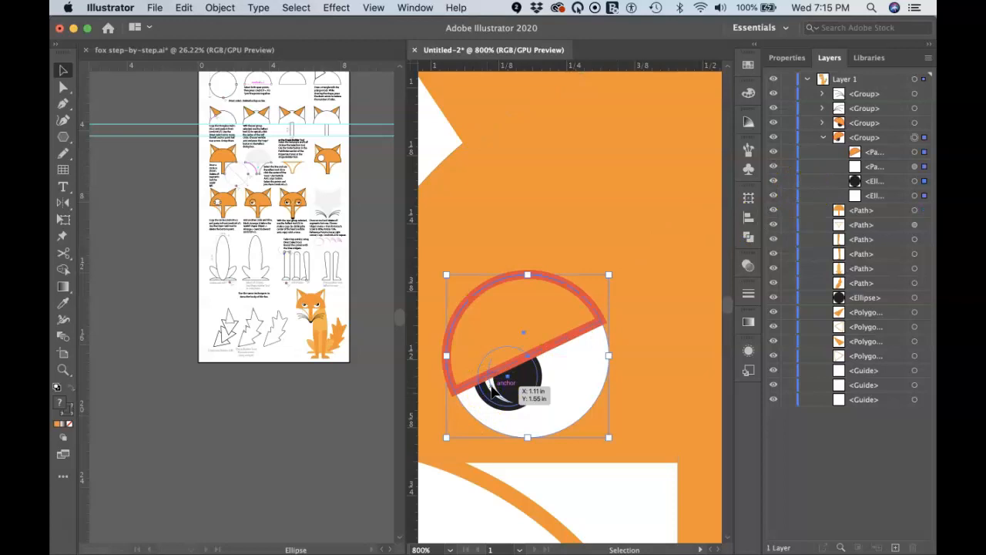
double_click(492, 384)
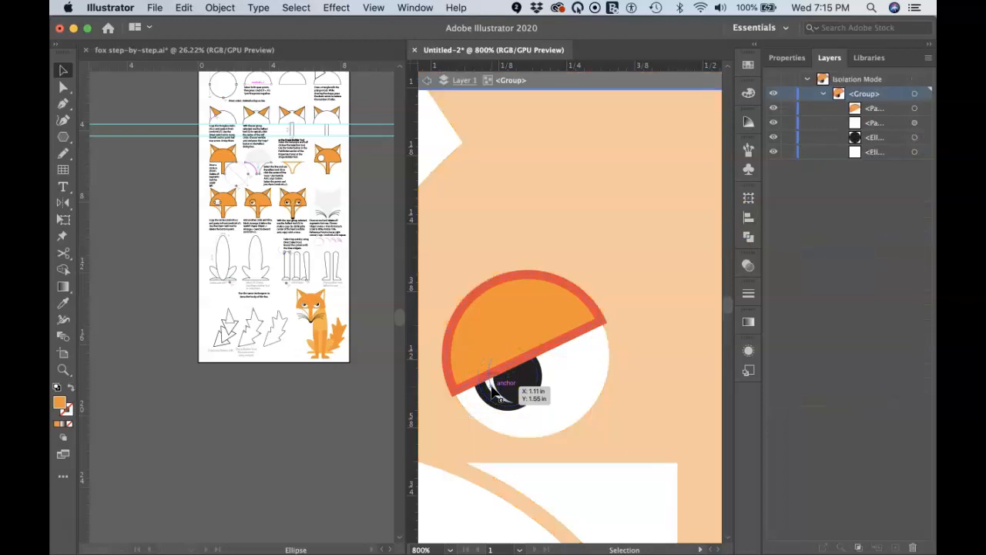
left_click(497, 391)
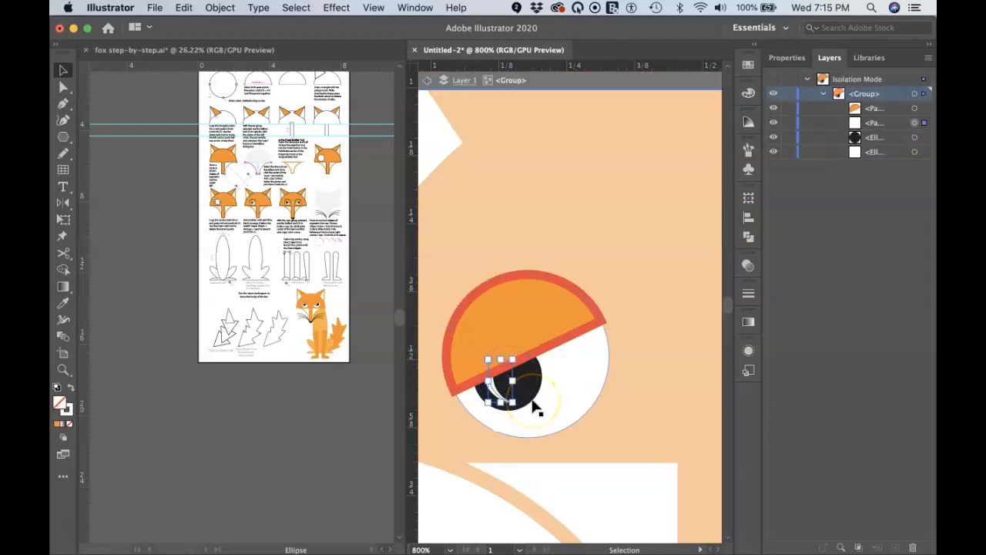
key("super+c")
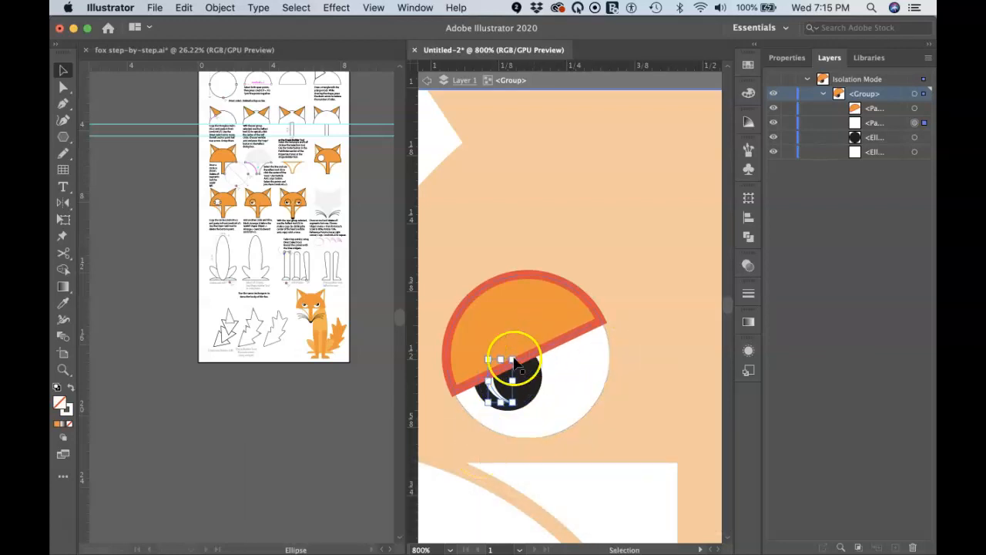
Paste the copied highlight inside the other eye's isolated group and place it over the inner side of that pupil.
double_click(450, 493)
scroll(632, 410, "right", 3)
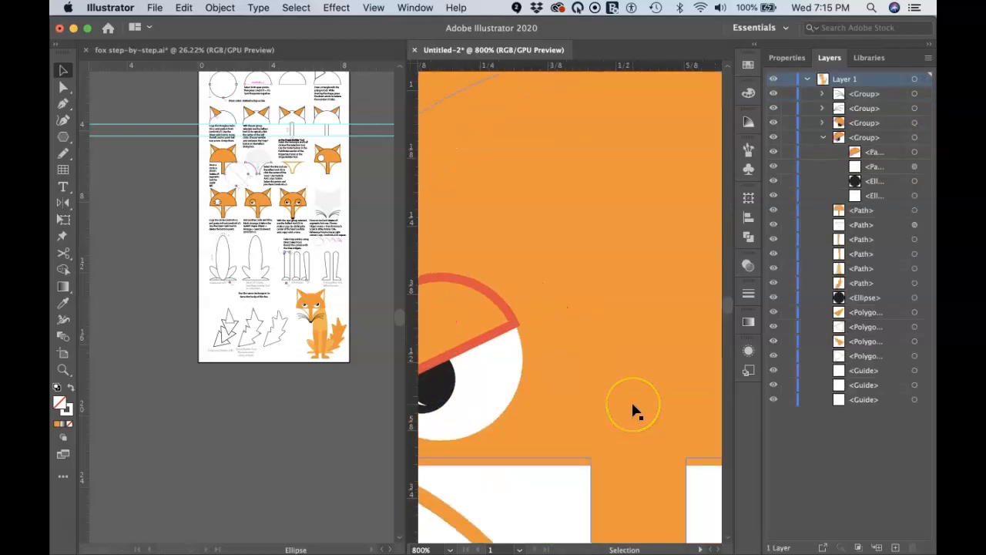
scroll(632, 409, "right", 5)
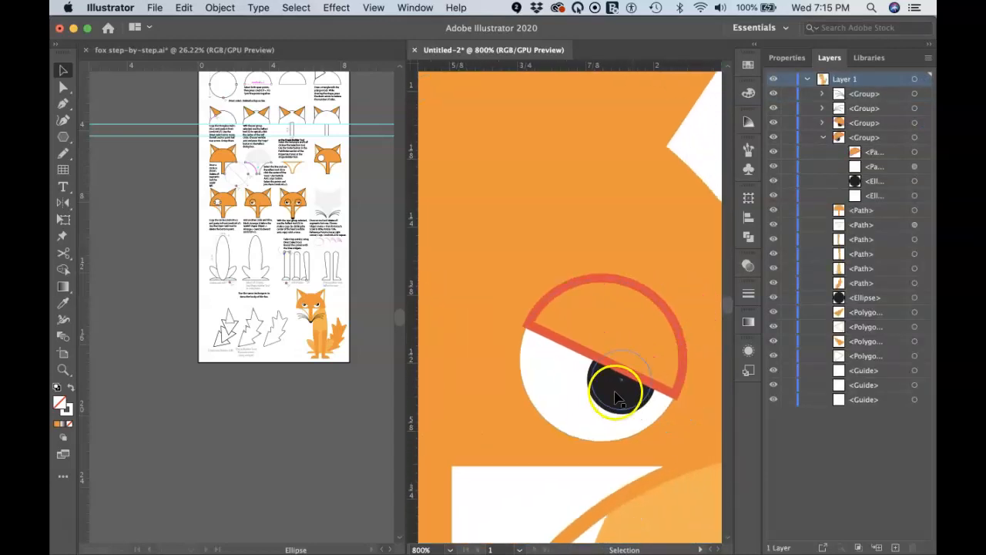
double_click(616, 396)
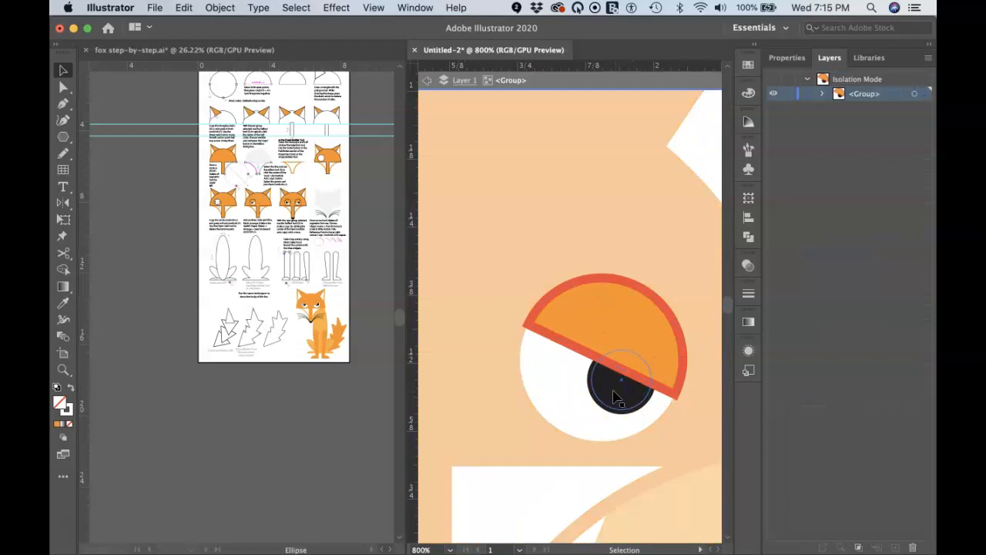
left_click(614, 396)
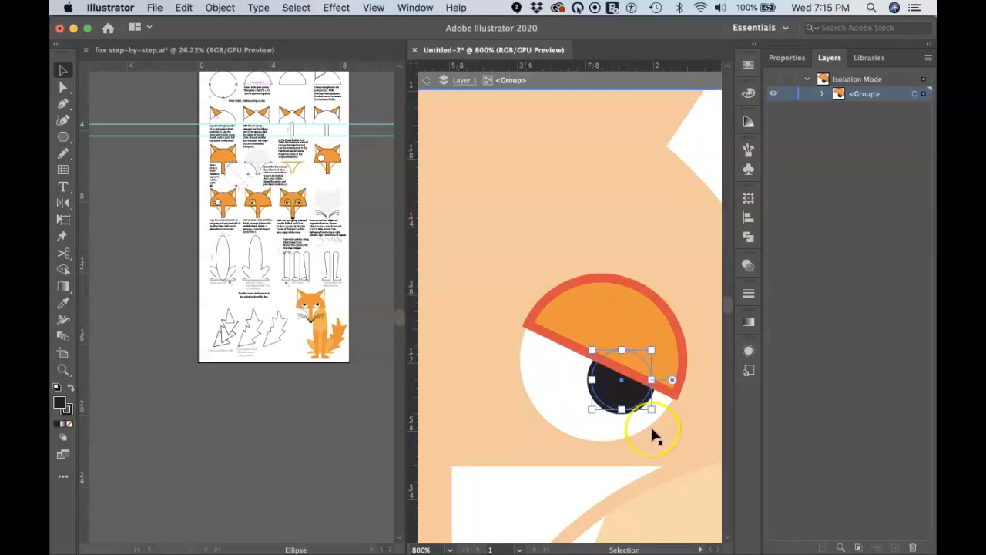
key("a")
key("super+v")
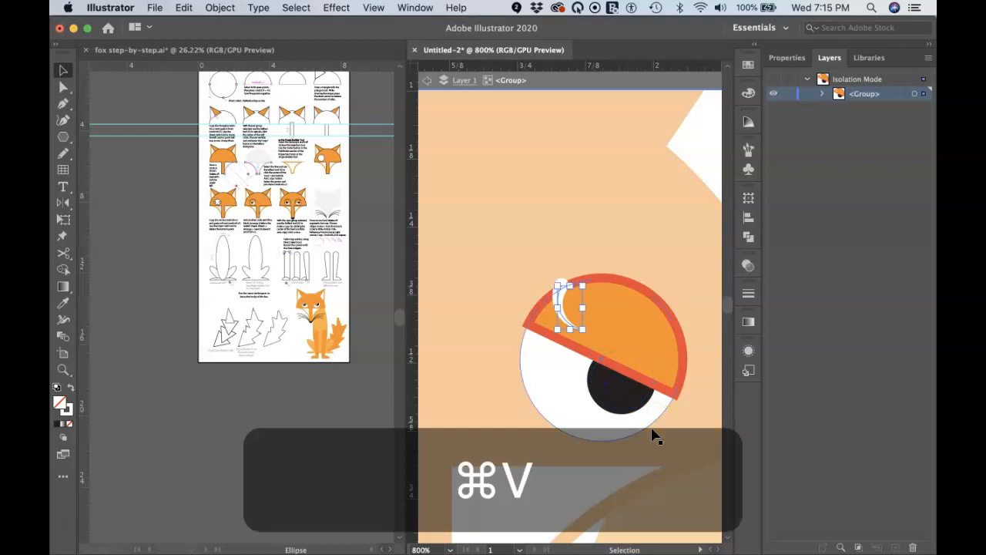
left_click_drag(560, 298, 606, 370)
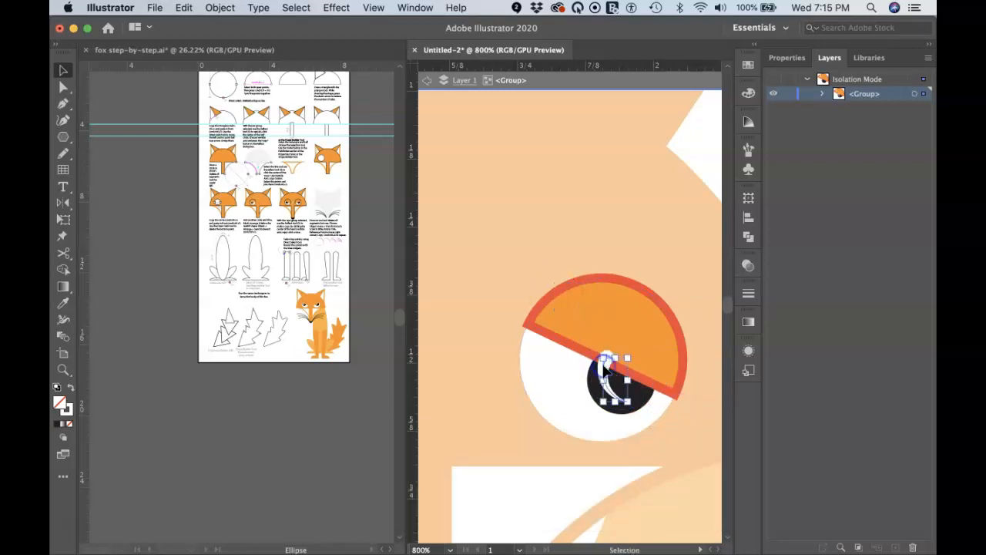
Restack the pasted highlight directly beneath the eyelid and above the pupil, leave isolation mode, and deselect everything.
left_click(821, 93)
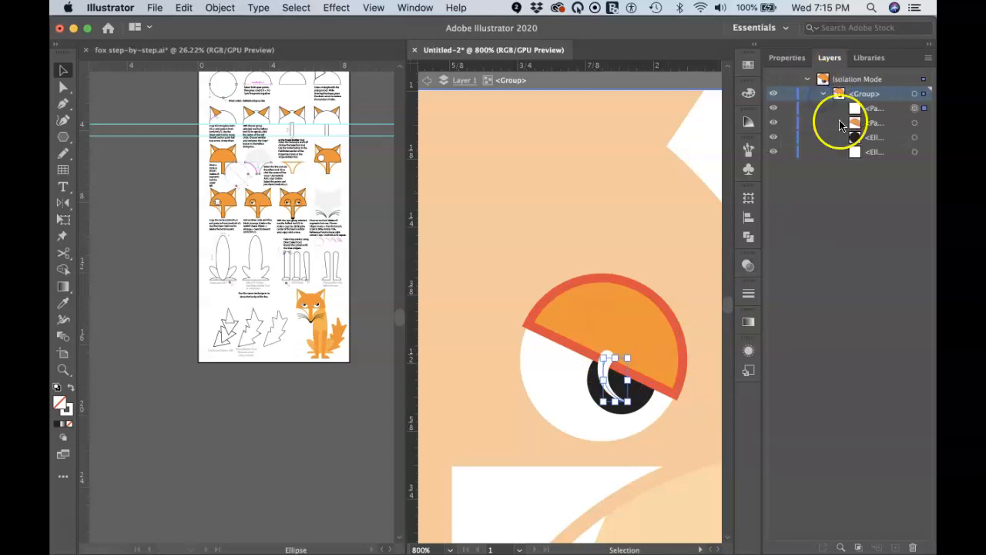
left_click_drag(869, 115, 869, 131)
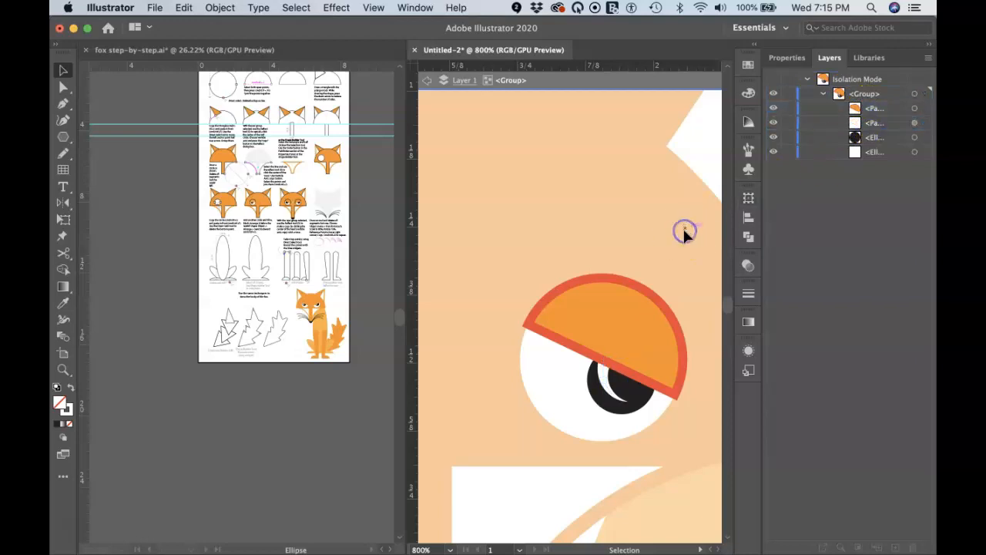
double_click(683, 227)
double_click(710, 175)
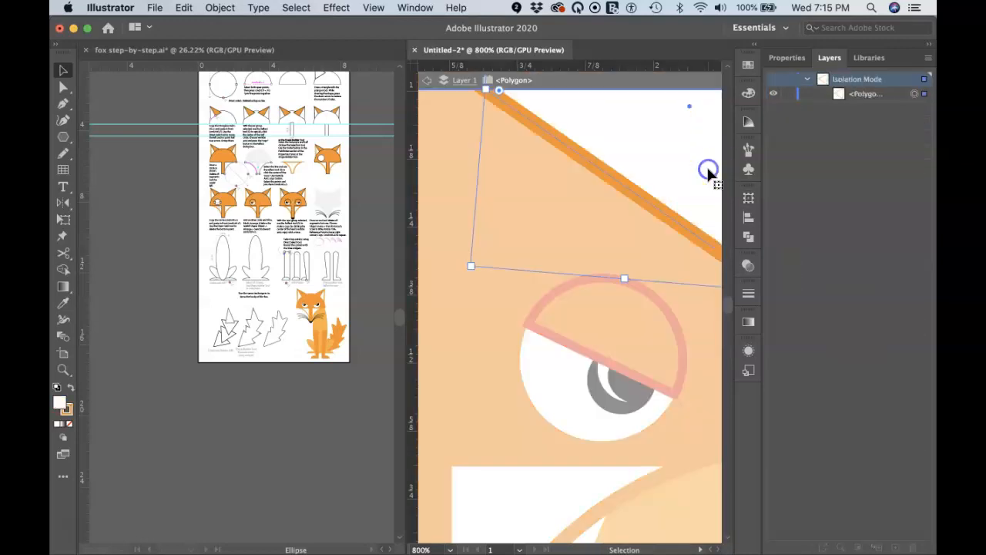
double_click(670, 239)
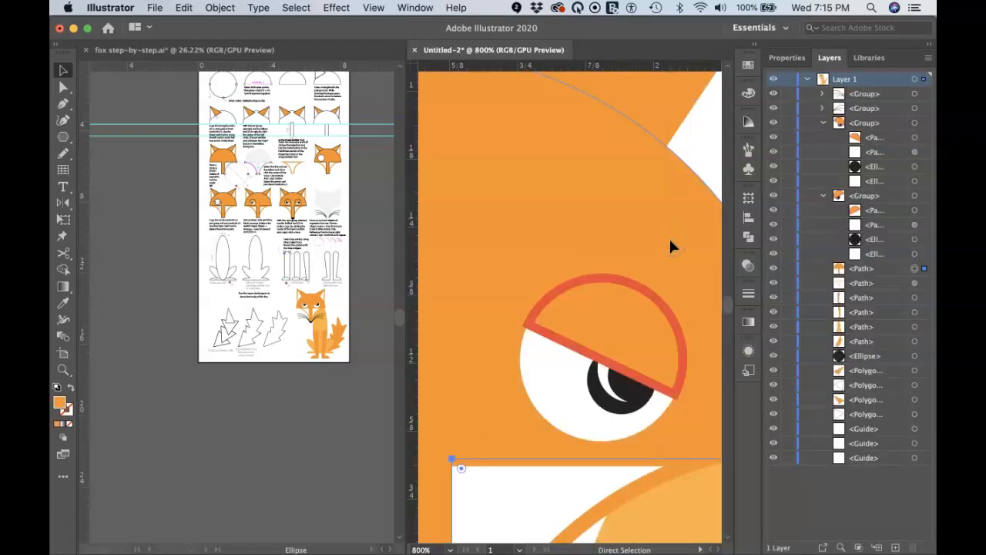
key("super+0")
left_click(660, 247)
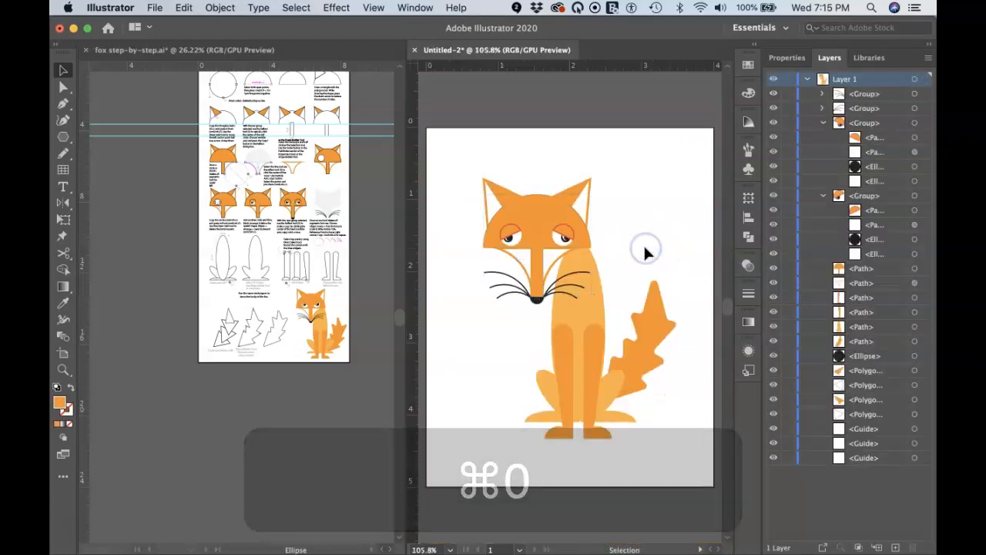
key("super+equal")
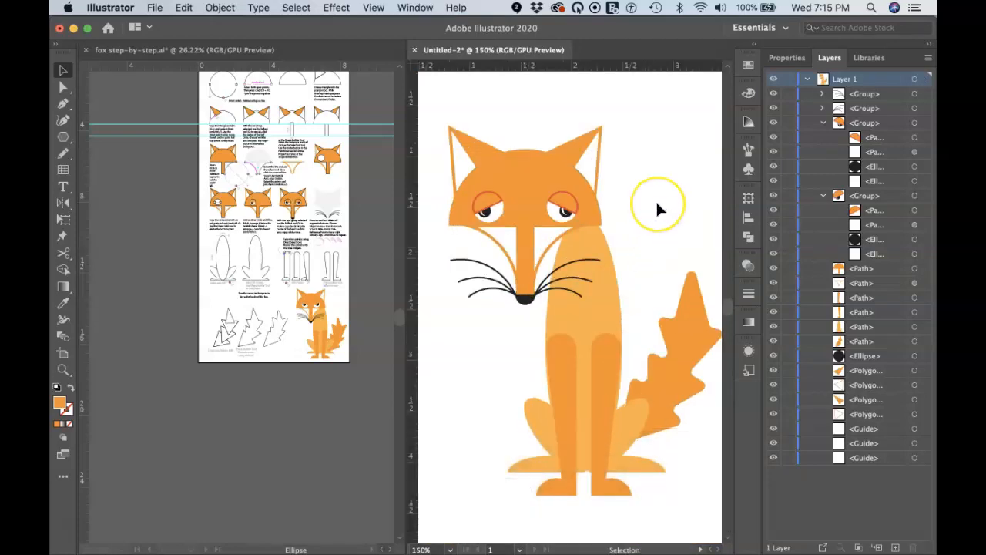
scroll(656, 200, "right", 1)
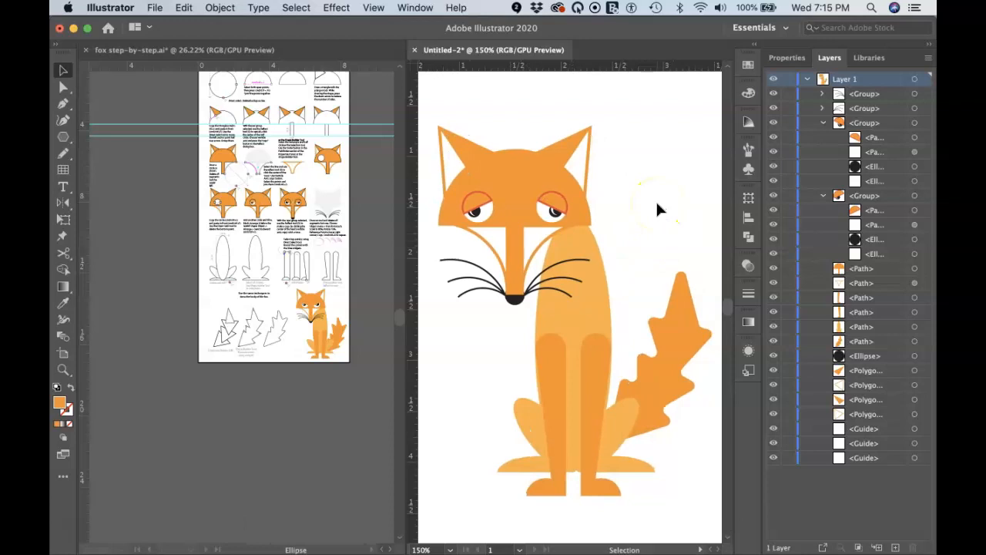